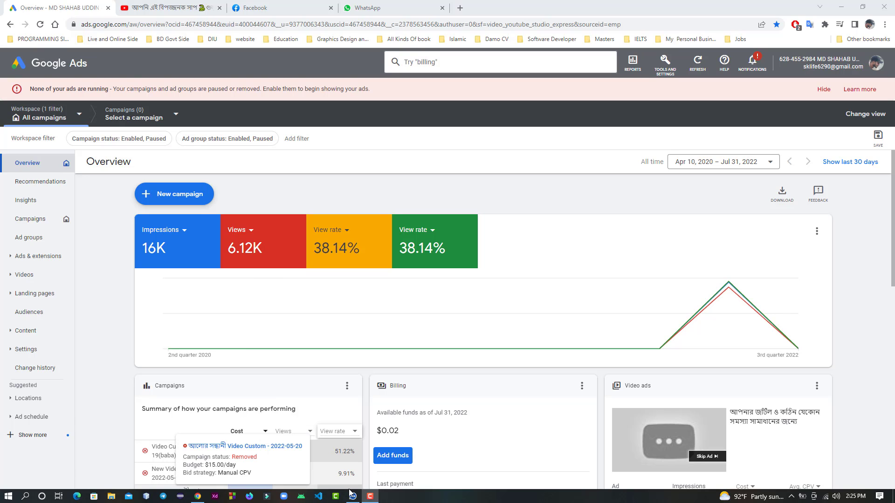
Step: Close the imo Messenger window and open the billing summary page in Google Ads
{"action": "mouse_move", "coordinate": [353, 497]}
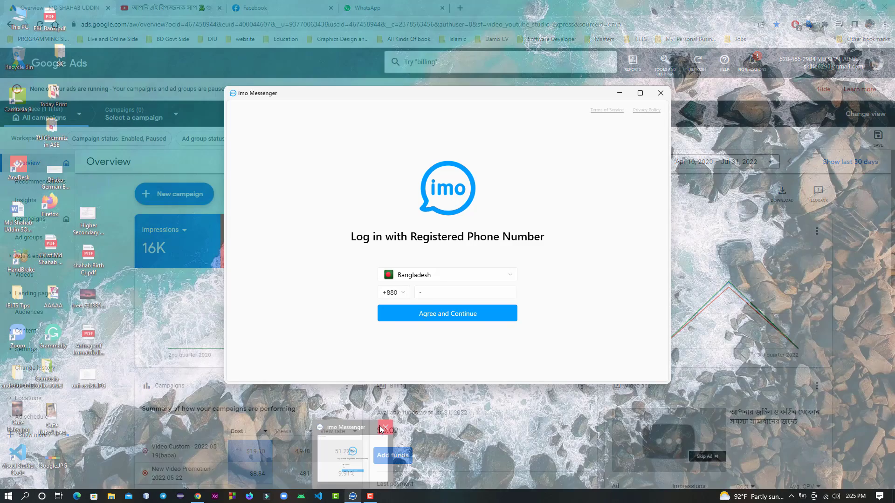
{"action": "left_click", "coordinate": [386, 428]}
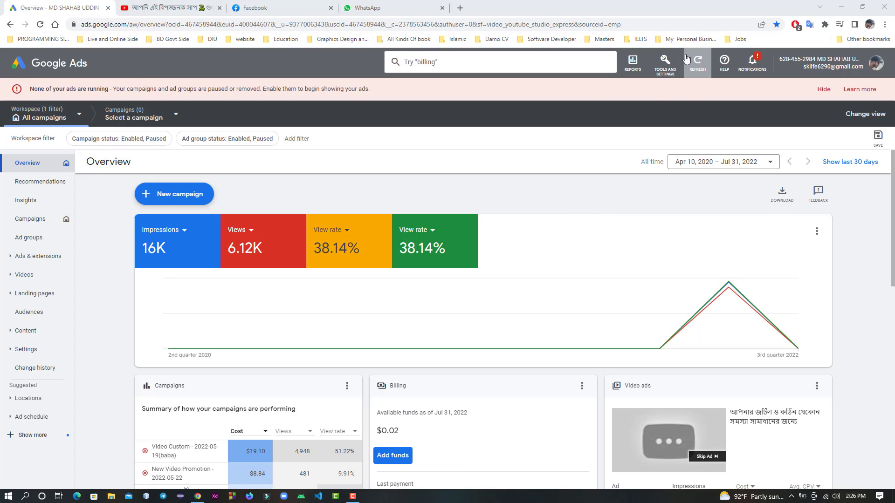
{"action": "left_click", "coordinate": [667, 80]}
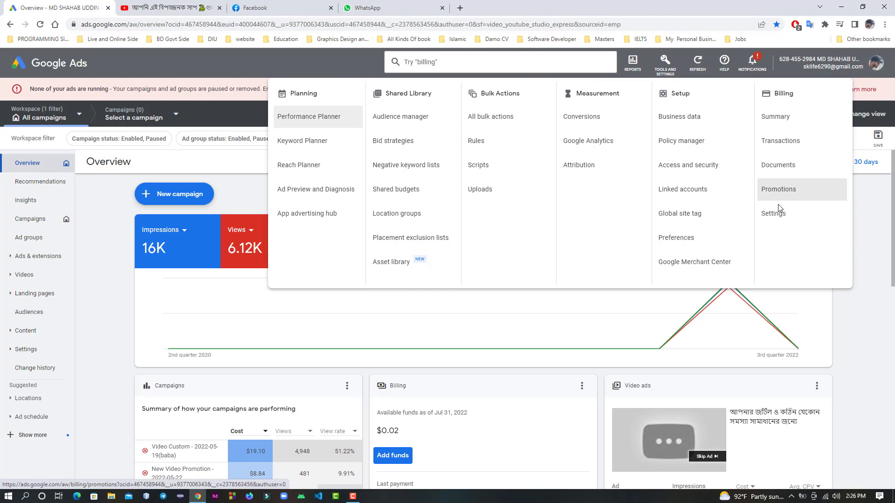
{"action": "left_click", "coordinate": [799, 148]}
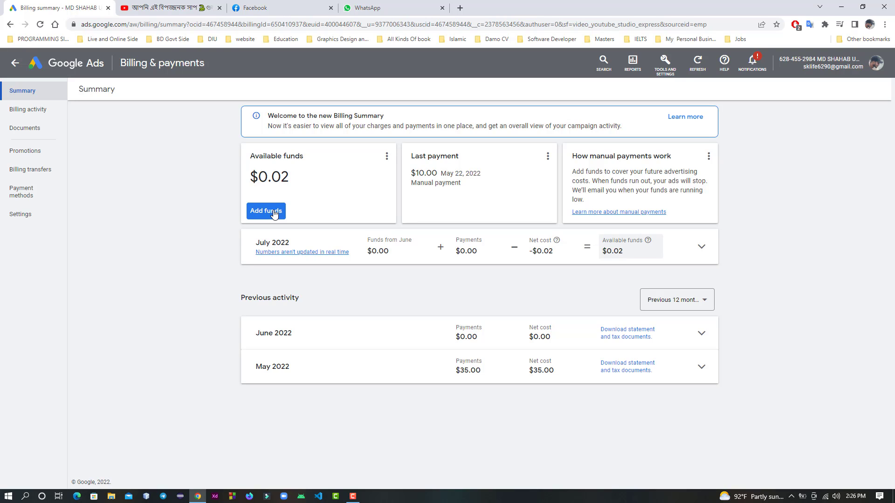
Step: Start adding funds to the account and enter the credit or debit card details as the payment method
{"action": "left_click", "coordinate": [274, 213]}
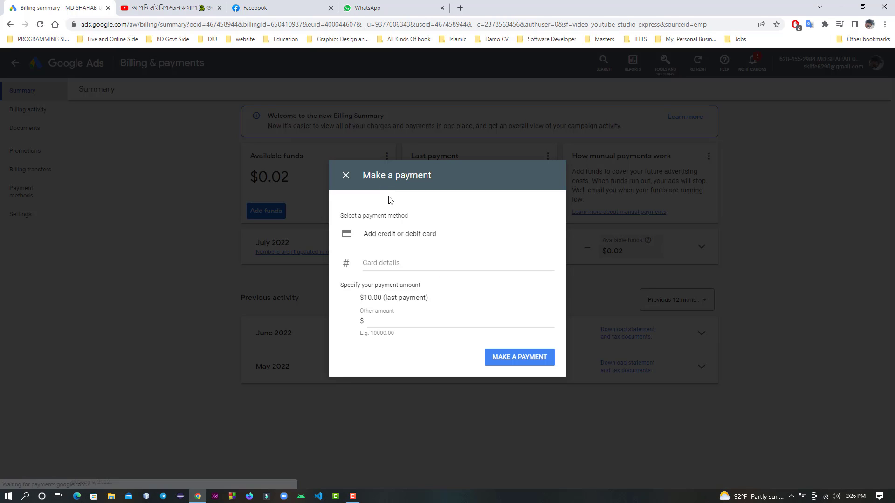
{"action": "left_click", "coordinate": [379, 322]}
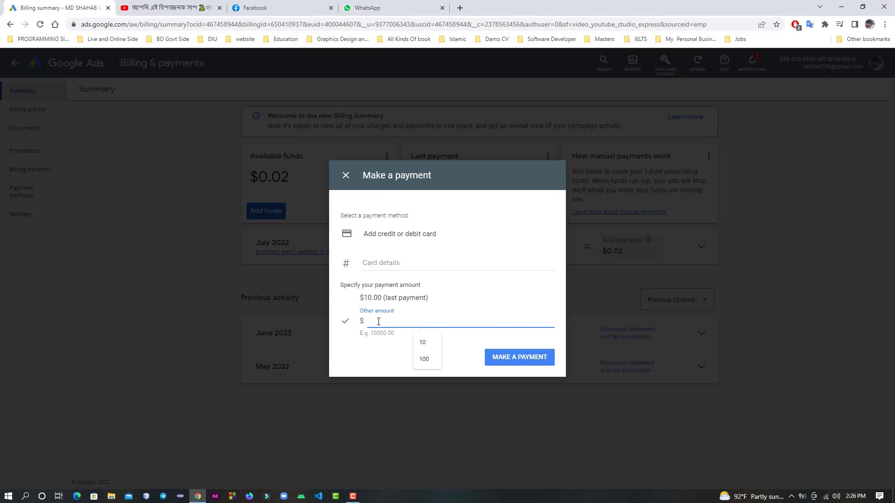
{"action": "left_click", "coordinate": [396, 264]}
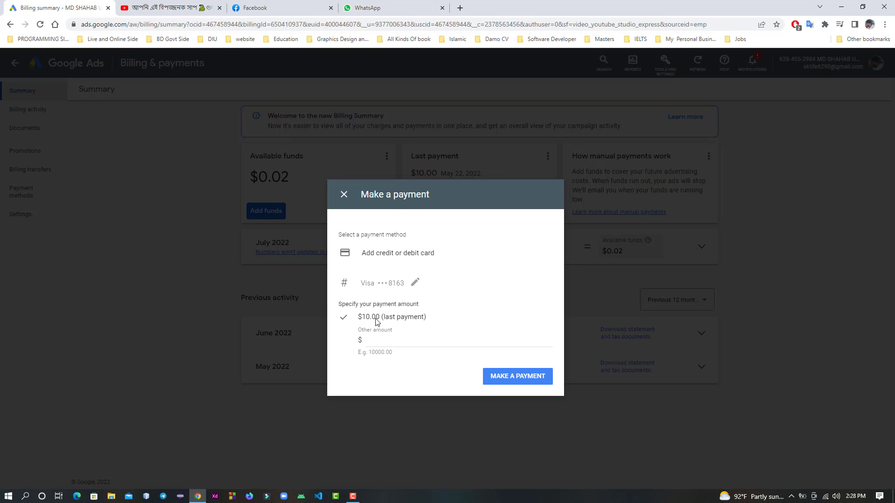
Step: Pay $10 as the other amount with the added Visa card and close the payment confirmation
{"action": "left_click", "coordinate": [512, 380]}
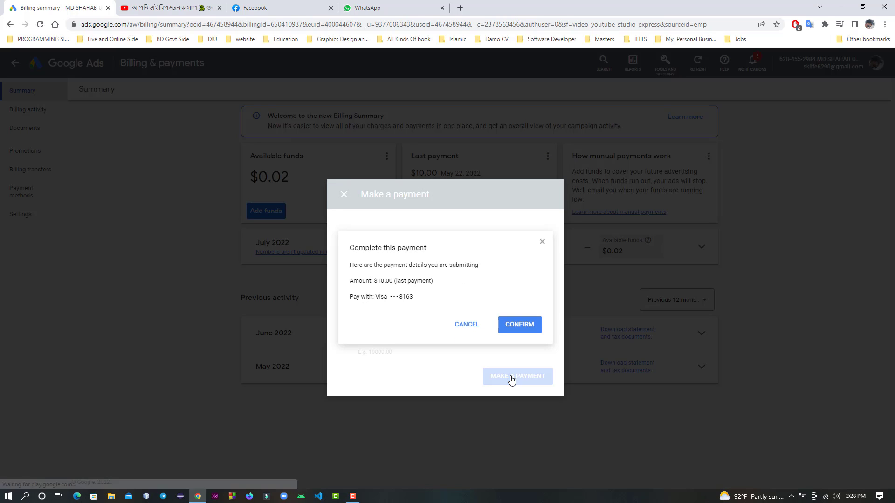
{"action": "left_click", "coordinate": [459, 330]}
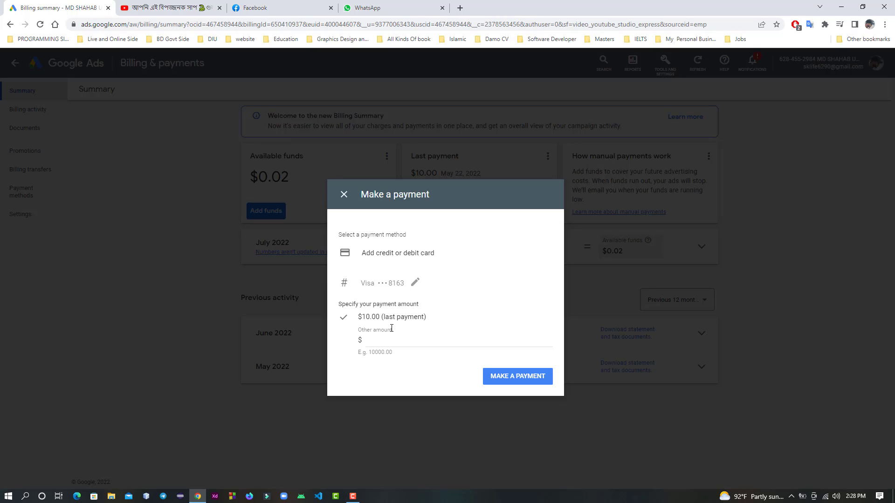
{"action": "left_click", "coordinate": [367, 344]}
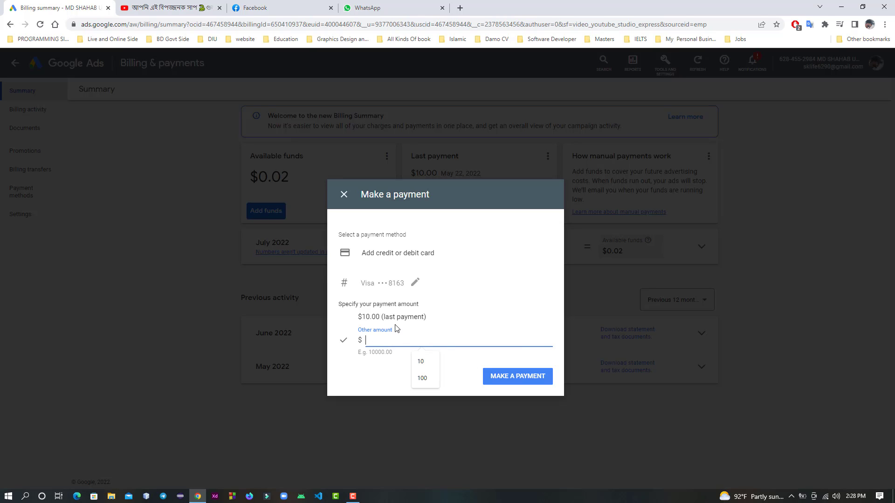
{"action": "left_click", "coordinate": [415, 356]}
{"action": "left_click", "coordinate": [516, 383]}
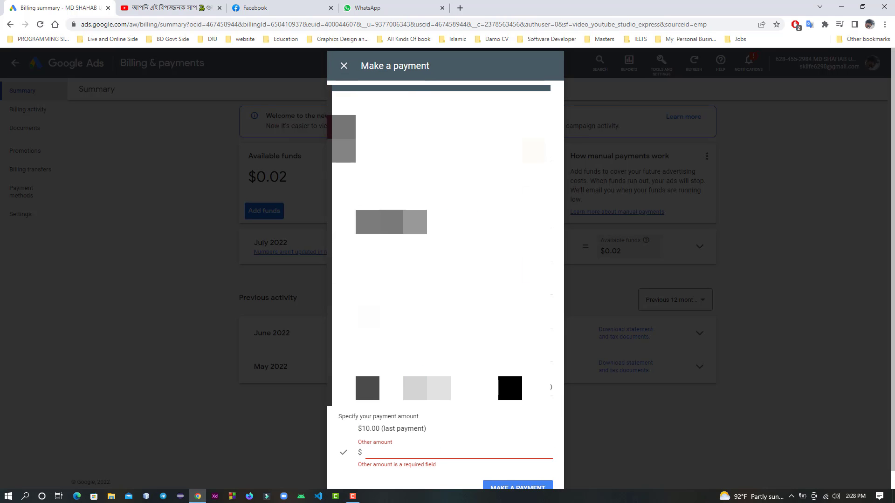
{"action": "left_click", "coordinate": [415, 388]}
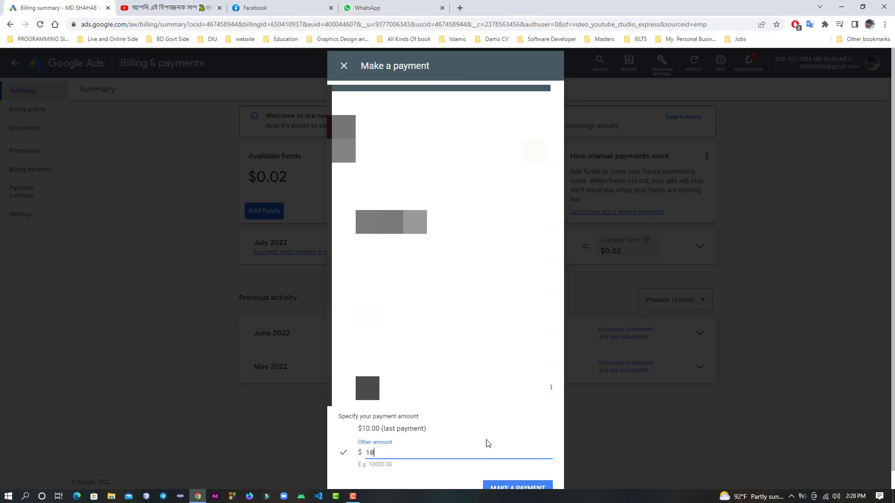
{"action": "left_click", "coordinate": [513, 488]}
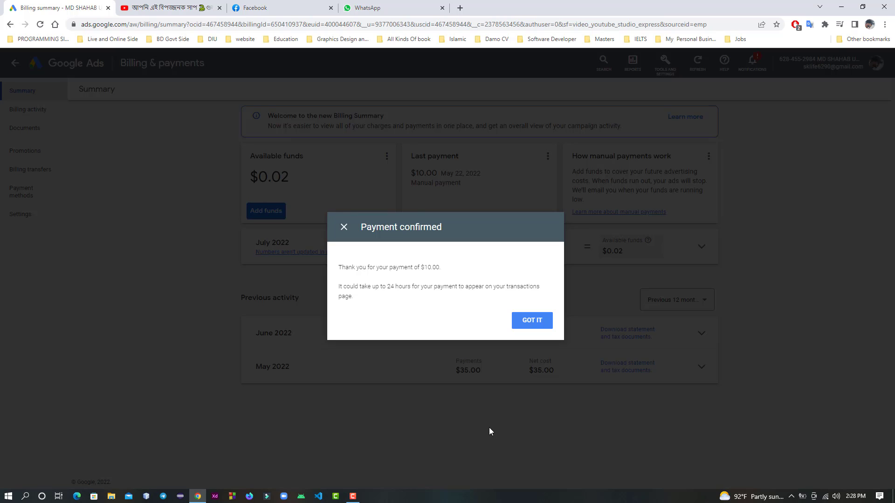
{"action": "left_click", "coordinate": [525, 324]}
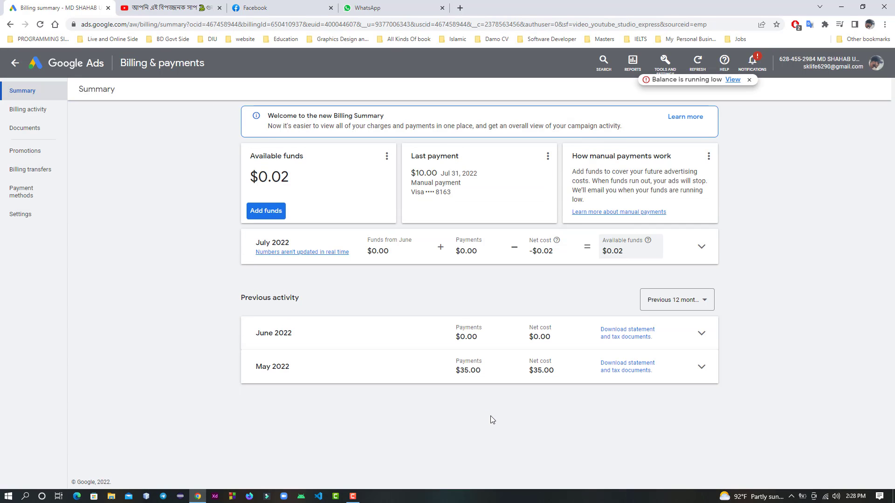
Step: Reload the billing summary to check the available funds and try to open the billing transactions page
{"action": "left_click", "coordinate": [40, 24]}
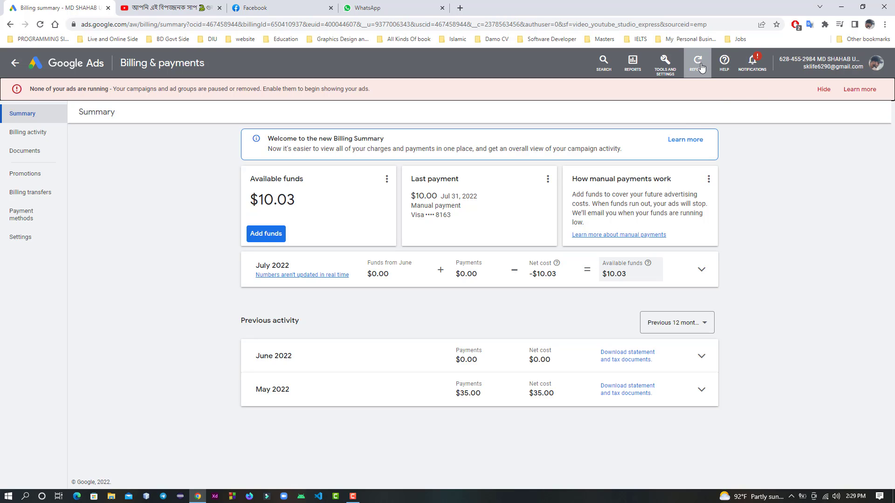
{"action": "left_click", "coordinate": [673, 68]}
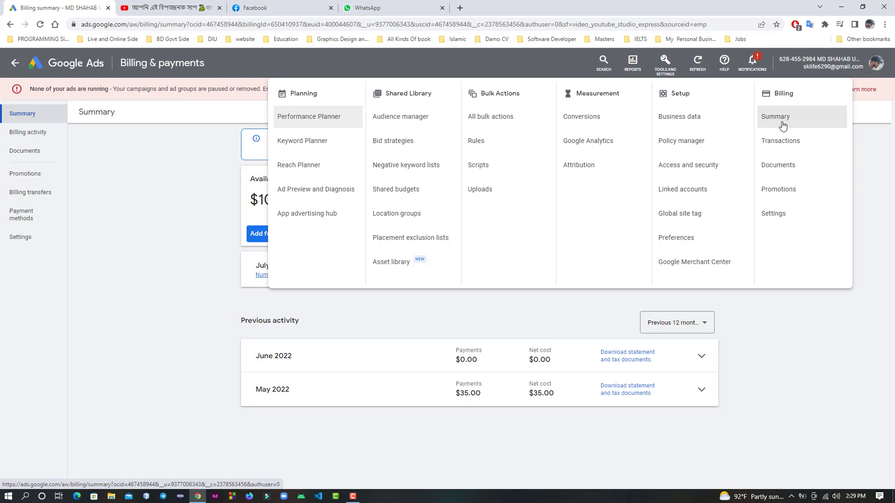
{"action": "left_click", "coordinate": [789, 142]}
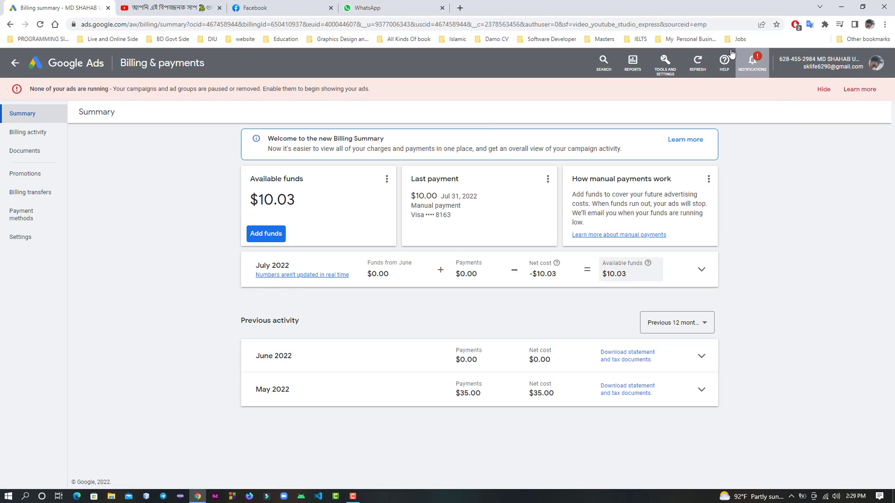
Step: Look through the promotions and billing documents pages, dismissing the satisfaction survey, and return to the billing summary's last payment card
{"action": "left_click", "coordinate": [665, 63]}
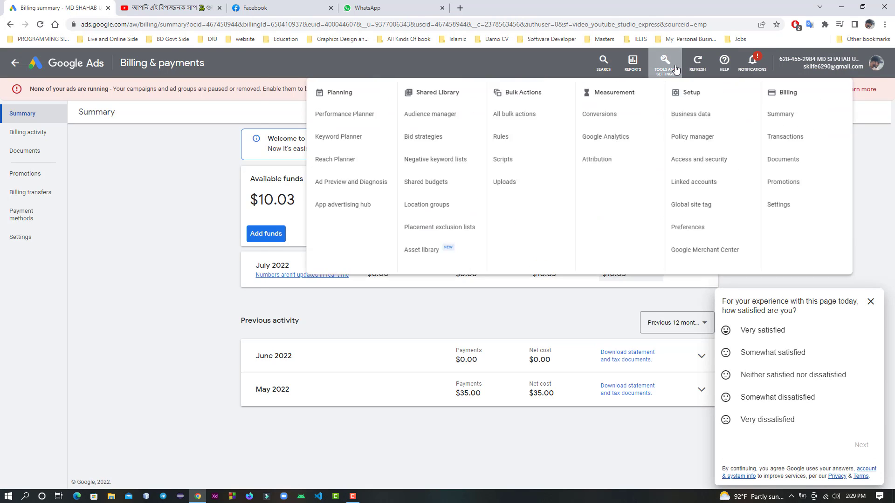
{"action": "left_click", "coordinate": [790, 191]}
{"action": "left_click", "coordinate": [870, 302]}
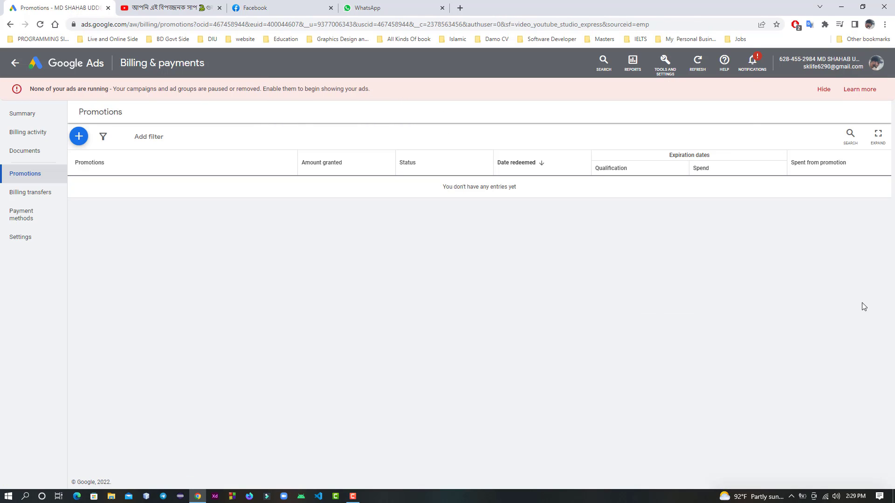
{"action": "left_click", "coordinate": [47, 158]}
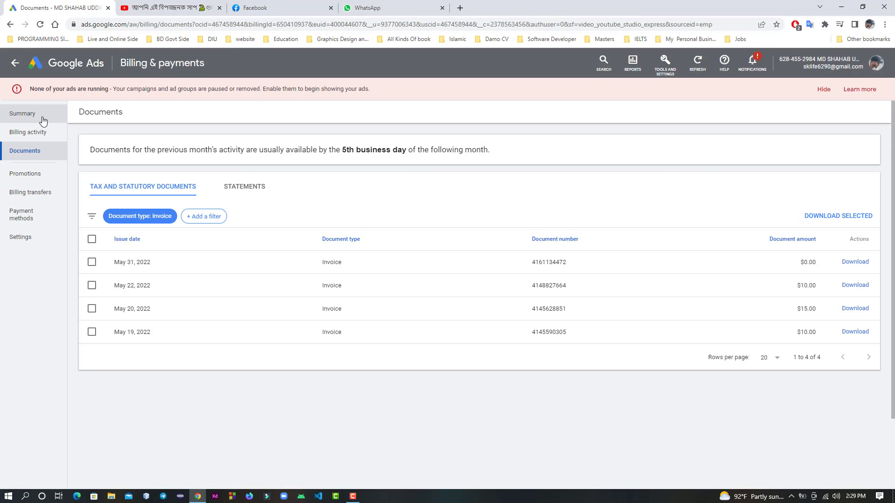
{"action": "left_click", "coordinate": [42, 117]}
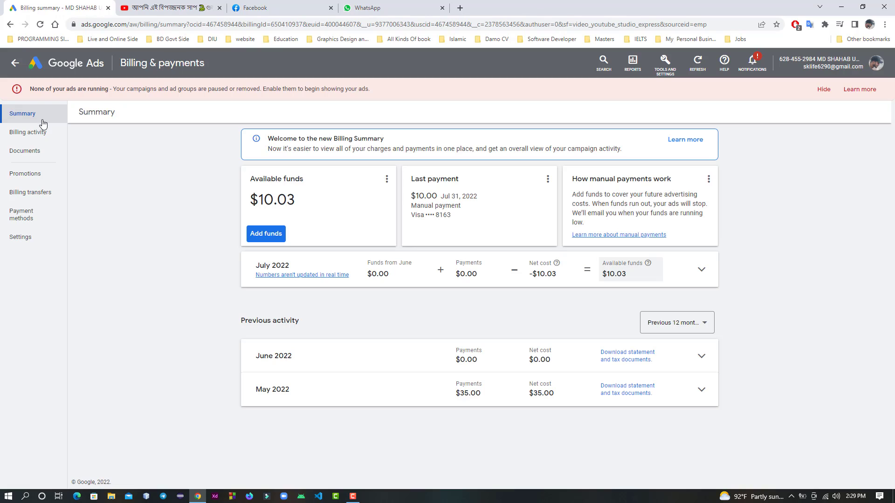
{"action": "left_click", "coordinate": [548, 180]}
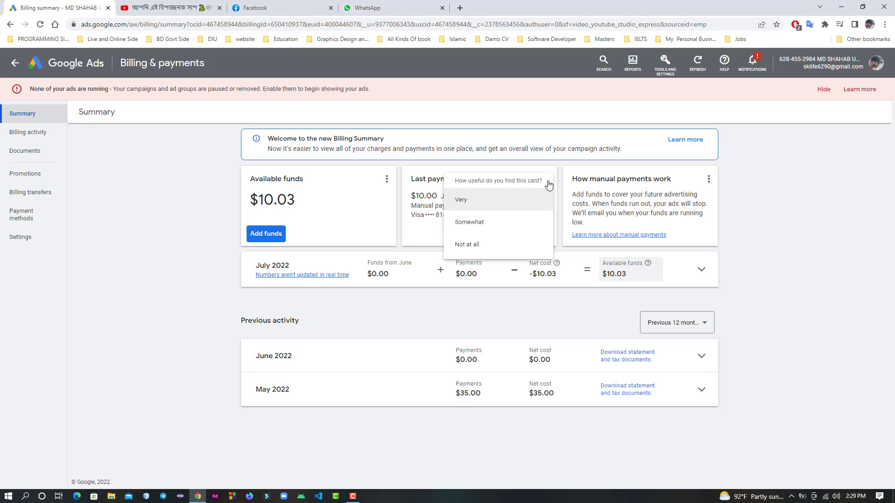
Step: Remove the saved Visa card from the account's payment methods
{"action": "left_click", "coordinate": [27, 222]}
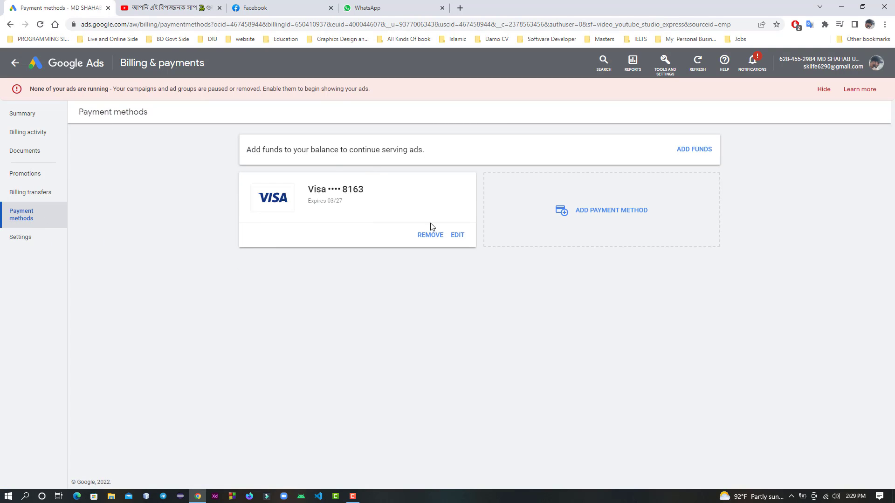
{"action": "left_click", "coordinate": [421, 236]}
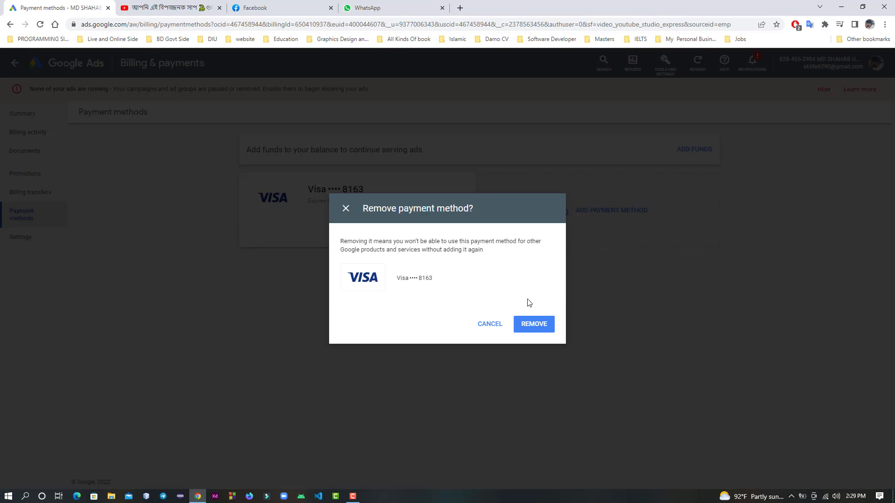
{"action": "left_click", "coordinate": [529, 324]}
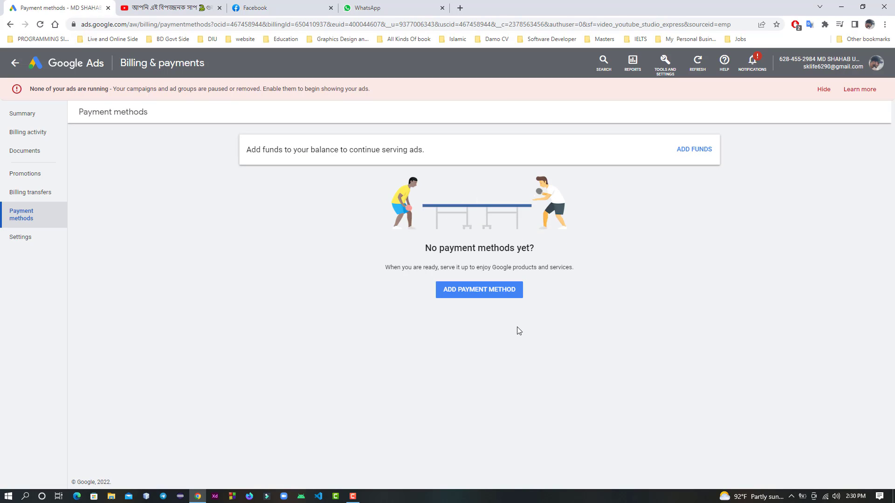
Step: Reload the billing summary to check the available funds and return to the campaigns overview
{"action": "left_click", "coordinate": [33, 120]}
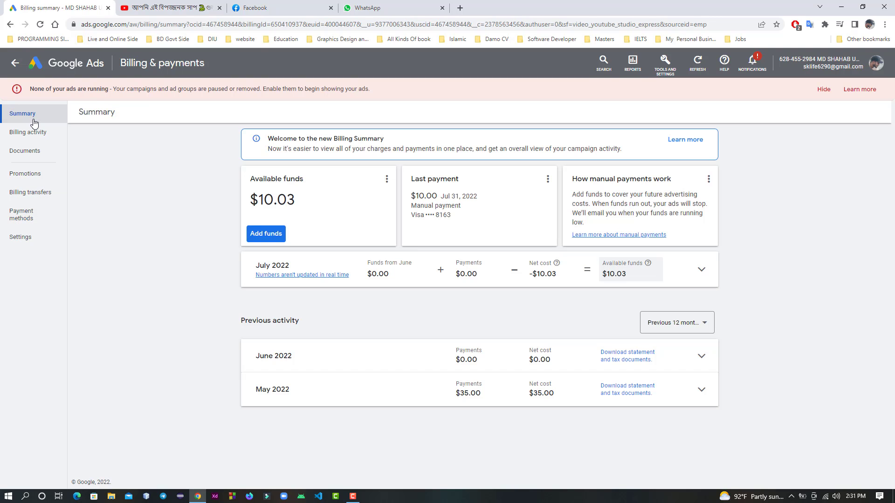
{"action": "left_click", "coordinate": [39, 25]}
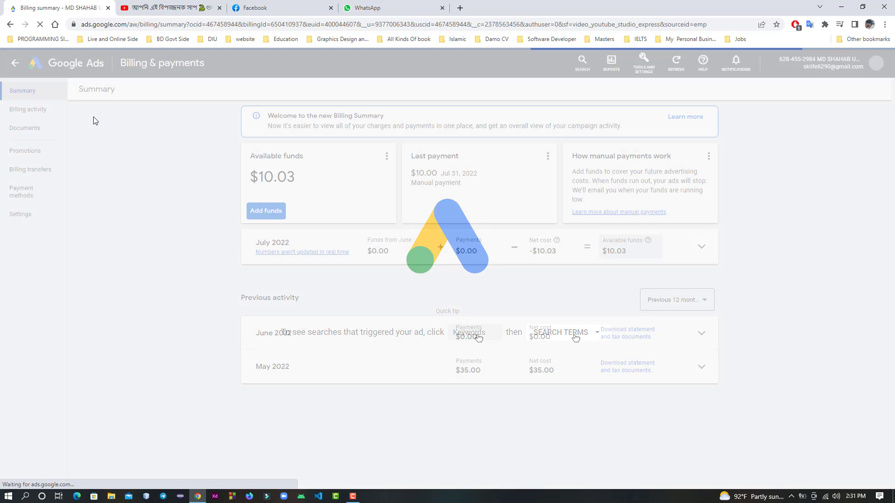
{"action": "left_click", "coordinate": [77, 64]}
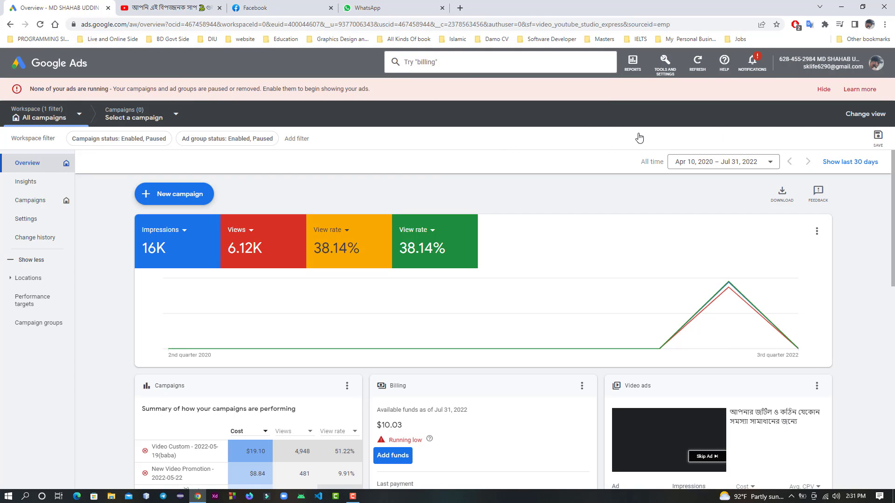
Step: Examine the overview's billing, campaigns, video, devices, demographics and networks cards, including the explanation of the low-funds notice
{"action": "scroll", "coordinate": [276, 312], "scroll_direction": "down", "scroll_amount": 3}
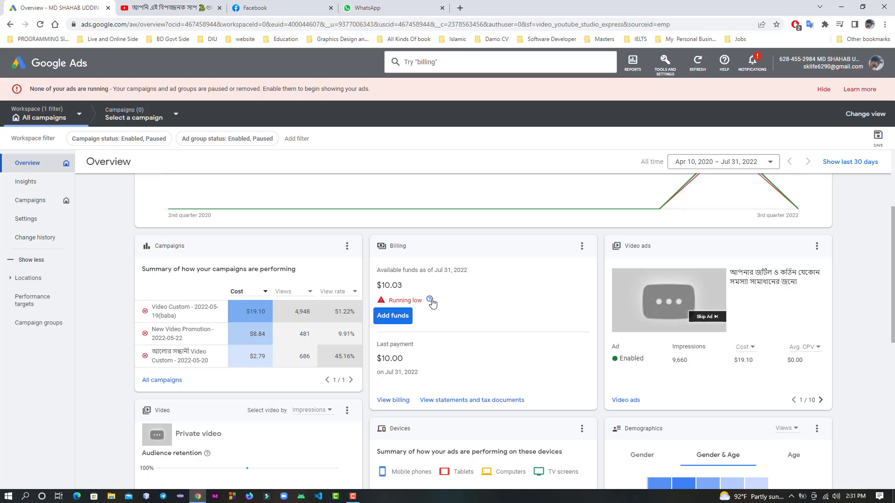
{"action": "mouse_move", "coordinate": [433, 303]}
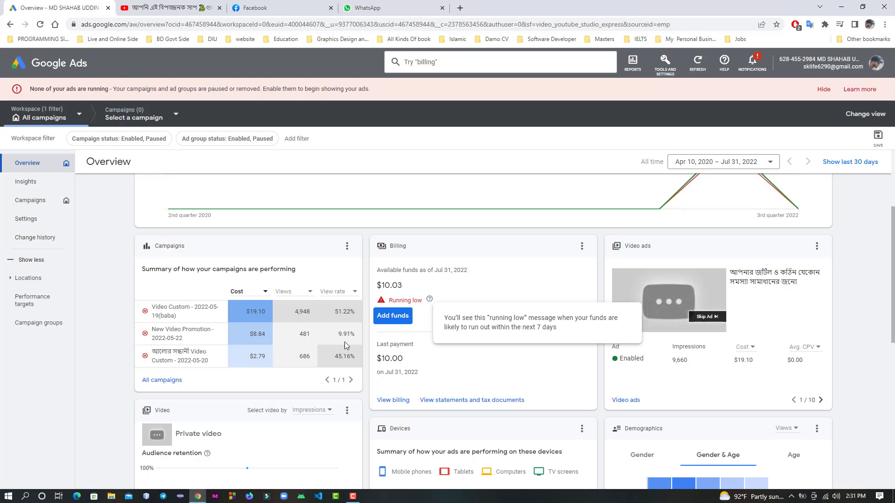
{"action": "scroll", "coordinate": [345, 342], "scroll_direction": "down", "scroll_amount": 5}
{"action": "scroll", "coordinate": [342, 348], "scroll_direction": "up", "scroll_amount": 4}
{"action": "scroll", "coordinate": [339, 353], "scroll_direction": "down", "scroll_amount": 2}
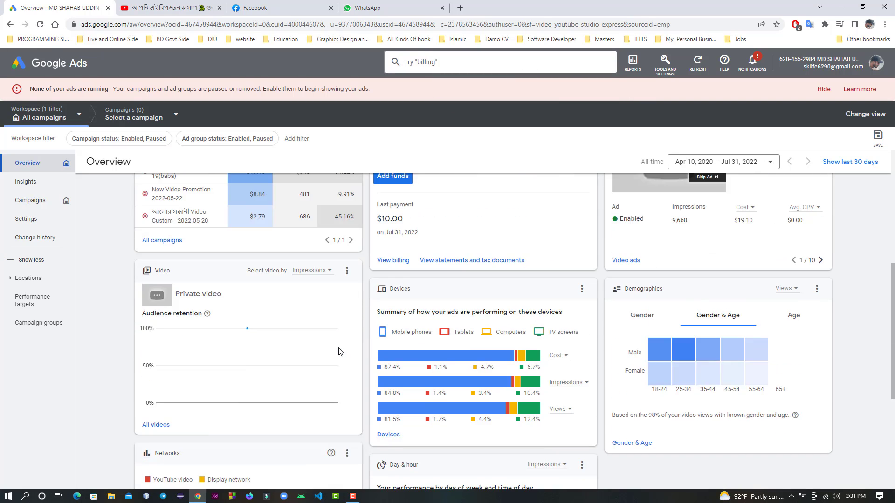
{"action": "scroll", "coordinate": [340, 352], "scroll_direction": "up", "scroll_amount": 2}
{"action": "scroll", "coordinate": [339, 353], "scroll_direction": "down", "scroll_amount": 3}
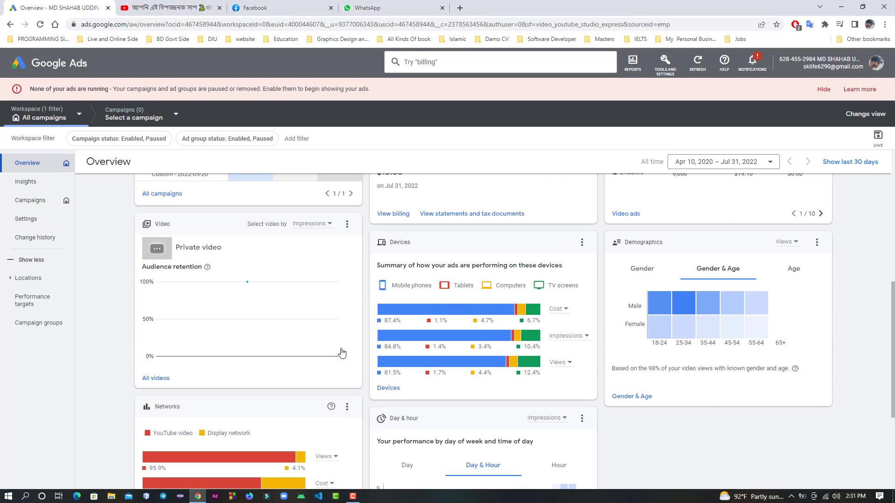
{"action": "scroll", "coordinate": [342, 353], "scroll_direction": "up", "scroll_amount": 4}
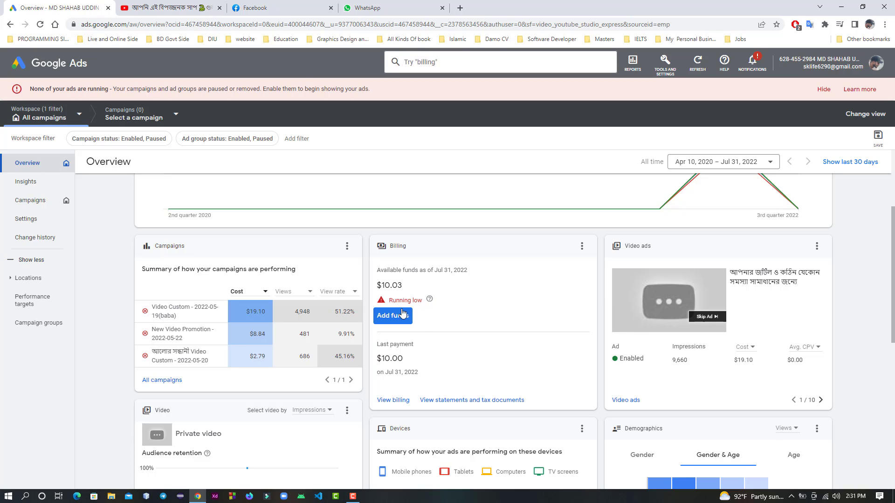
{"action": "scroll", "coordinate": [407, 303], "scroll_direction": "up", "scroll_amount": 3}
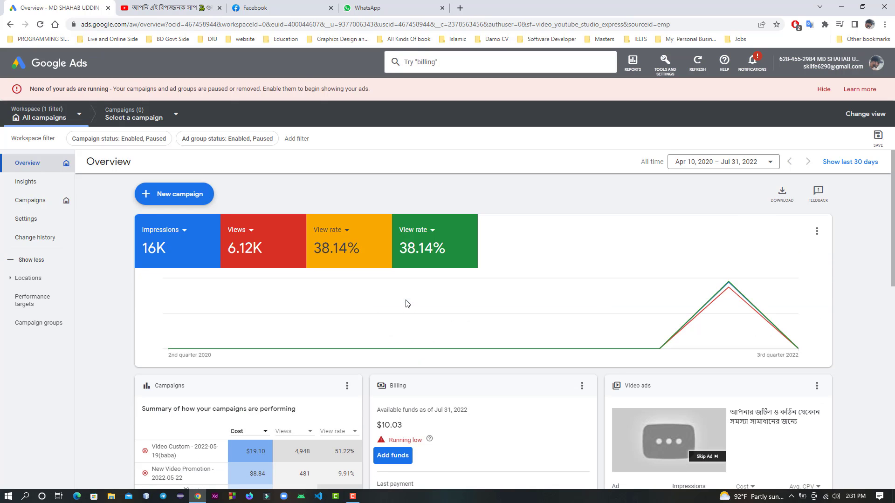
{"action": "scroll", "coordinate": [407, 303], "scroll_direction": "down", "scroll_amount": 7}
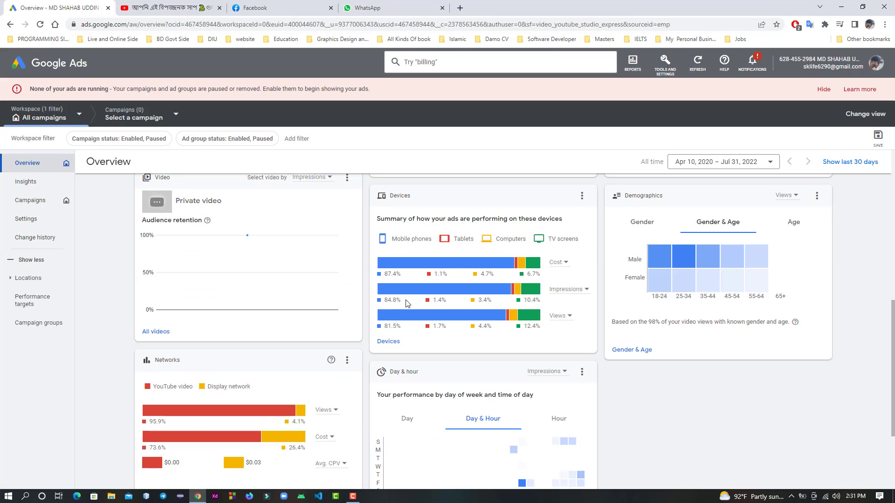
Step: Examine the overview's networks, day and hour, campaigns and billing cards and the performance chart
{"action": "scroll", "coordinate": [407, 303], "scroll_direction": "down", "scroll_amount": 2}
{"action": "scroll", "coordinate": [407, 303], "scroll_direction": "up", "scroll_amount": 2}
{"action": "scroll", "coordinate": [407, 303], "scroll_direction": "down", "scroll_amount": 2}
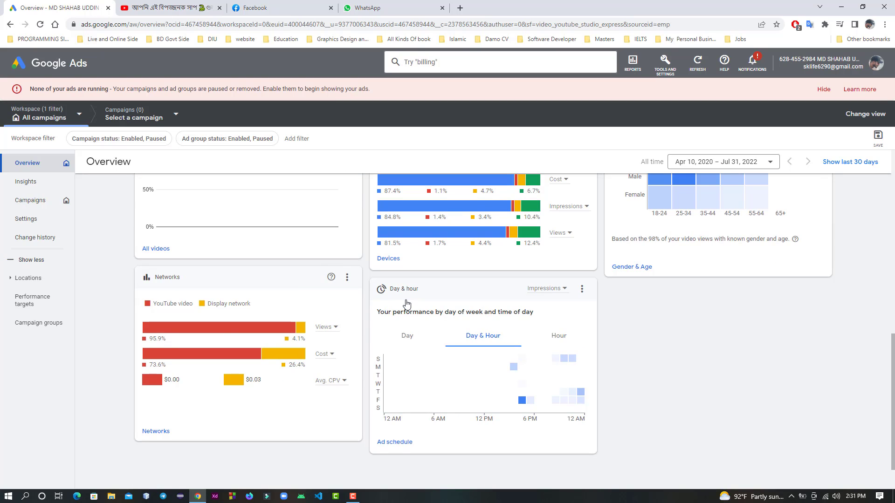
{"action": "scroll", "coordinate": [407, 303], "scroll_direction": "up", "scroll_amount": 8}
{"action": "scroll", "coordinate": [407, 303], "scroll_direction": "up", "scroll_amount": 2}
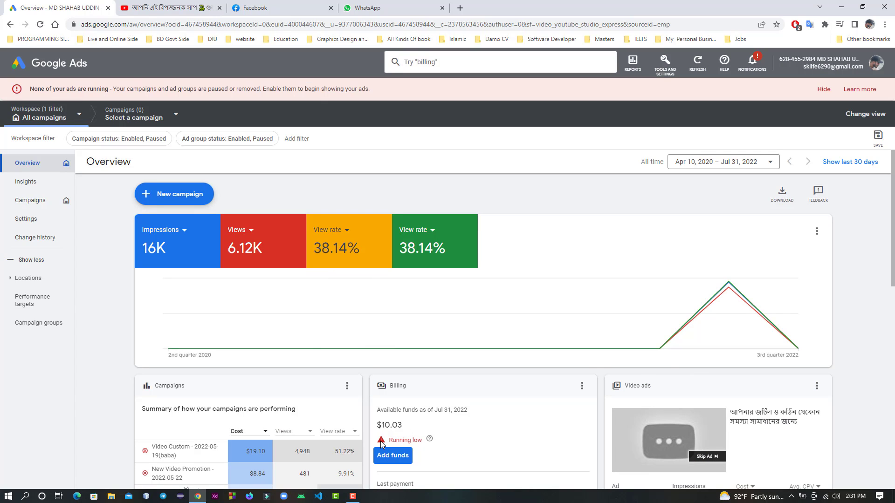
{"action": "scroll", "coordinate": [250, 402], "scroll_direction": "down", "scroll_amount": 4}
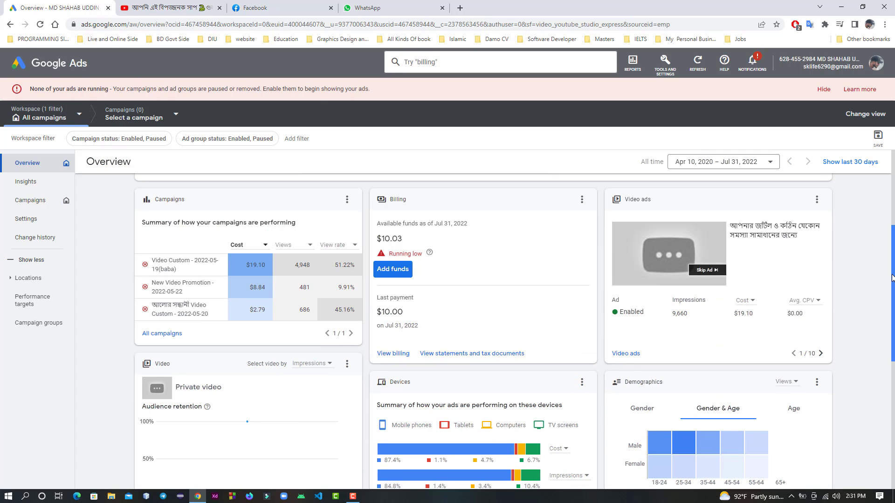
{"action": "scroll", "coordinate": [894, 352], "scroll_direction": "down", "scroll_amount": 3}
{"action": "left_click_drag", "start_coordinate": [894, 353], "coordinate": [894, 242]}
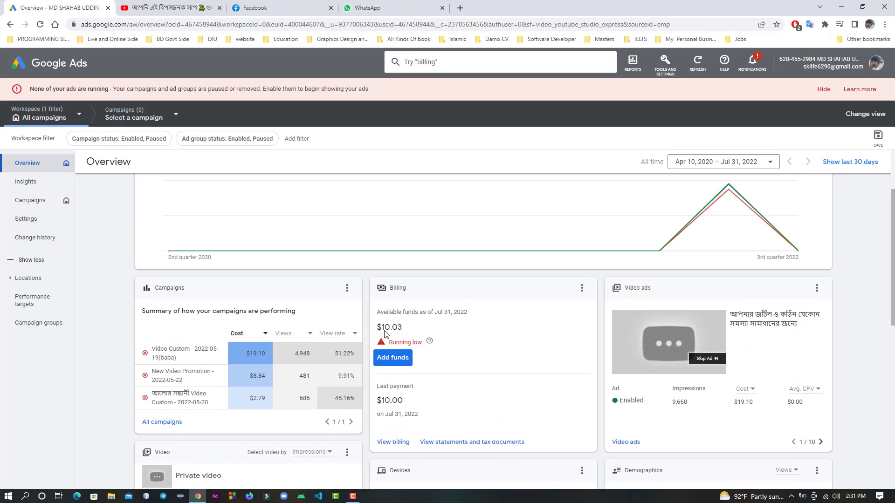
{"action": "scroll", "coordinate": [406, 330], "scroll_direction": "up", "scroll_amount": 2}
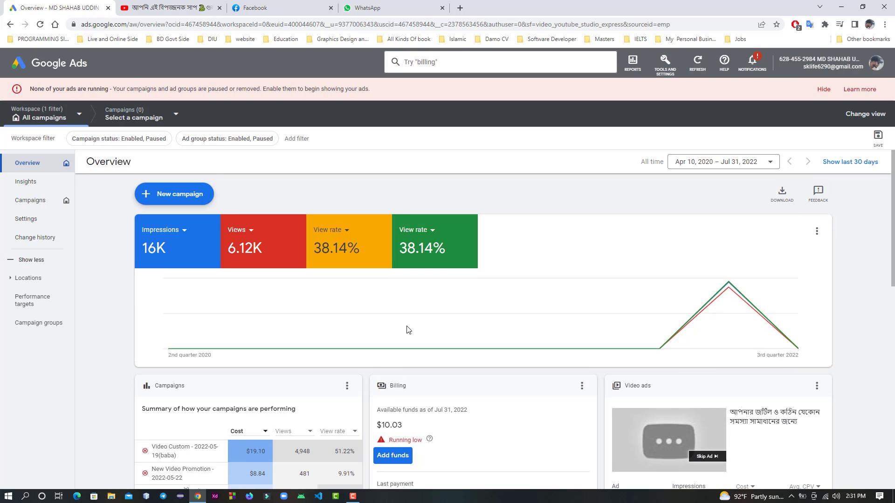
Step: Start a new campaign without a goal's guidance, using the Video type and the Custom video campaign subtype
{"action": "left_click", "coordinate": [193, 194]}
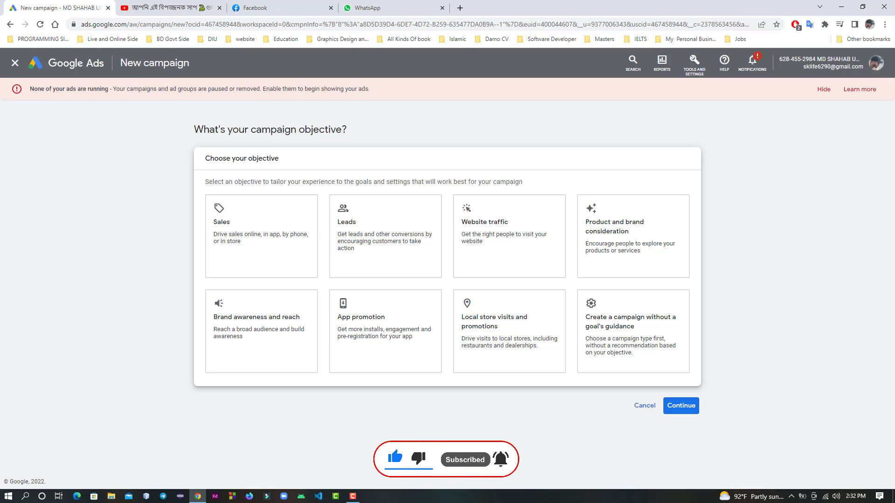
{"action": "left_click", "coordinate": [642, 360]}
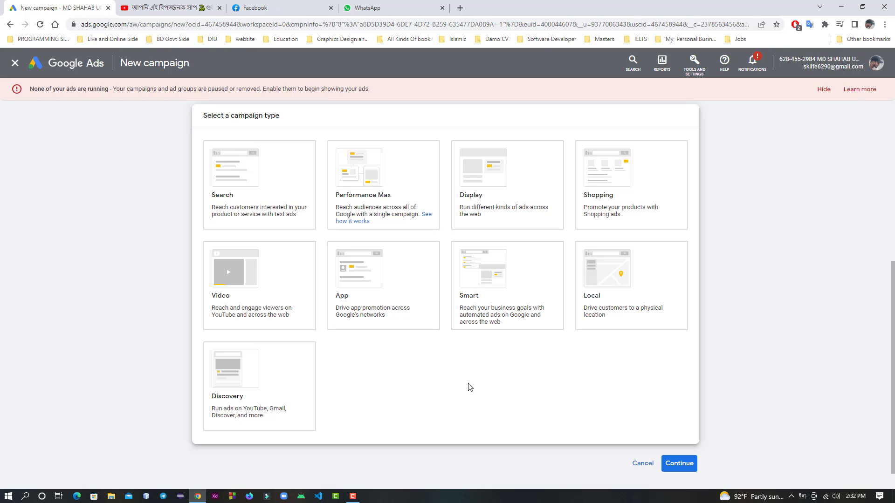
{"action": "left_click", "coordinate": [219, 268]}
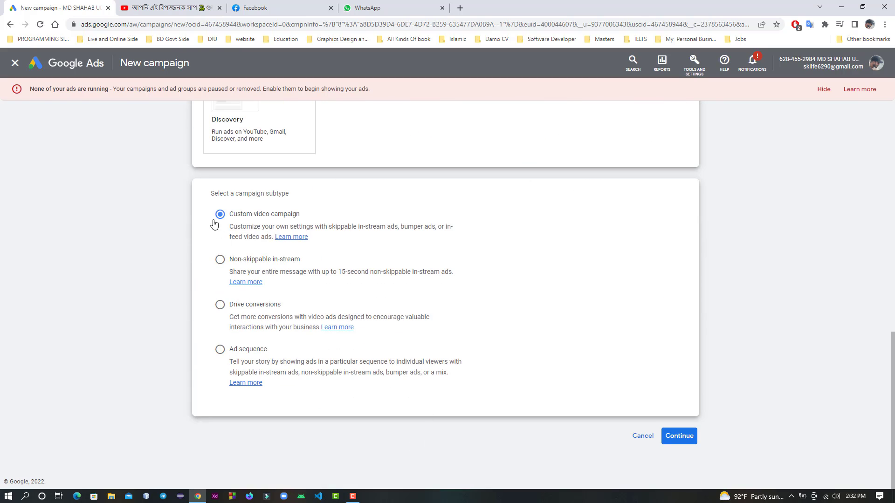
{"action": "left_click", "coordinate": [682, 440]}
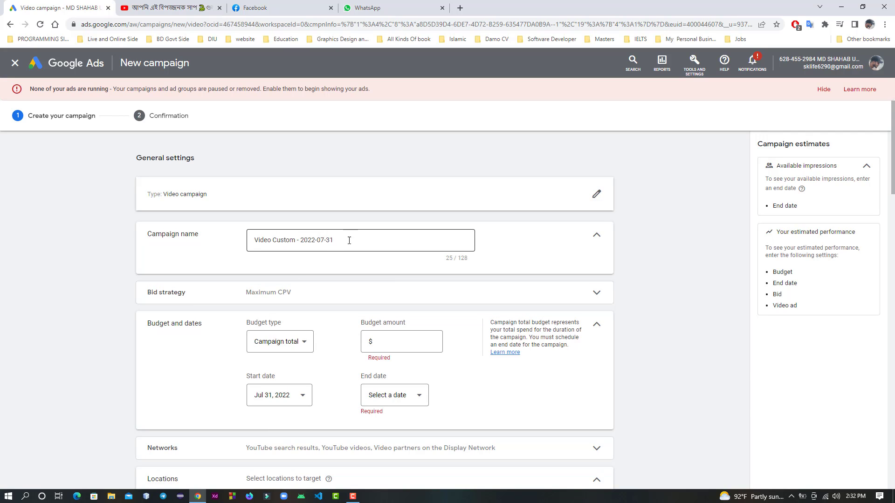
Step: Expand the campaign's bid strategy settings and set the campaign total budget to $10
{"action": "left_click", "coordinate": [373, 298]}
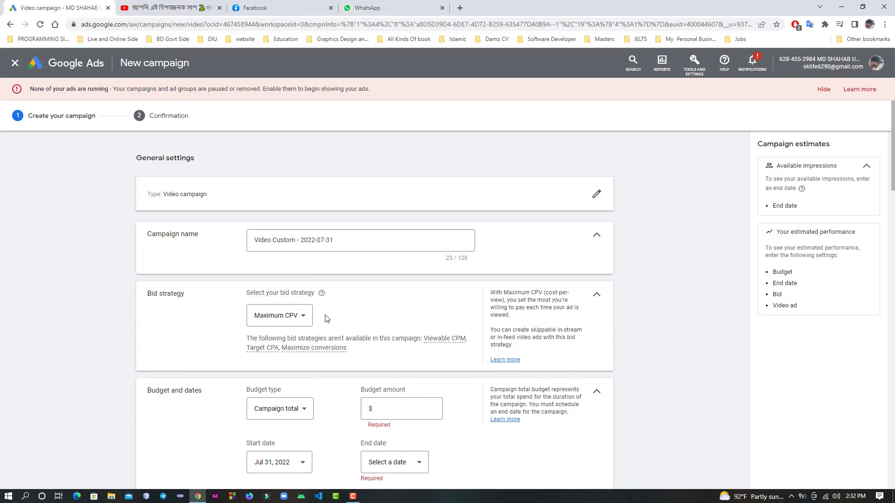
{"action": "scroll", "coordinate": [328, 319], "scroll_direction": "down", "scroll_amount": 1}
{"action": "left_click", "coordinate": [381, 361]}
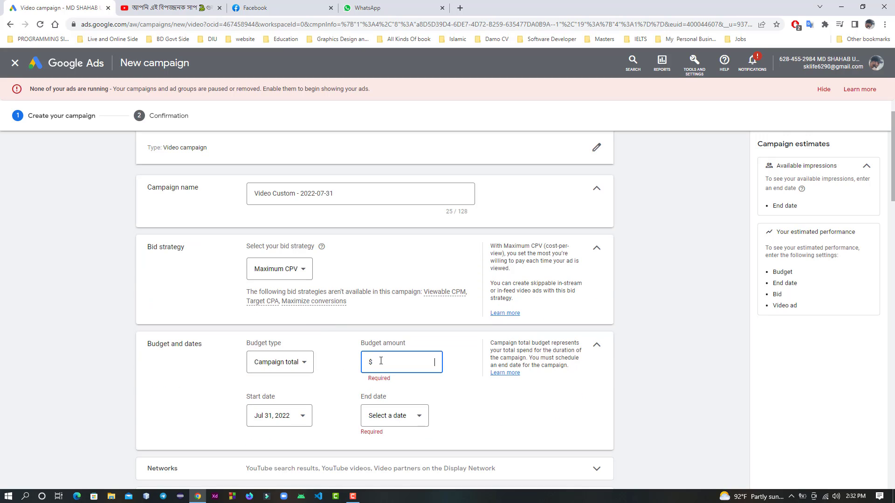
{"action": "type", "text": "10"}
{"action": "left_click", "coordinate": [520, 408]}
Step: Check today's date in the system calendar and set the campaign's end date to Aug 3, 2022
{"action": "left_click", "coordinate": [855, 497]}
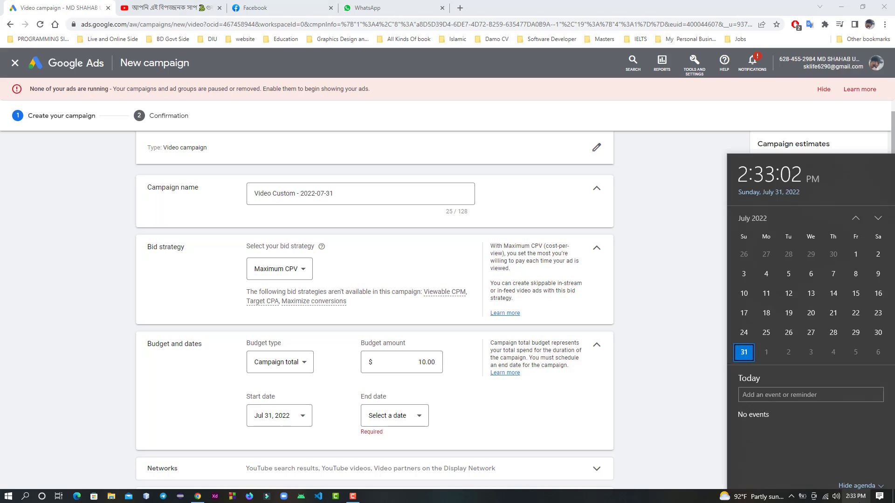
{"action": "left_click", "coordinate": [855, 496]}
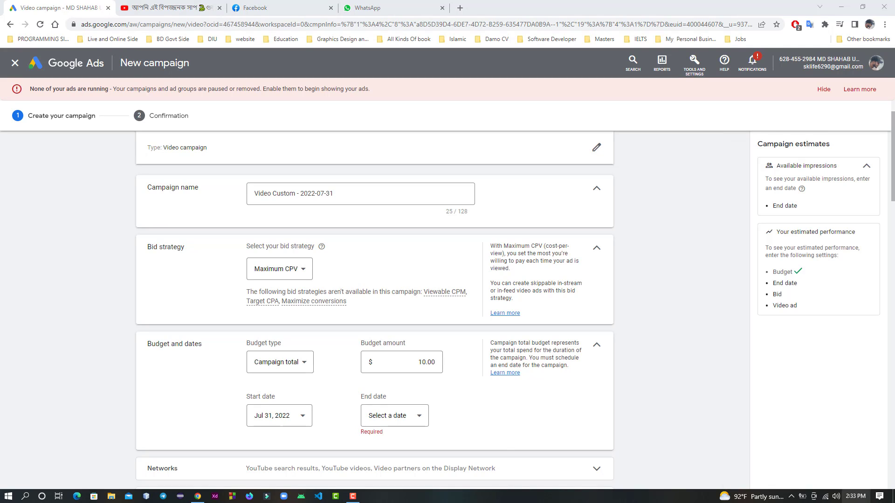
{"action": "left_click", "coordinate": [403, 421]}
{"action": "left_click", "coordinate": [403, 422]}
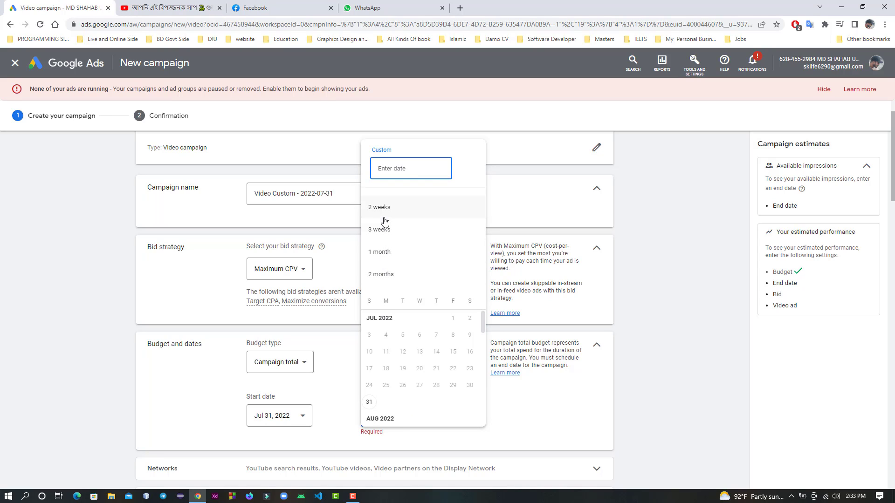
{"action": "scroll", "coordinate": [412, 358], "scroll_direction": "down", "scroll_amount": 2}
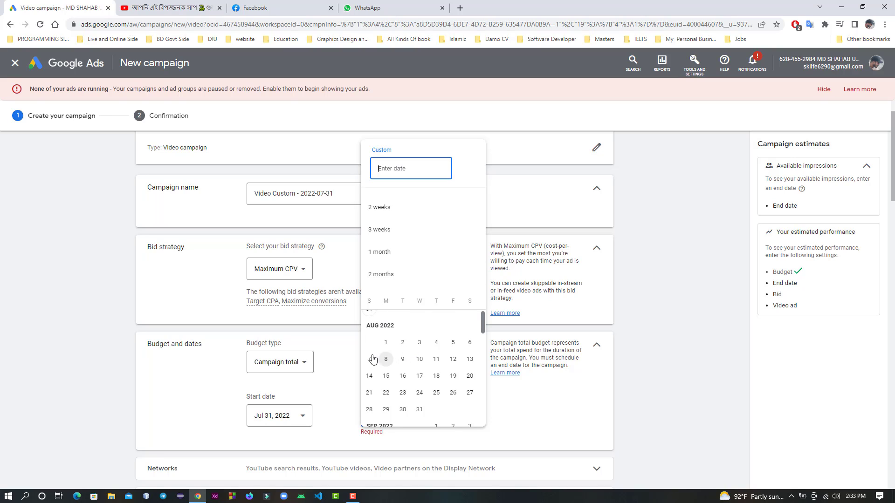
{"action": "left_click", "coordinate": [419, 342]}
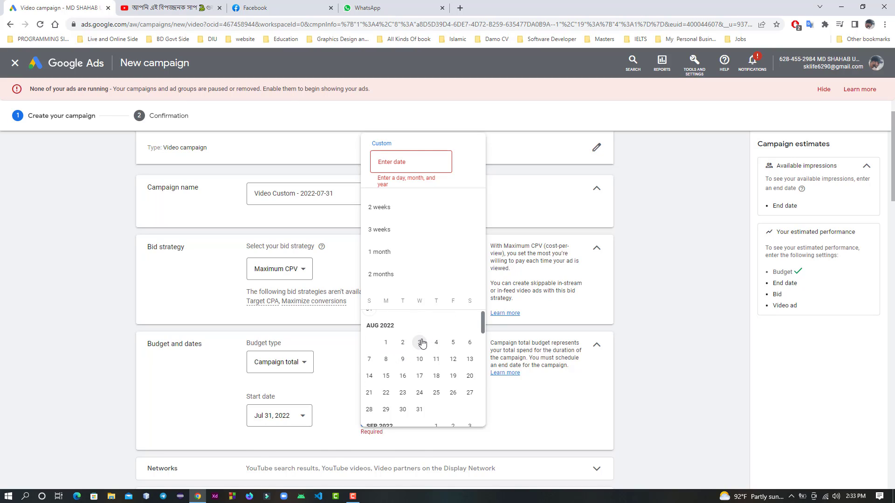
{"action": "scroll", "coordinate": [471, 411], "scroll_direction": "up", "scroll_amount": 1}
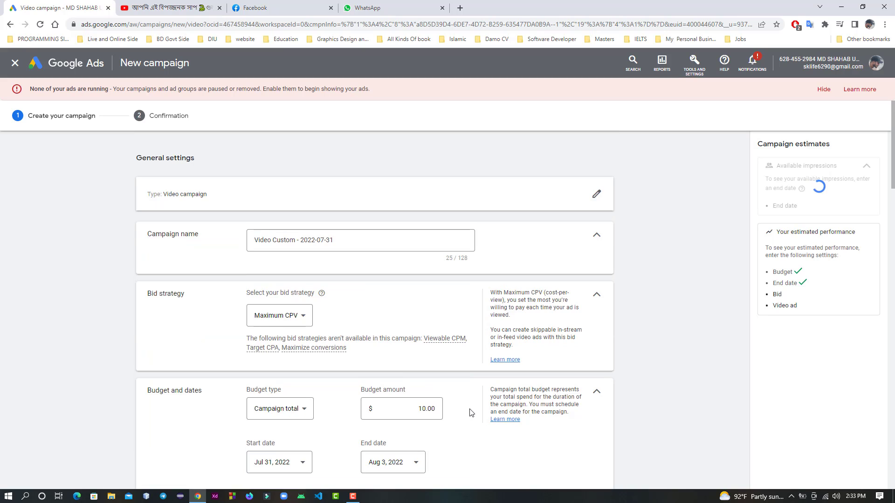
{"action": "scroll", "coordinate": [468, 414], "scroll_direction": "down", "scroll_amount": 2}
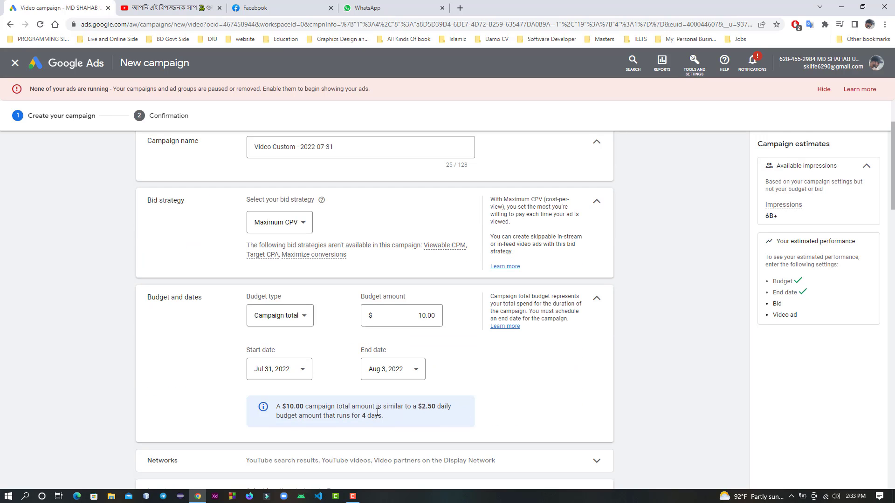
Step: Try campaign end dates of Aug 4, Aug 7, Aug 6 and Aug 10, 2022 to compare the equivalent daily budgets
{"action": "left_click", "coordinate": [410, 377]}
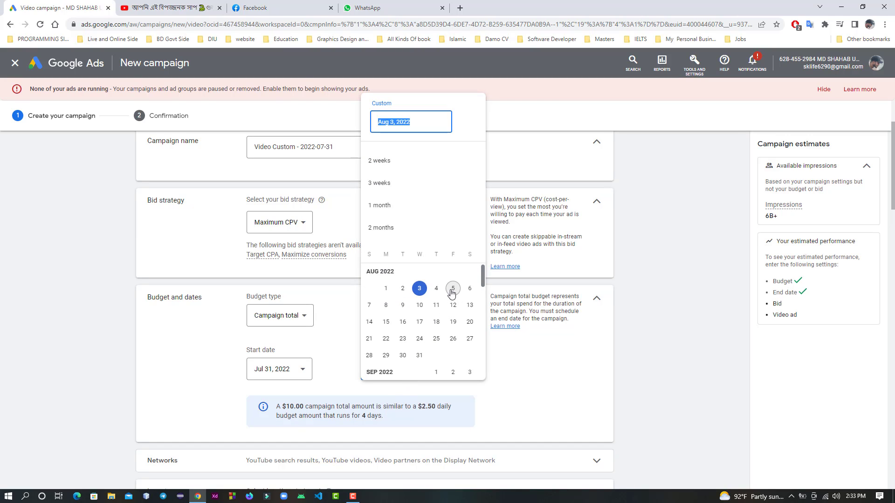
{"action": "left_click", "coordinate": [436, 289]}
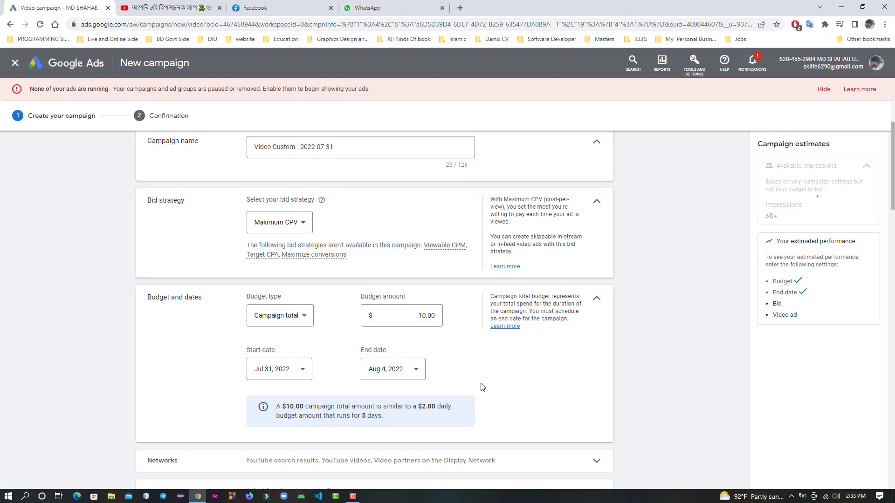
{"action": "left_click", "coordinate": [407, 378]}
{"action": "left_click", "coordinate": [406, 376]}
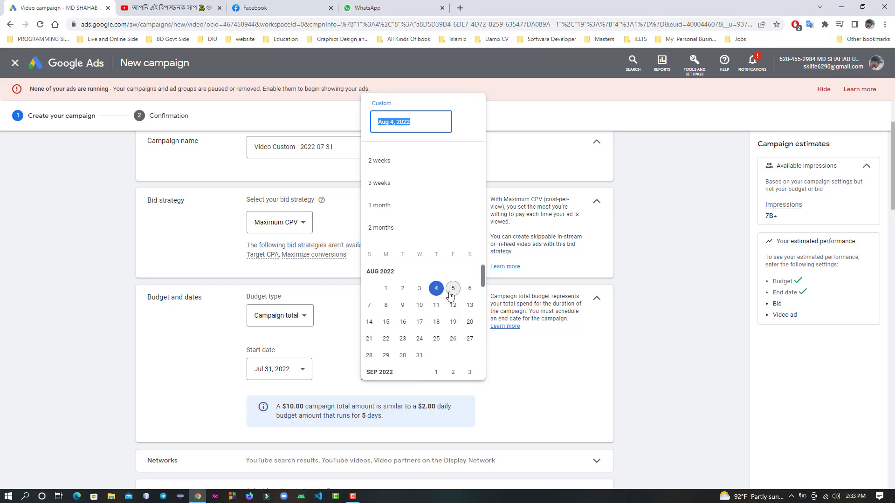
{"action": "left_click", "coordinate": [369, 307]}
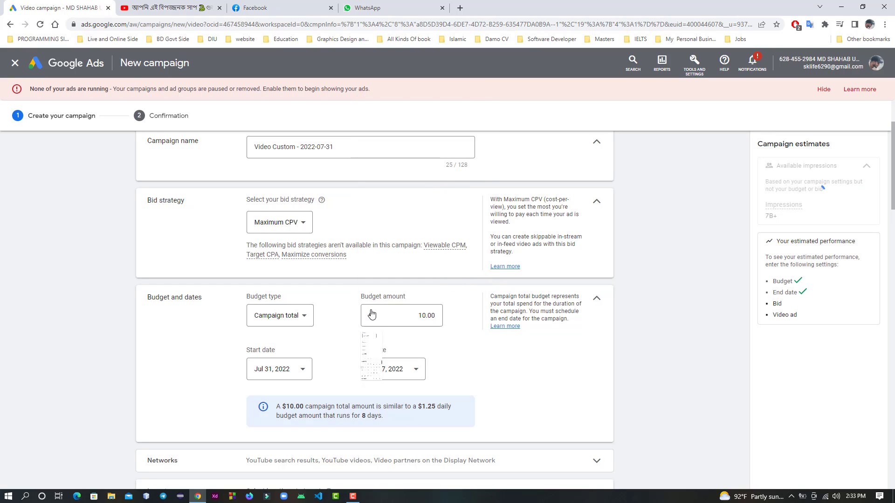
{"action": "left_click", "coordinate": [410, 377]}
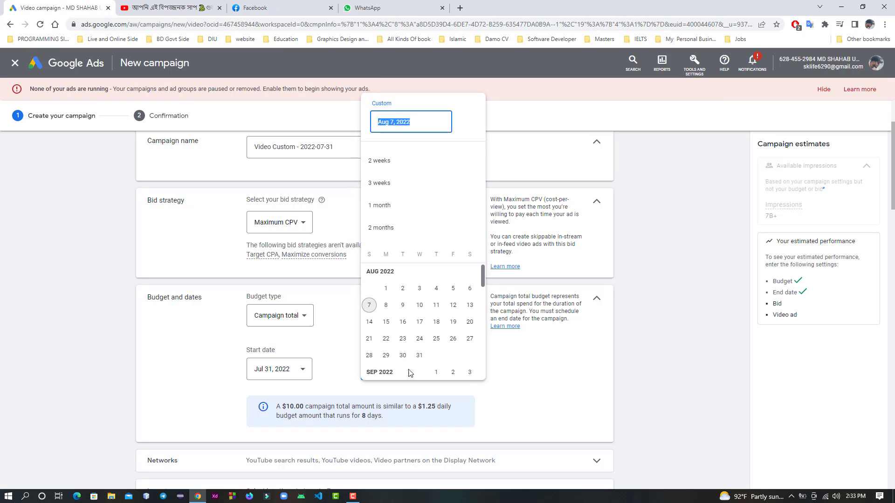
{"action": "left_click", "coordinate": [471, 288]}
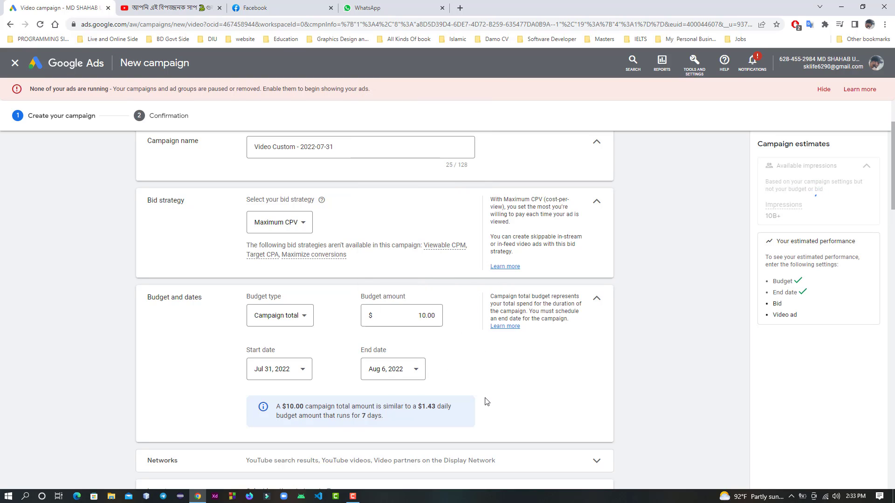
{"action": "scroll", "coordinate": [486, 402], "scroll_direction": "down", "scroll_amount": 3}
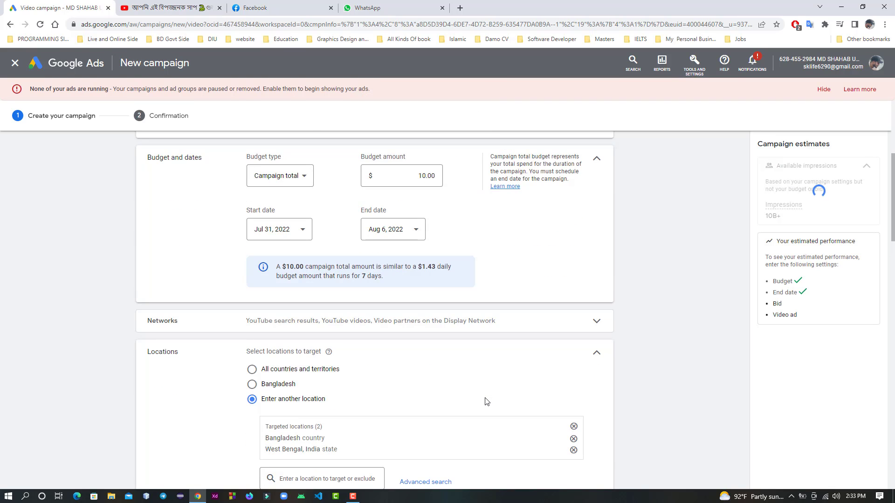
{"action": "left_click", "coordinate": [396, 231]}
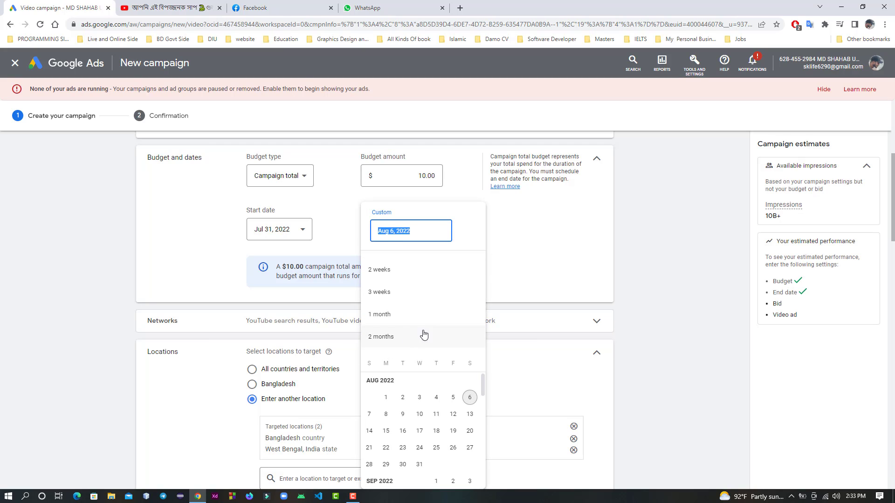
{"action": "left_click", "coordinate": [419, 414]}
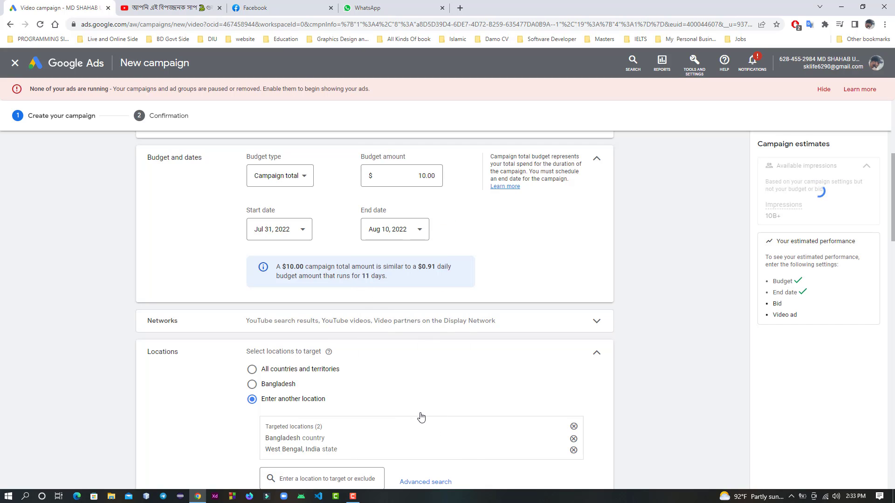
Step: Set the campaign's end date to Aug 9, 2022 and target only Bangladesh as the location
{"action": "left_click", "coordinate": [413, 240]}
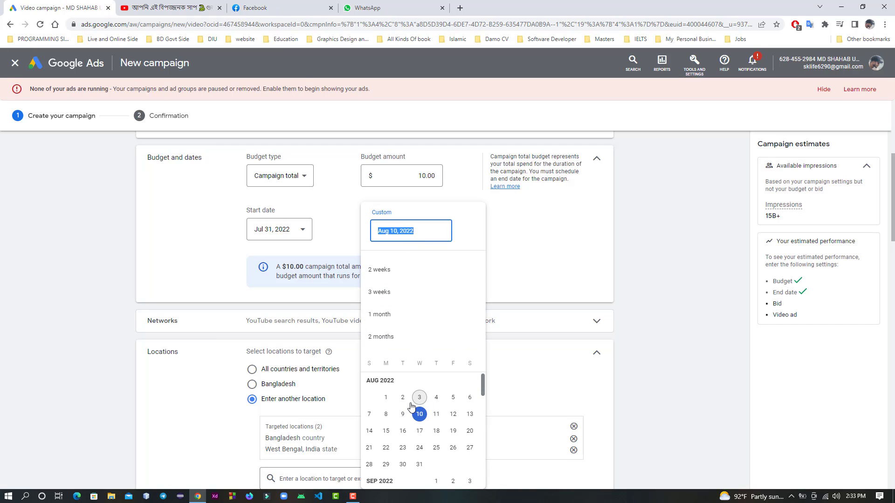
{"action": "left_click", "coordinate": [403, 414]}
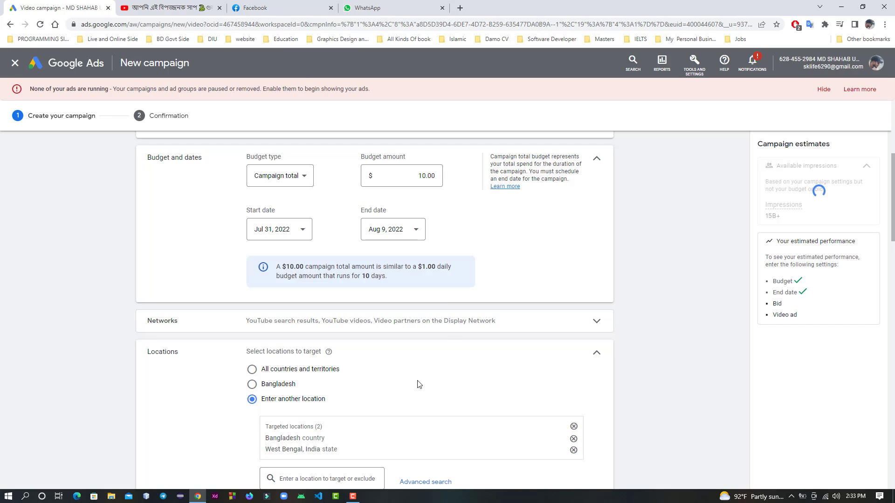
{"action": "scroll", "coordinate": [312, 406], "scroll_direction": "down", "scroll_amount": 1}
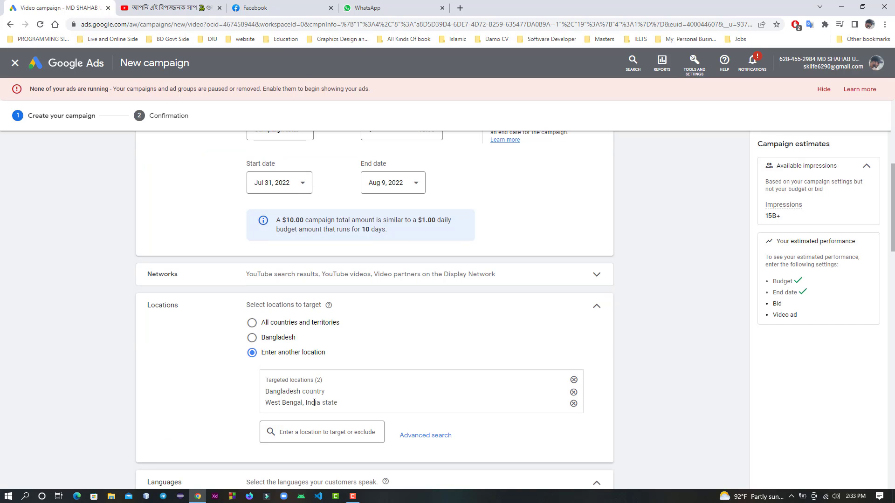
{"action": "left_click", "coordinate": [269, 341]}
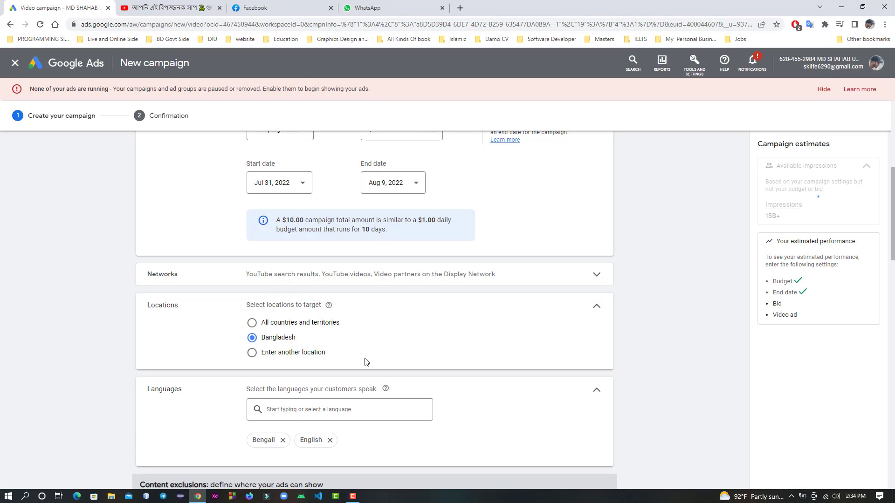
Step: Inspect the campaign's Networks options, collapse them again and look over the language and content exclusion settings
{"action": "scroll", "coordinate": [365, 361], "scroll_direction": "down", "scroll_amount": 2}
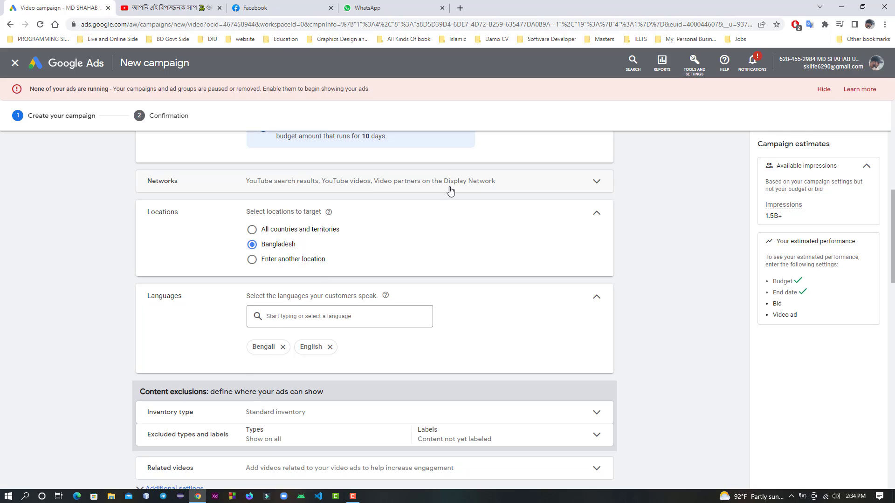
{"action": "left_click", "coordinate": [470, 188]}
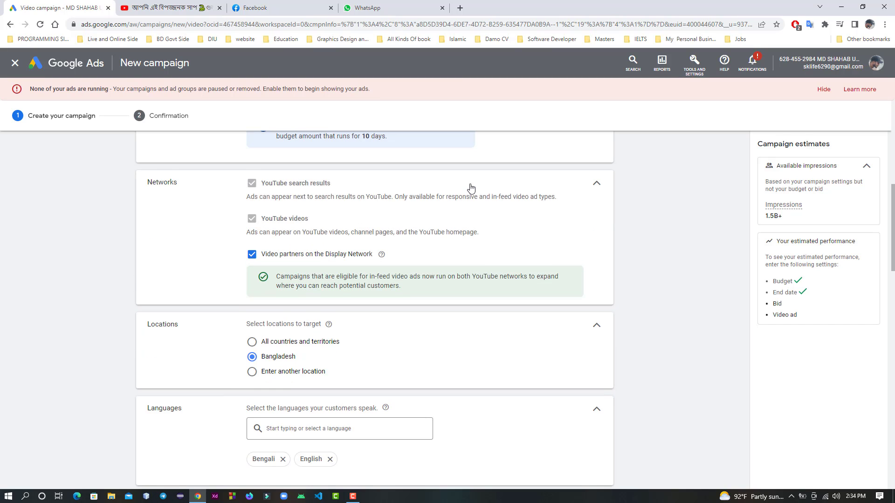
{"action": "left_click", "coordinate": [599, 187]}
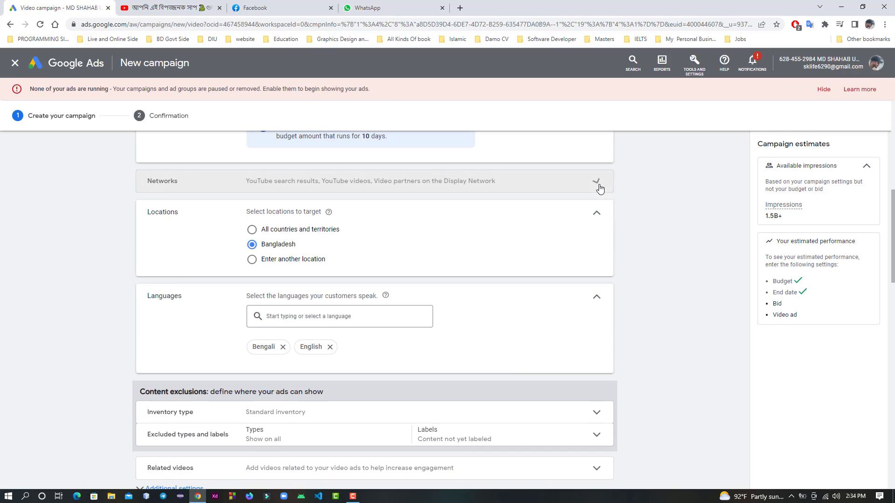
{"action": "scroll", "coordinate": [512, 375], "scroll_direction": "down", "scroll_amount": 1}
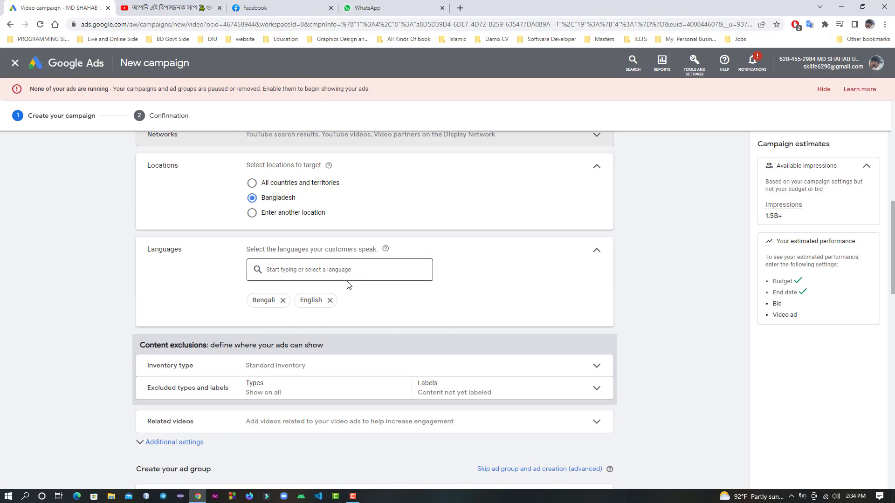
Step: Set the campaign's content exclusion inventory type to Expanded inventory
{"action": "scroll", "coordinate": [298, 335], "scroll_direction": "down", "scroll_amount": 1}
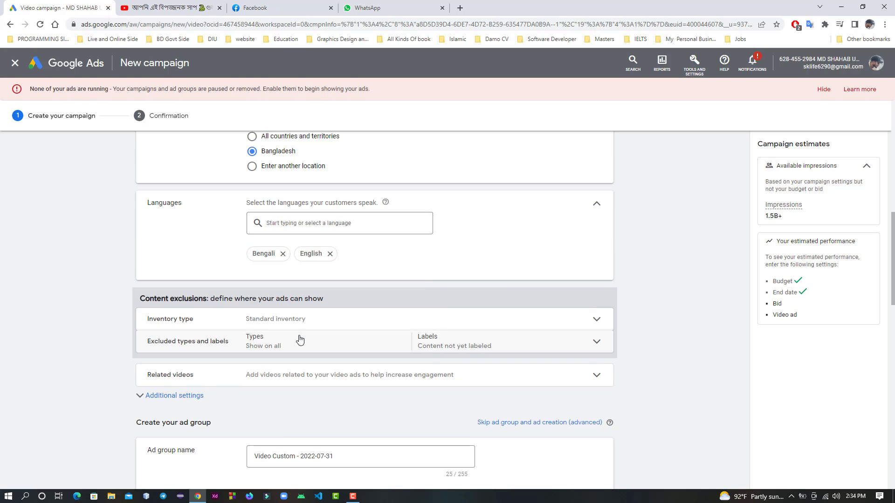
{"action": "left_click", "coordinate": [345, 321]}
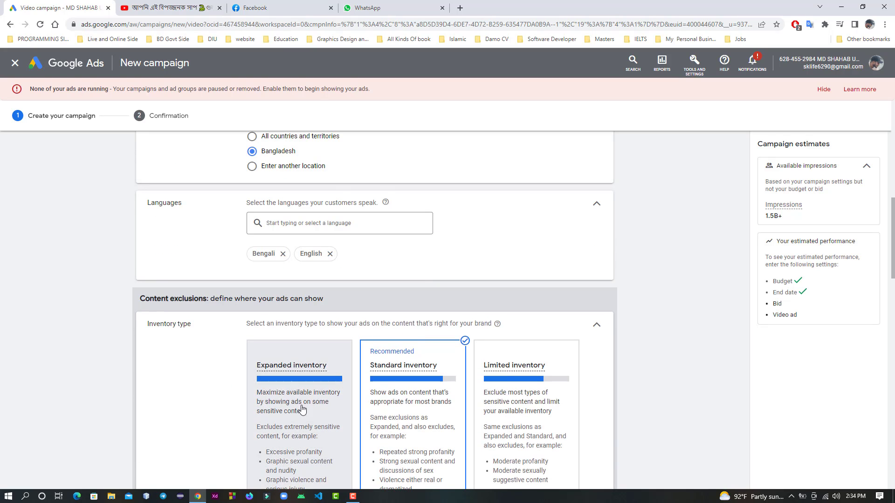
{"action": "scroll", "coordinate": [299, 350], "scroll_direction": "down", "scroll_amount": 4}
{"action": "scroll", "coordinate": [277, 243], "scroll_direction": "up", "scroll_amount": 1}
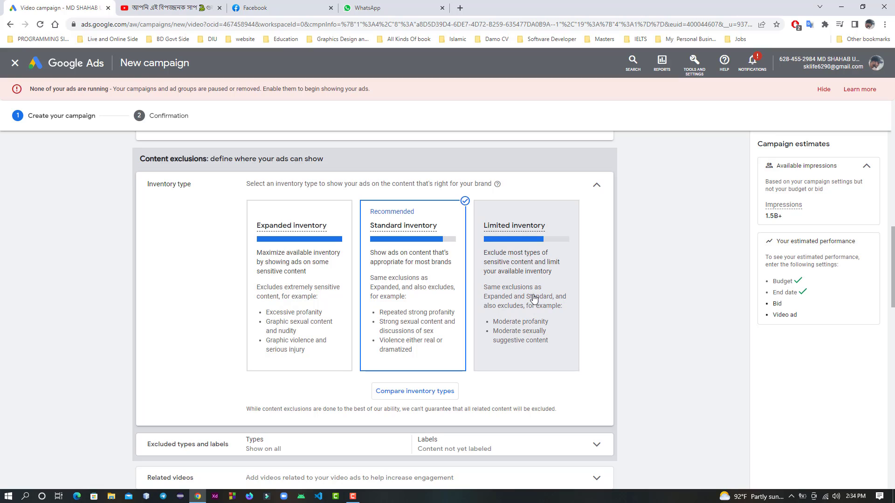
{"action": "left_click", "coordinate": [329, 290]}
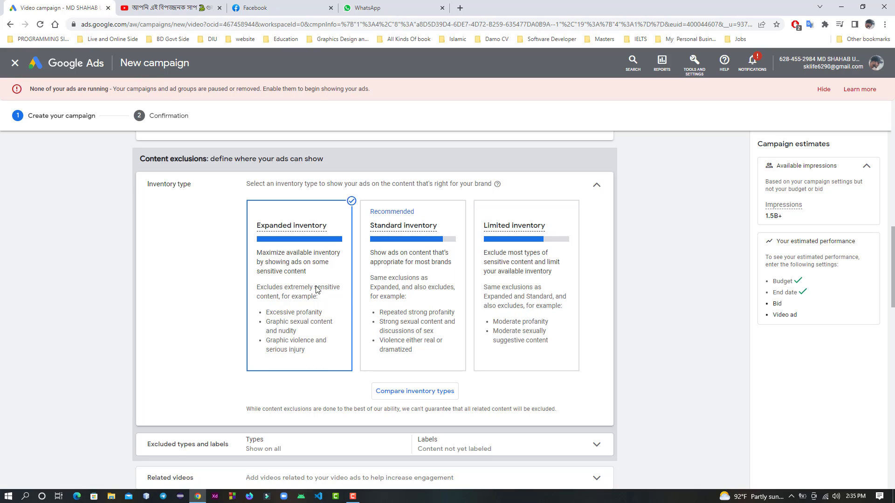
Step: Exclude embedded YouTube videos and live streaming videos from the content types where the ads can show
{"action": "scroll", "coordinate": [283, 330], "scroll_direction": "down", "scroll_amount": 2}
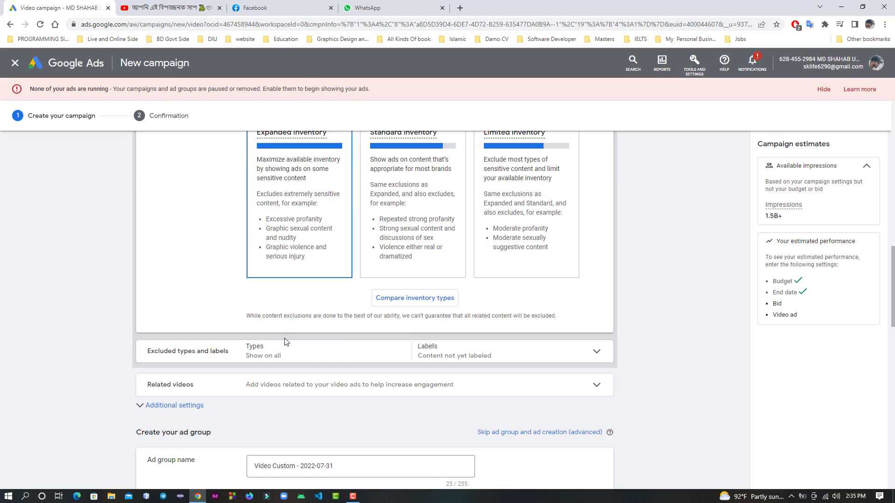
{"action": "left_click", "coordinate": [305, 352]}
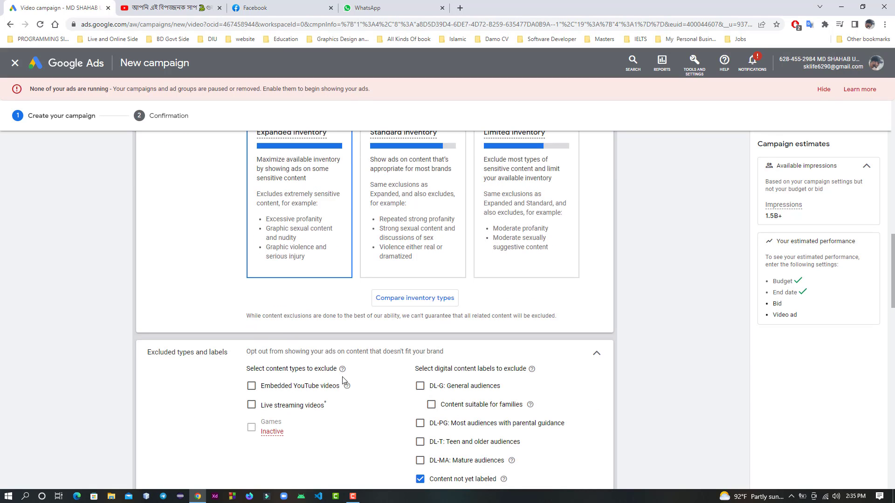
{"action": "scroll", "coordinate": [356, 440], "scroll_direction": "down", "scroll_amount": 1}
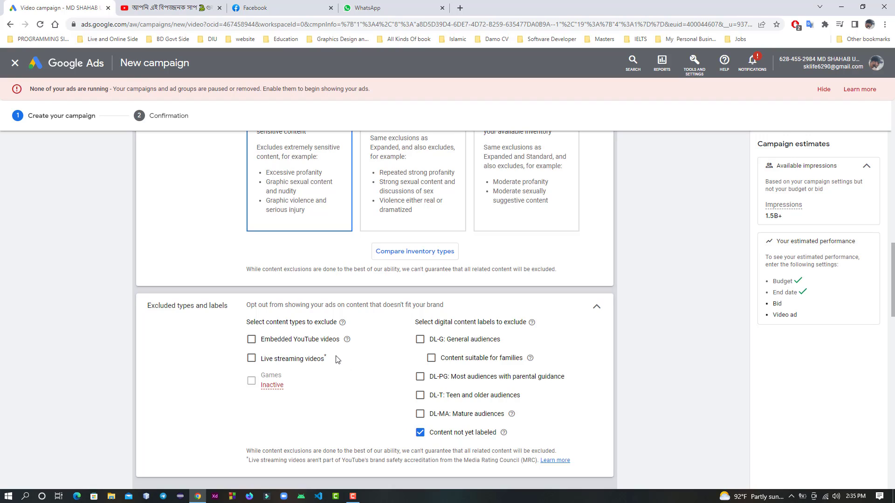
{"action": "left_click", "coordinate": [251, 339]}
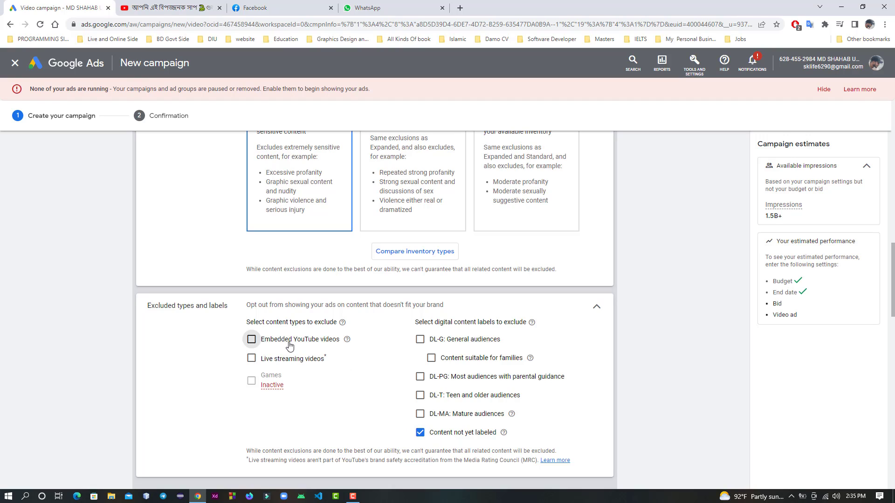
{"action": "left_click", "coordinate": [309, 364]}
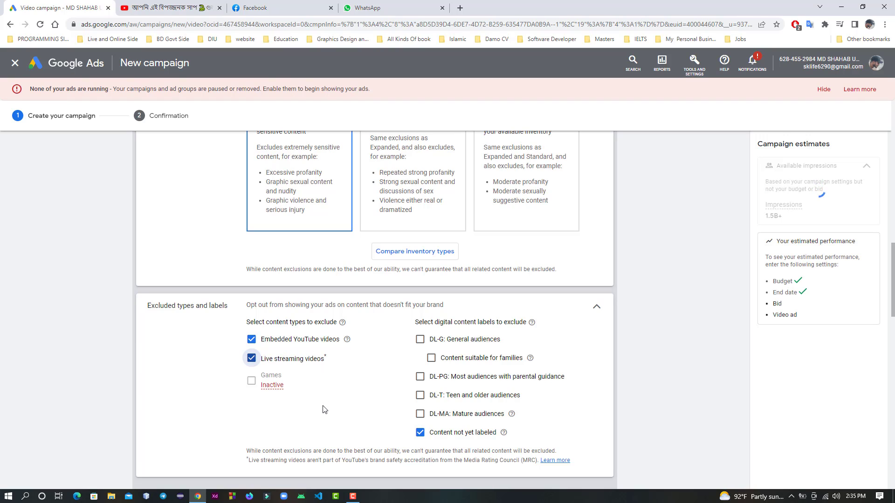
Step: Expand the campaign's Related videos setting and start adding related videos
{"action": "scroll", "coordinate": [321, 411], "scroll_direction": "down", "scroll_amount": 4}
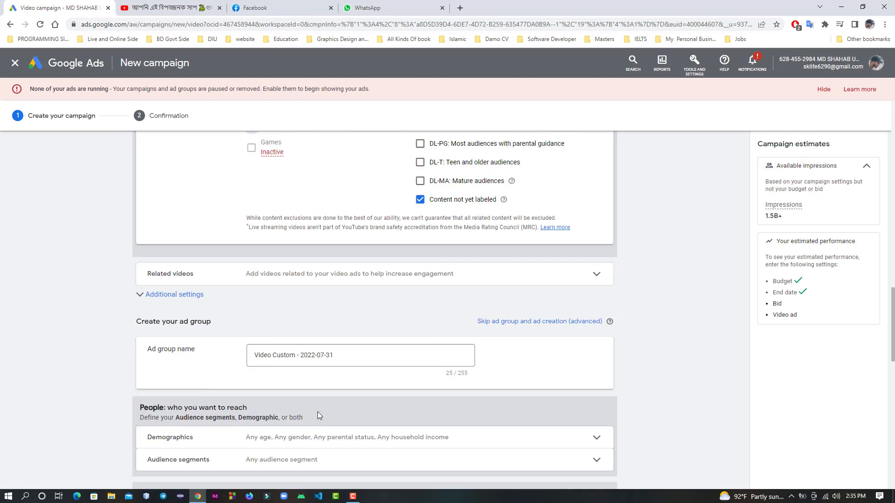
{"action": "scroll", "coordinate": [319, 416], "scroll_direction": "down", "scroll_amount": 3}
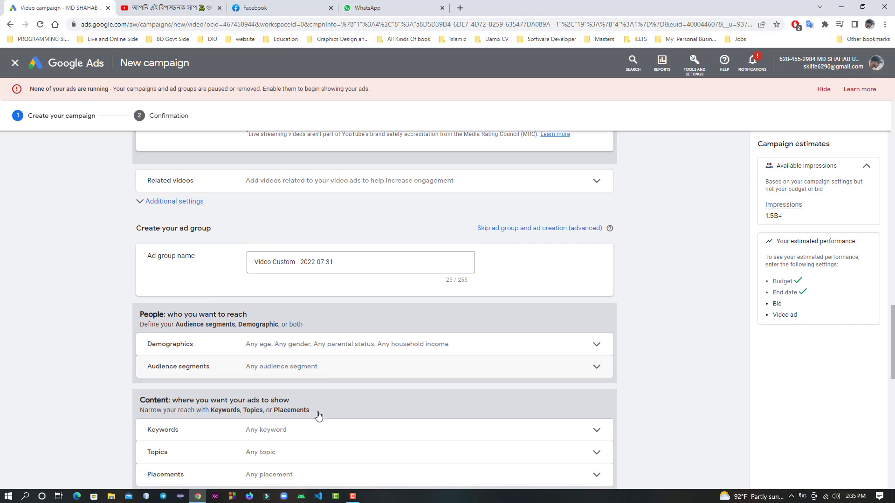
{"action": "scroll", "coordinate": [306, 219], "scroll_direction": "up", "scroll_amount": 5}
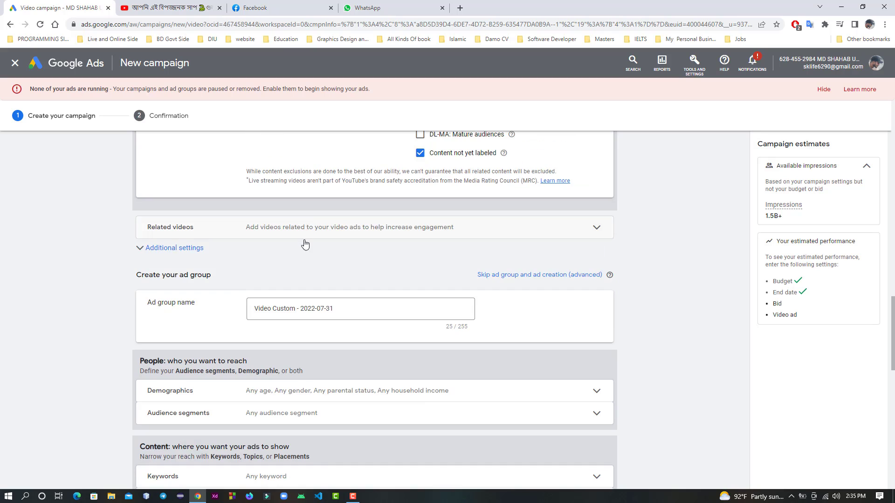
{"action": "scroll", "coordinate": [261, 303], "scroll_direction": "down", "scroll_amount": 2}
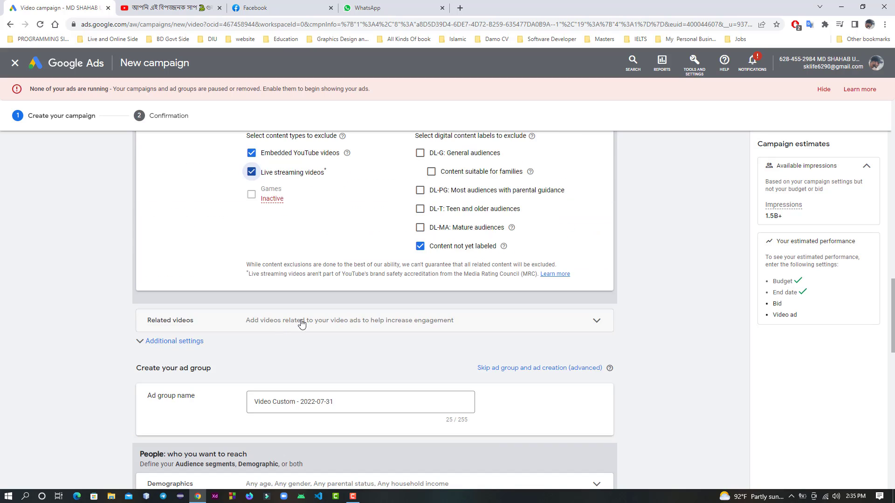
{"action": "left_click", "coordinate": [301, 322]}
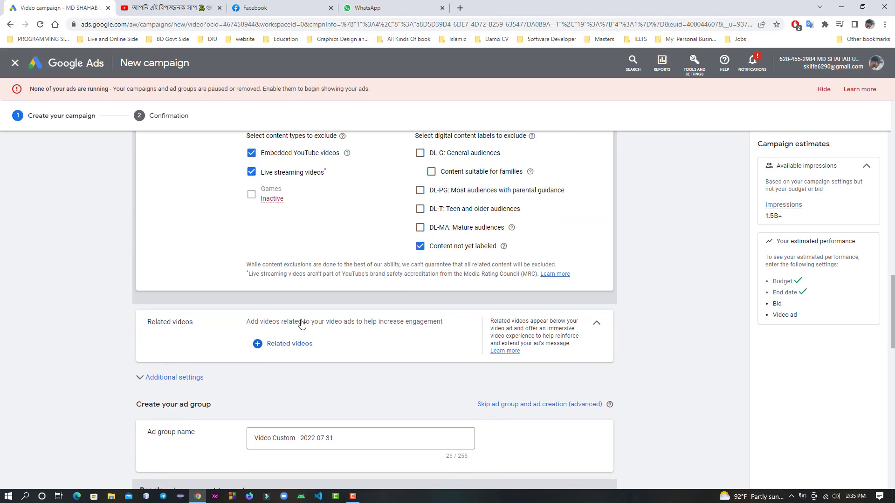
{"action": "left_click", "coordinate": [284, 348]}
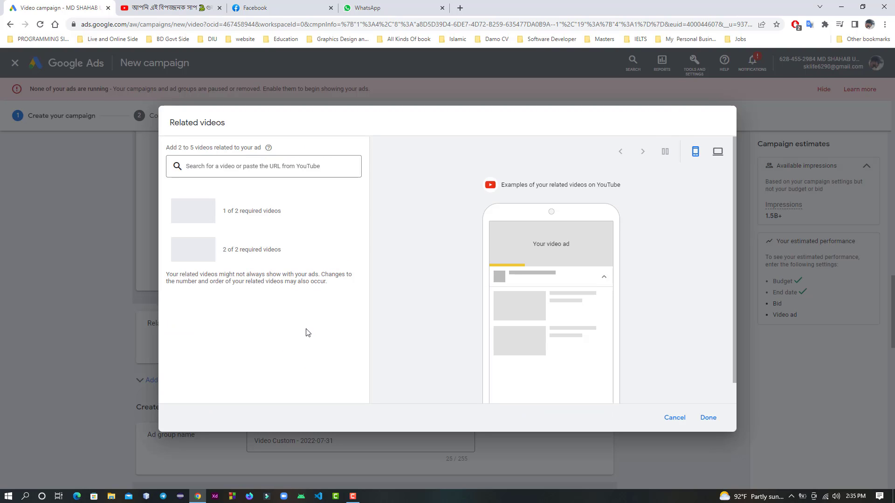
Step: Switch to the YouTube video page and open its Top Videos channel in a new browser tab
{"action": "left_click", "coordinate": [177, 8]}
{"action": "scroll", "coordinate": [359, 264], "scroll_direction": "down", "scroll_amount": 6}
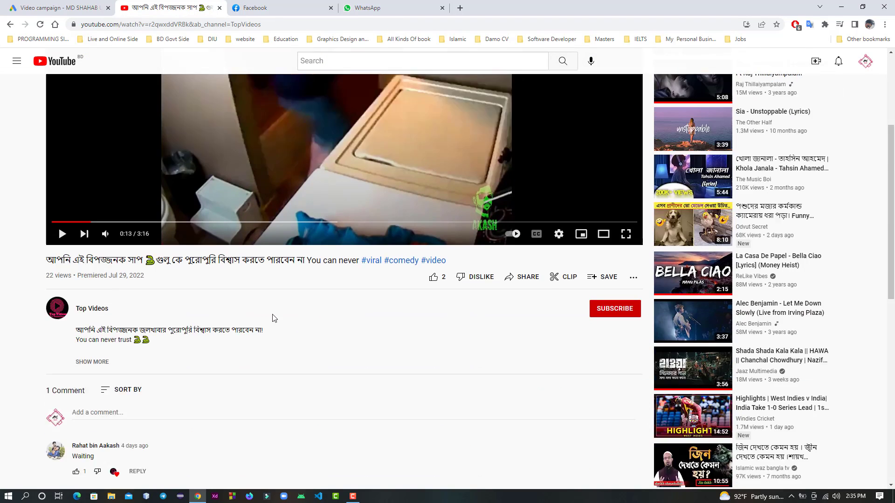
{"action": "right_click", "coordinate": [60, 204]}
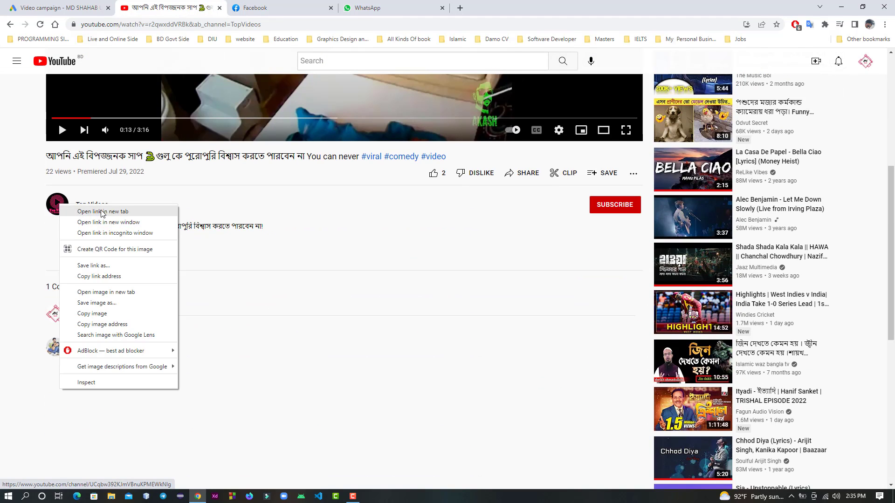
{"action": "left_click", "coordinate": [101, 212]}
{"action": "left_click", "coordinate": [267, 5]}
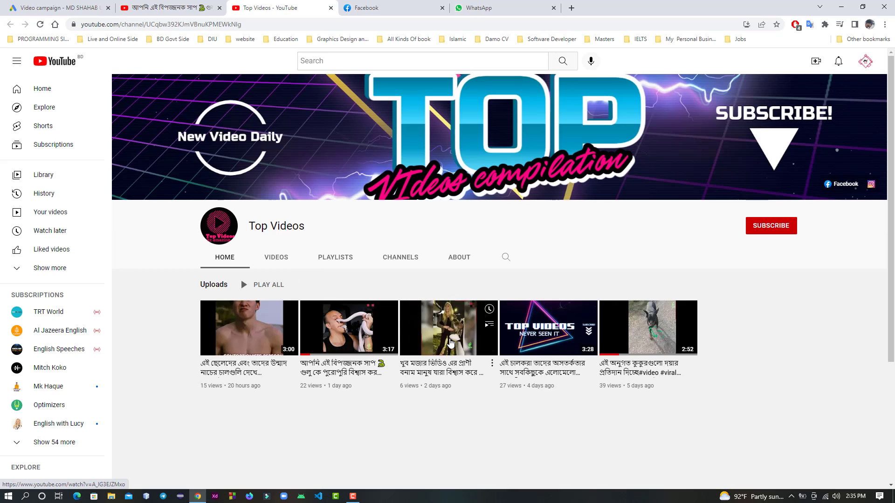
Step: Copy the URL of the channel's 3:22 animals-versus-humans video and add it as the first related video in Google Ads
{"action": "left_click", "coordinate": [440, 334]}
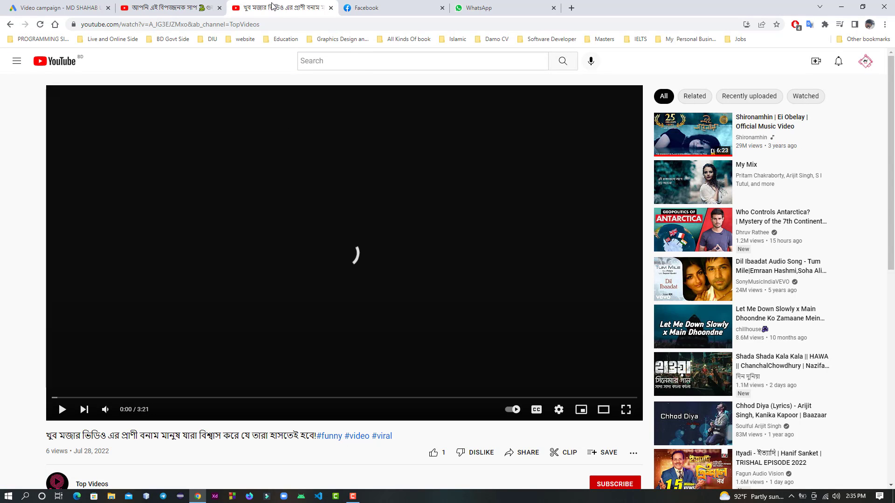
{"action": "left_click", "coordinate": [290, 26]}
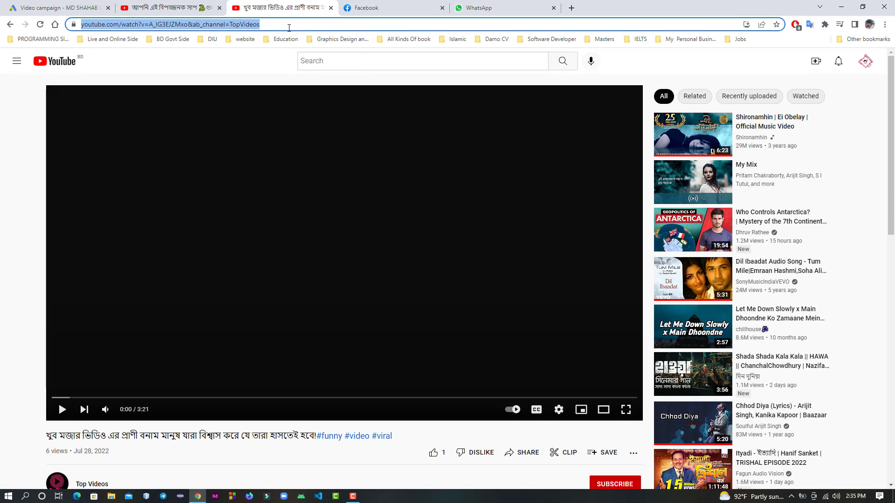
{"action": "left_click", "coordinate": [89, 8]}
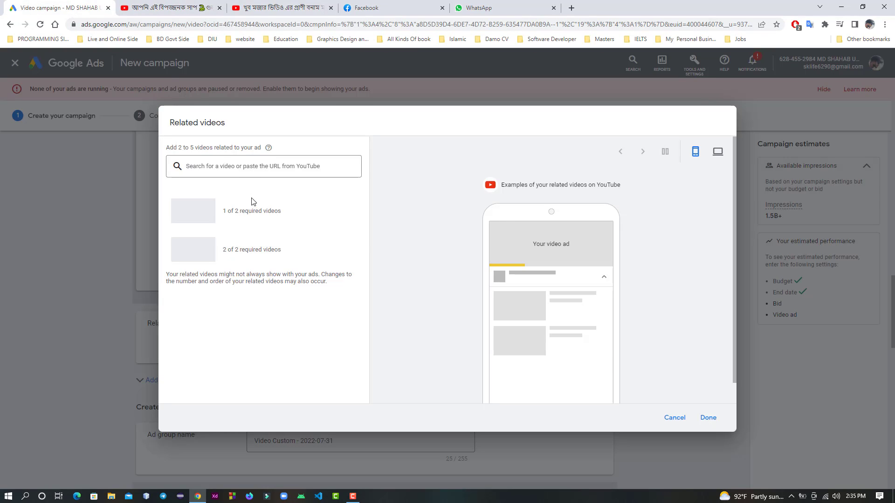
{"action": "left_click", "coordinate": [232, 165]}
{"action": "key", "text": "ctrl+v"}
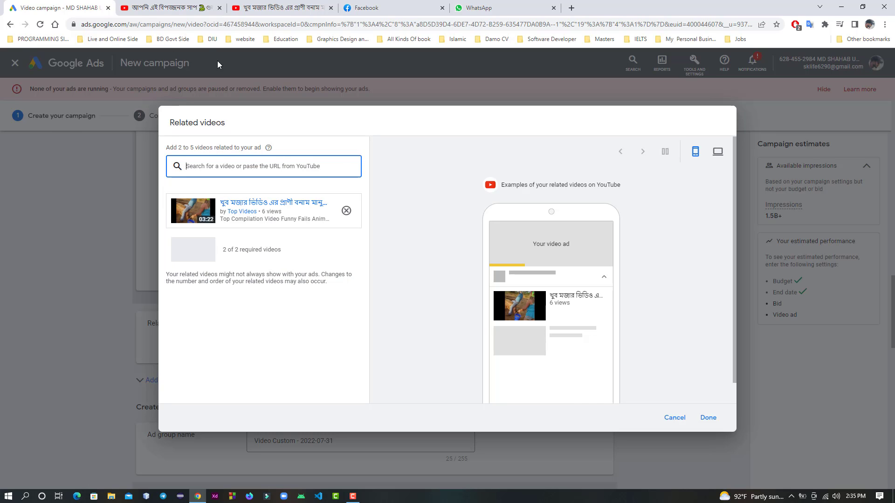
Step: Open the channel's 2:52 dog video in a new tab and add it by URL as the second related video in Google Ads
{"action": "left_click", "coordinate": [280, 8]}
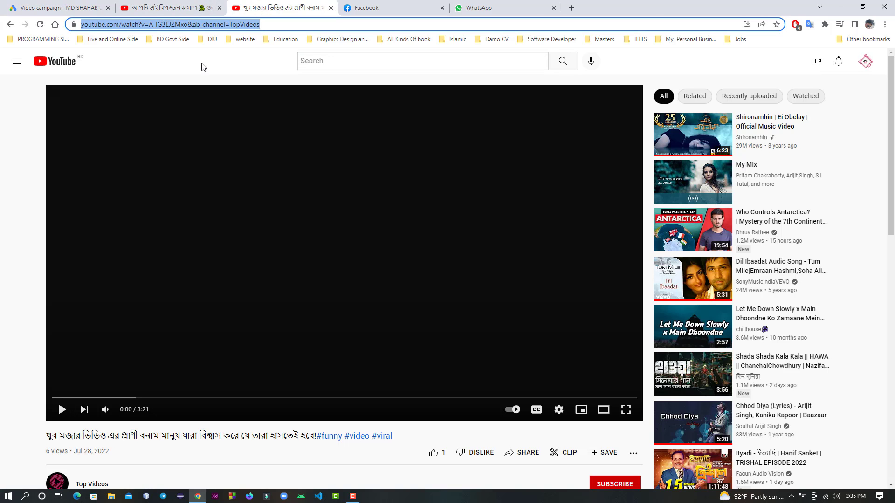
{"action": "left_click", "coordinate": [12, 24]}
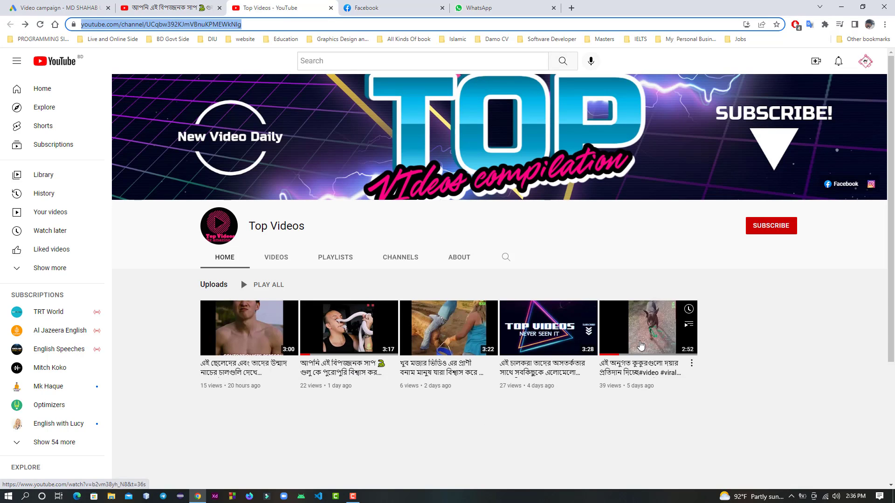
{"action": "right_click", "coordinate": [640, 344]}
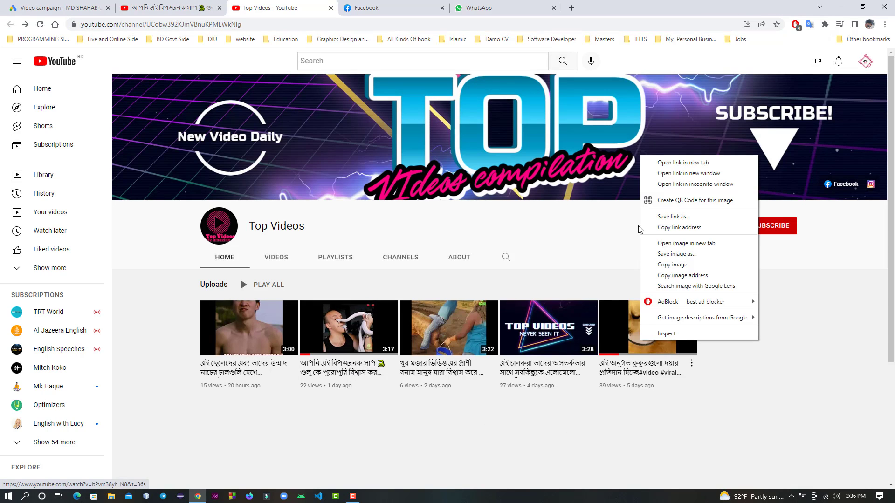
{"action": "left_click", "coordinate": [680, 163]}
{"action": "left_click", "coordinate": [366, 8]}
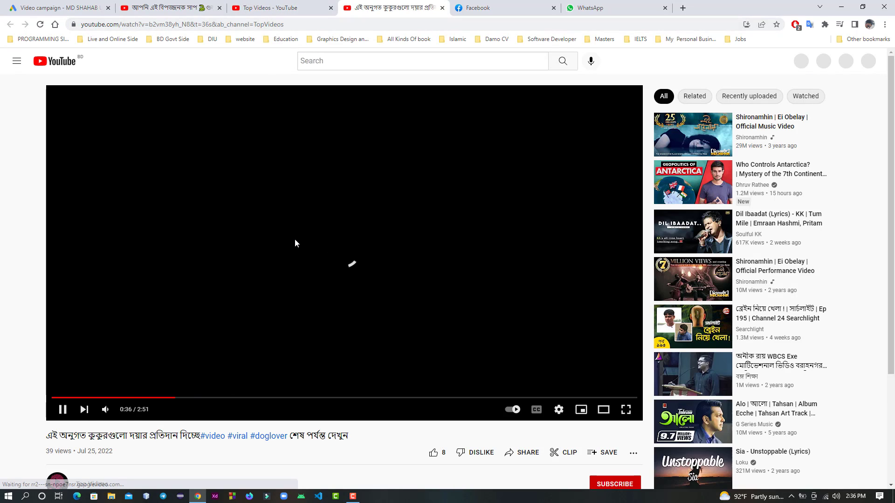
{"action": "left_click", "coordinate": [295, 239]}
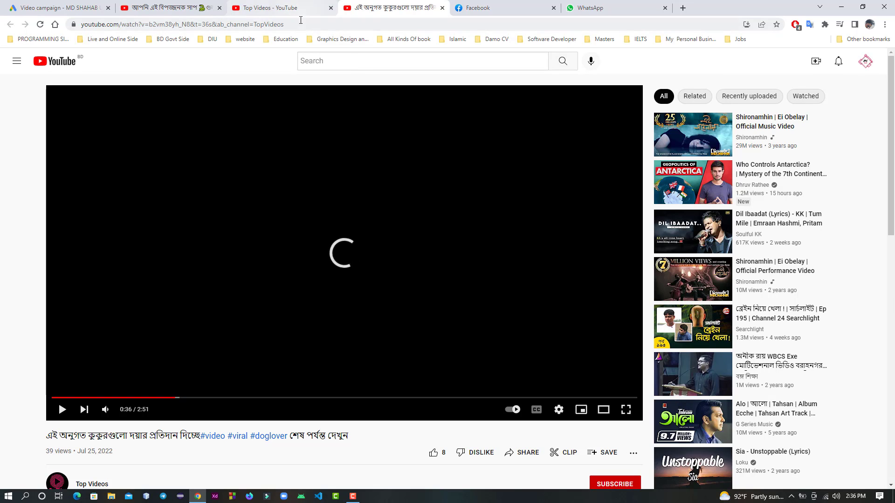
{"action": "left_click", "coordinate": [301, 21]}
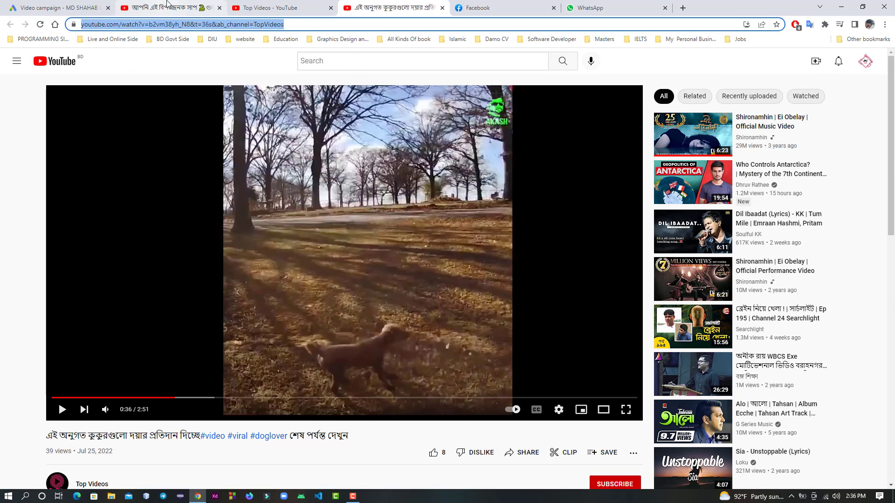
{"action": "left_click", "coordinate": [181, 8]}
{"action": "left_click", "coordinate": [56, 8]}
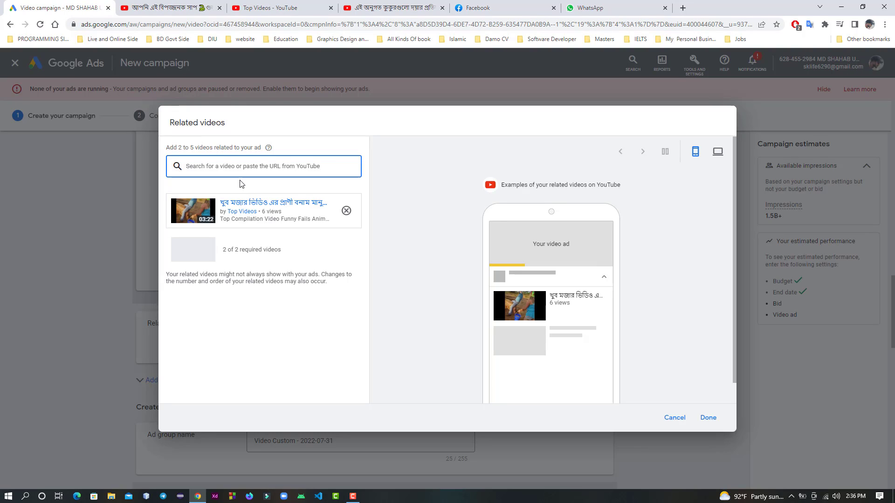
{"action": "key", "text": "ctrl+v"}
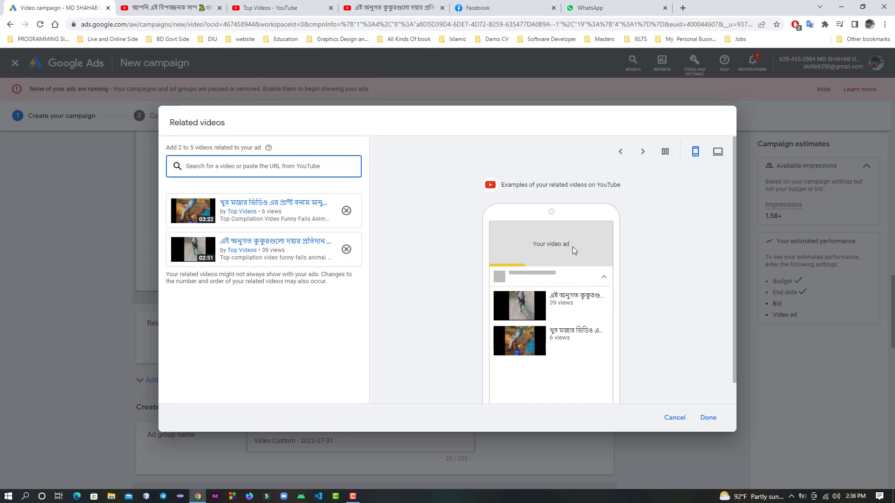
Step: Preview the related videos for desktop and mobile, then save the two videos to the campaign
{"action": "left_click", "coordinate": [717, 152]}
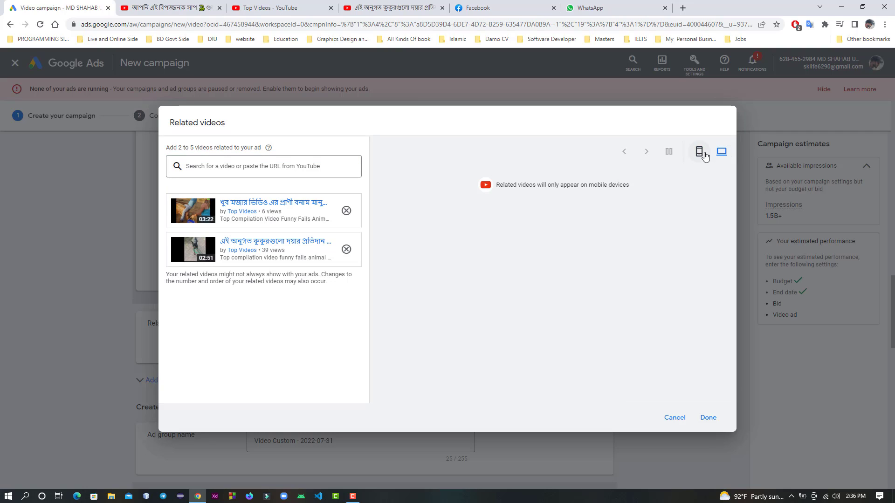
{"action": "left_click", "coordinate": [700, 153]}
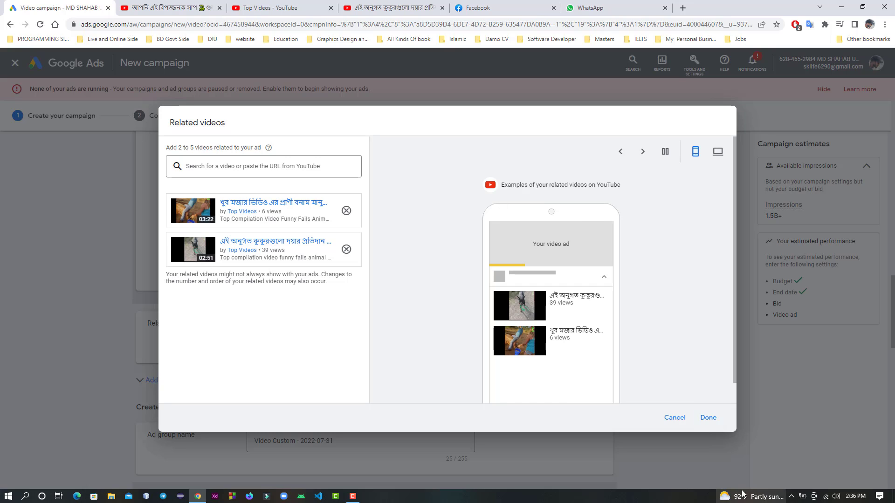
{"action": "left_click", "coordinate": [707, 422]}
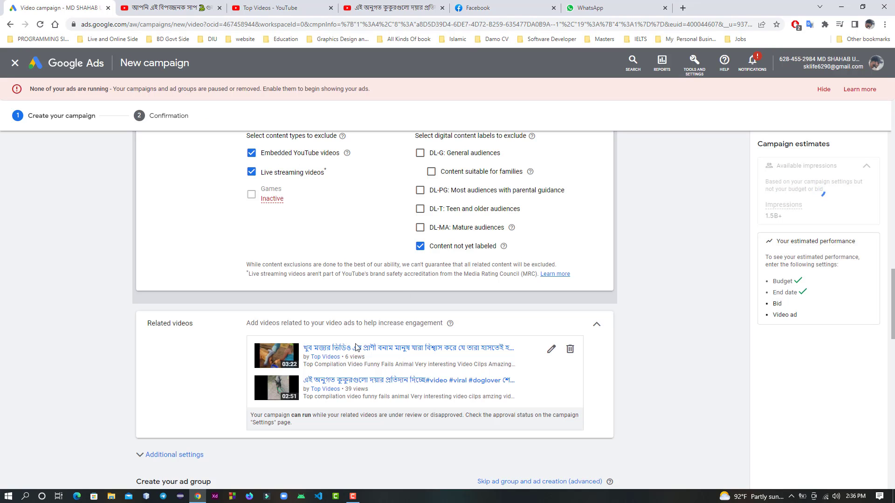
Step: Expand the campaign's additional settings and cap impression frequency at 1 per week
{"action": "scroll", "coordinate": [359, 406], "scroll_direction": "down", "scroll_amount": 3}
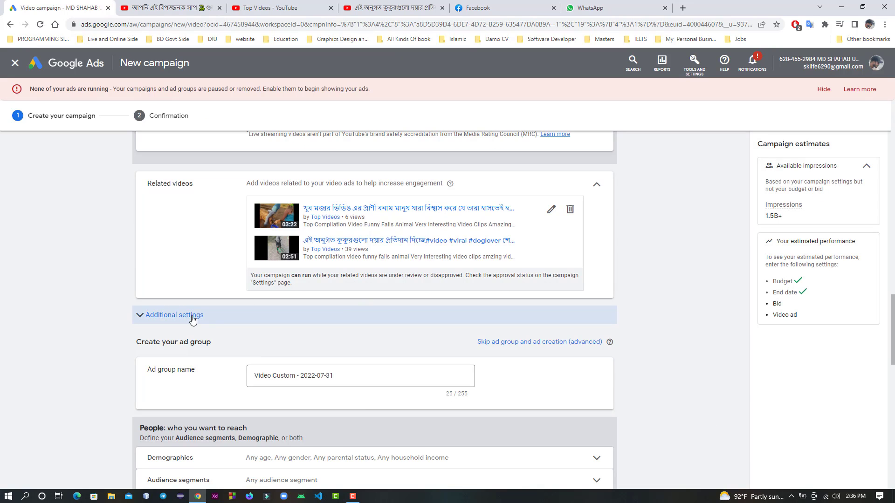
{"action": "left_click", "coordinate": [192, 317]}
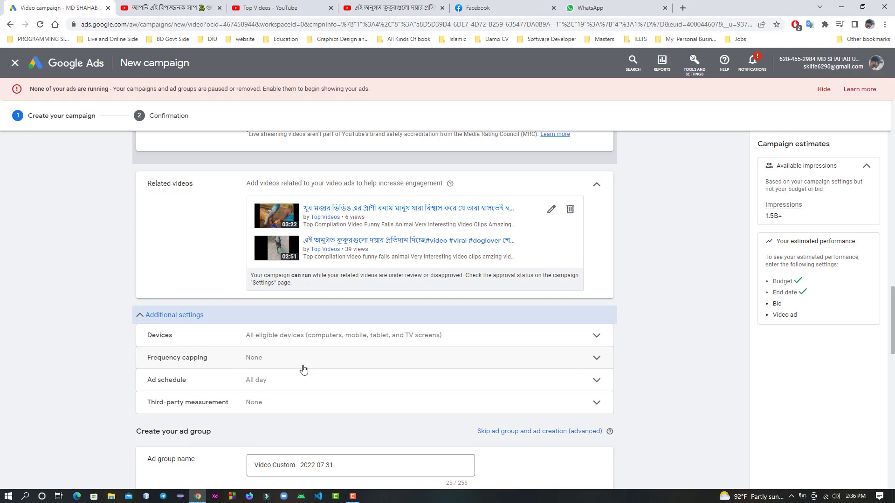
{"action": "left_click", "coordinate": [260, 363]}
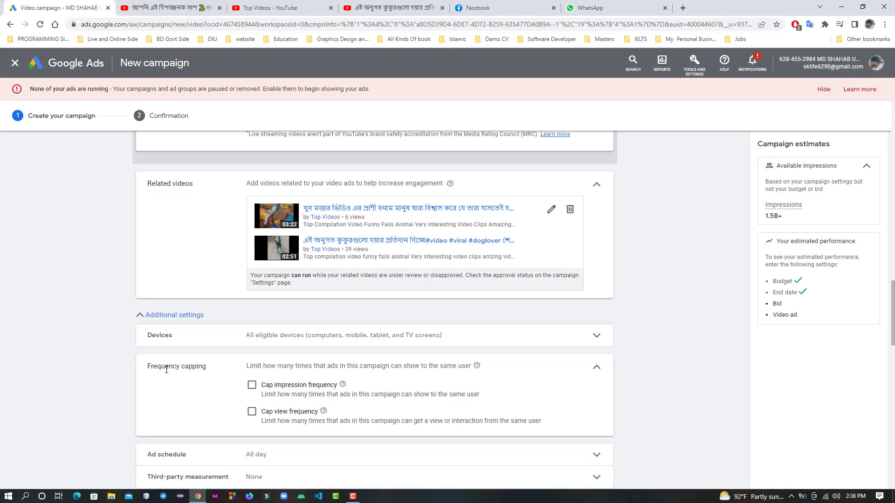
{"action": "left_click", "coordinate": [252, 386]}
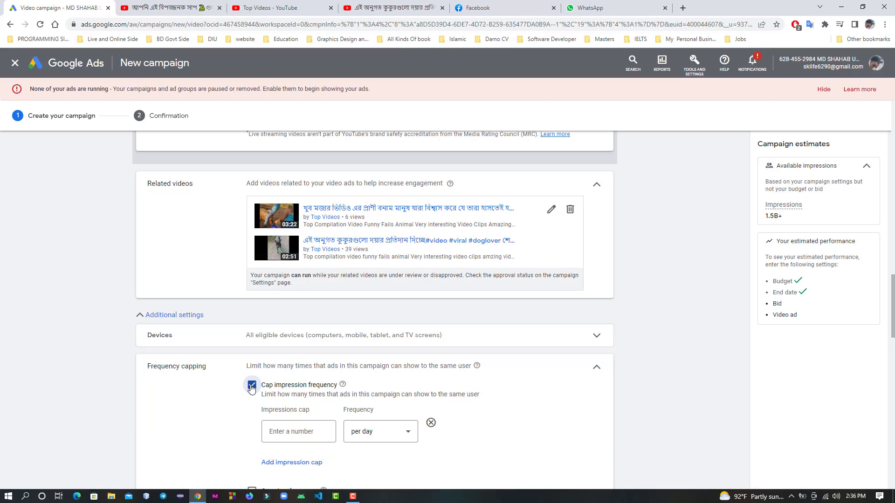
{"action": "left_click", "coordinate": [305, 433]}
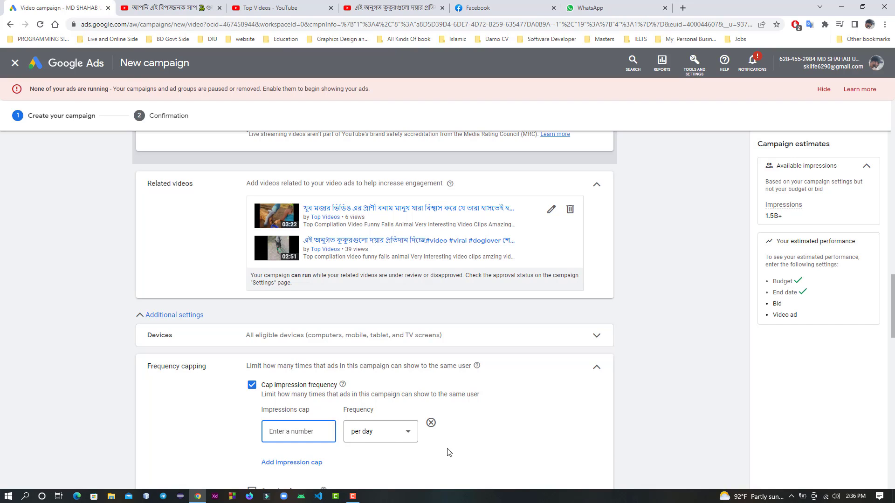
{"action": "left_click", "coordinate": [395, 437]}
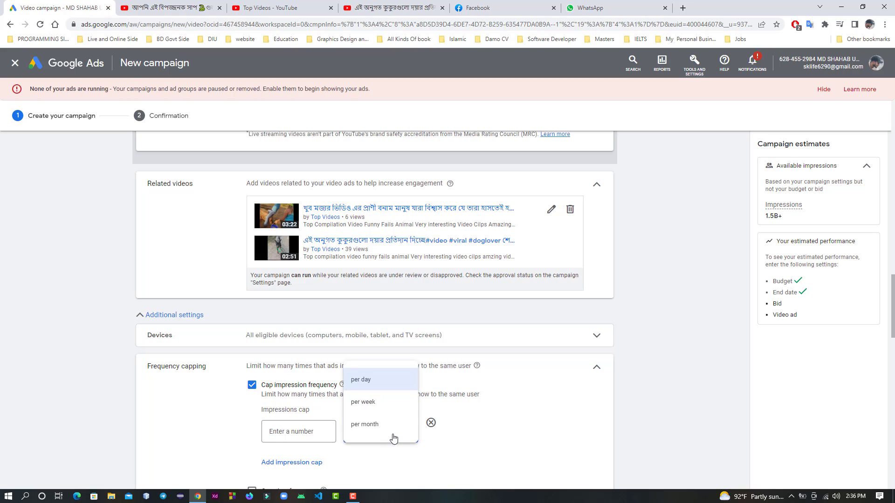
{"action": "left_click", "coordinate": [378, 411]}
{"action": "left_click", "coordinate": [302, 432]}
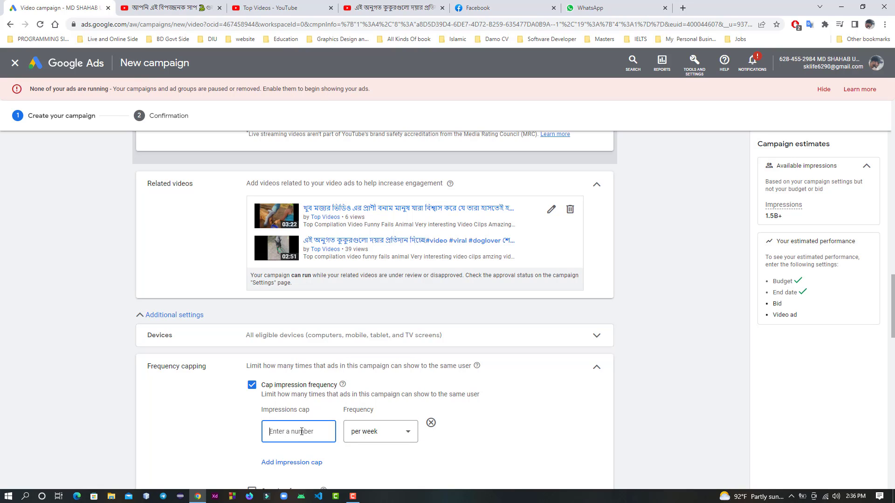
{"action": "type", "text": "1"}
{"action": "scroll", "coordinate": [457, 465], "scroll_direction": "down", "scroll_amount": 1}
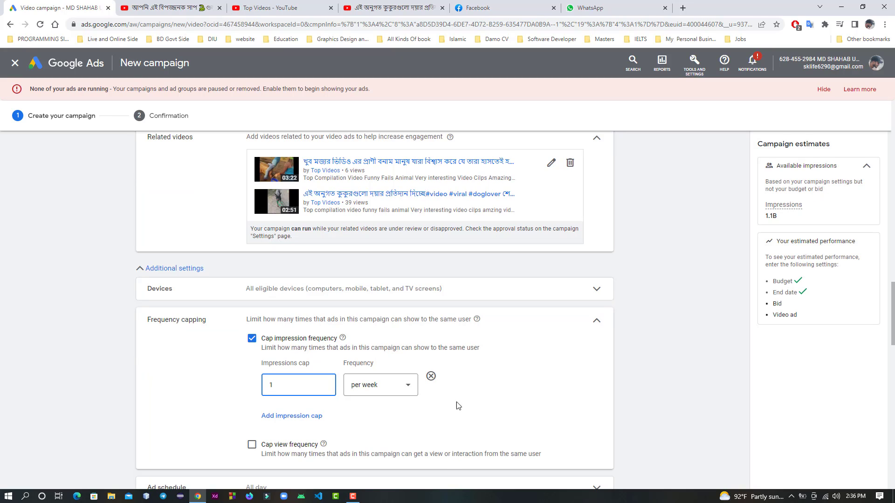
{"action": "scroll", "coordinate": [472, 406], "scroll_direction": "down", "scroll_amount": 1}
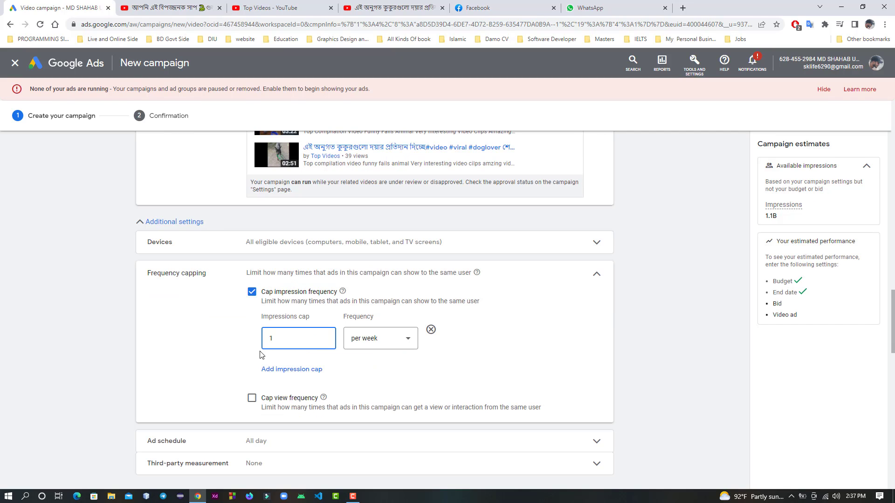
Step: Try an impressions cap of 2, and restore the cap to 1
{"action": "key", "text": "BackSpace"}
{"action": "type", "text": "2"}
{"action": "left_click", "coordinate": [549, 337]}
{"action": "scroll", "coordinate": [548, 337], "scroll_direction": "down", "scroll_amount": 3}
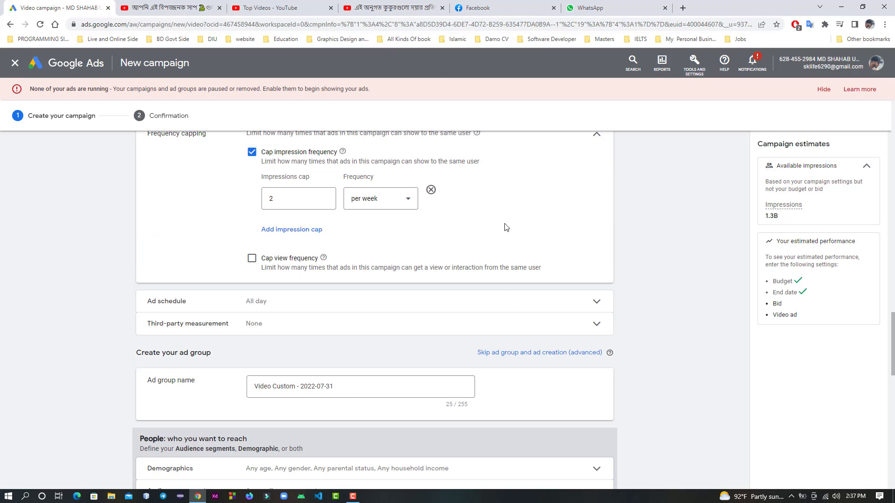
{"action": "left_click", "coordinate": [299, 202]}
{"action": "key", "text": "BackSpace"}
{"action": "type", "text": "1"}
{"action": "left_click", "coordinate": [515, 228]}
Step: Open the ad schedule and select All days for running the ads
{"action": "left_click", "coordinate": [441, 303]}
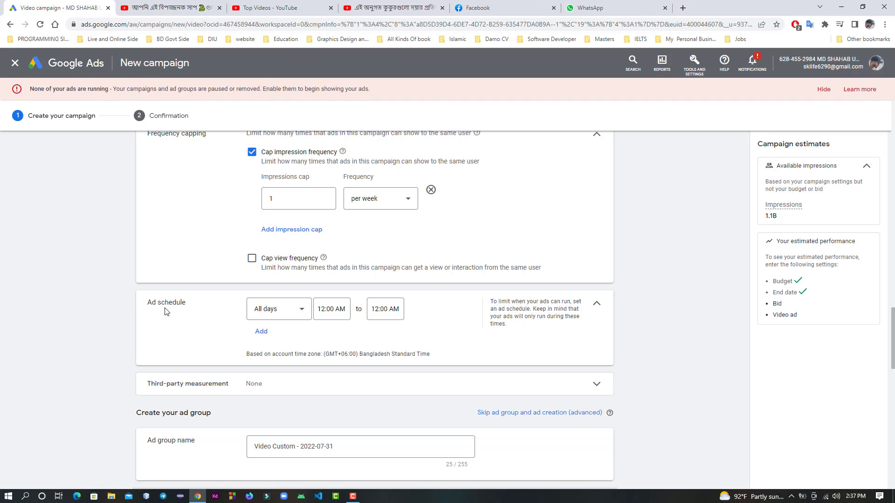
{"action": "left_click", "coordinate": [285, 313]}
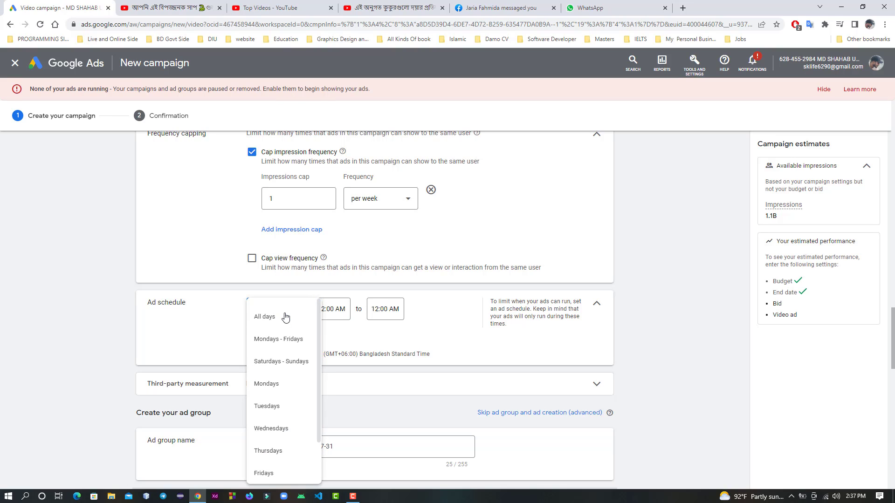
{"action": "left_click", "coordinate": [285, 317]}
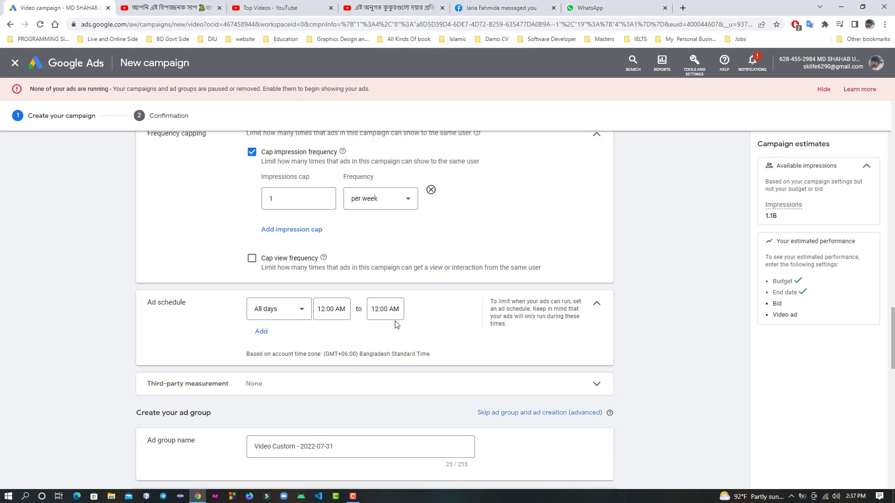
Step: Rename the ad group as "Video Custom(FunnyYouTube Chennel)- 2022-07-31"
{"action": "scroll", "coordinate": [397, 326], "scroll_direction": "down", "scroll_amount": 2}
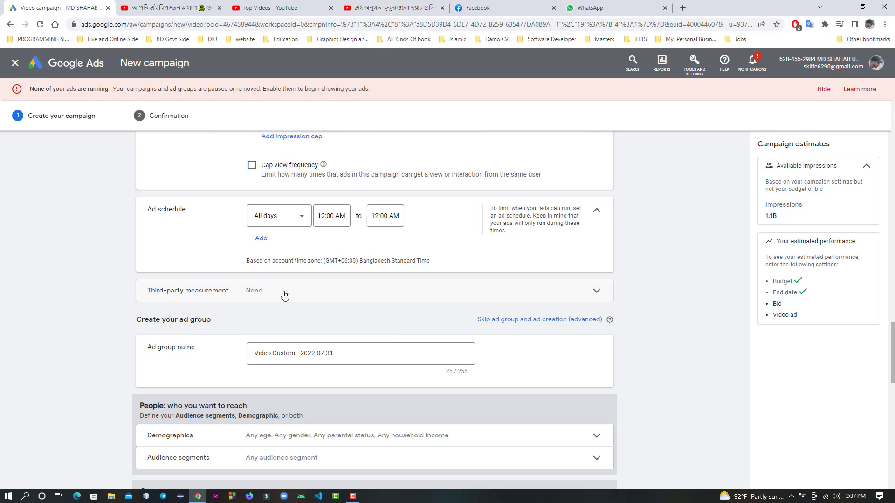
{"action": "scroll", "coordinate": [316, 307], "scroll_direction": "down", "scroll_amount": 2}
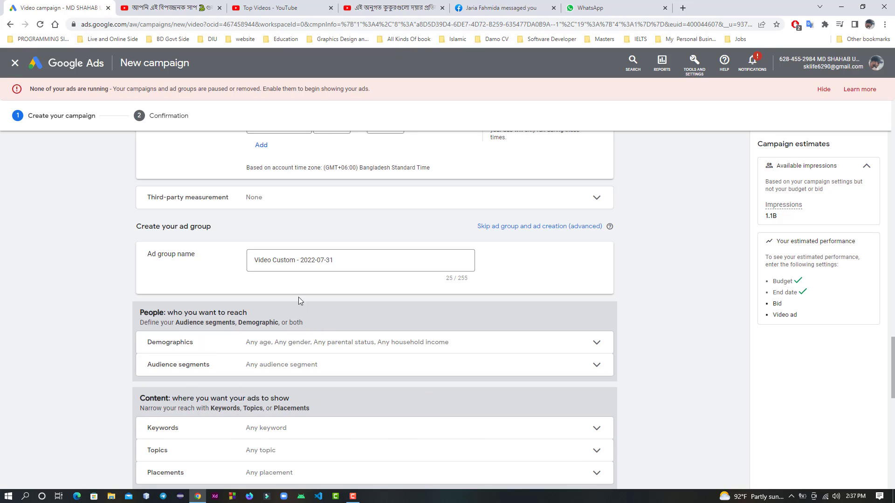
{"action": "left_click", "coordinate": [298, 262]}
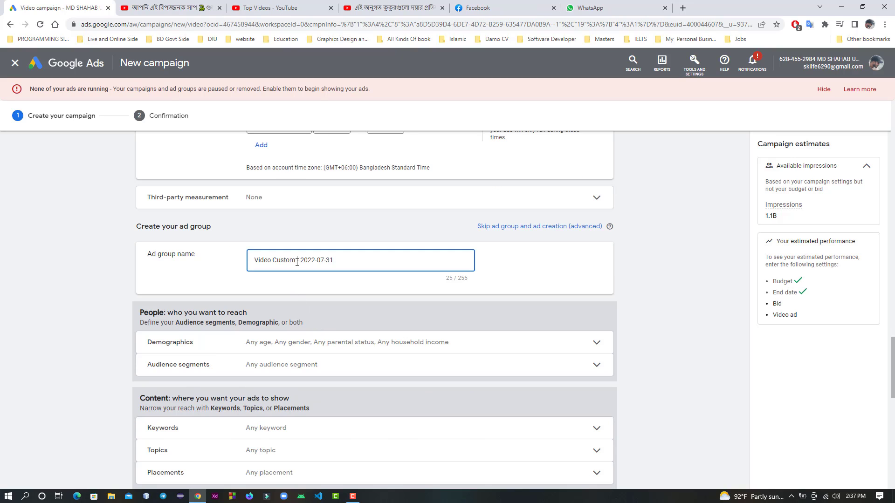
{"action": "type", "text": "Funny"}
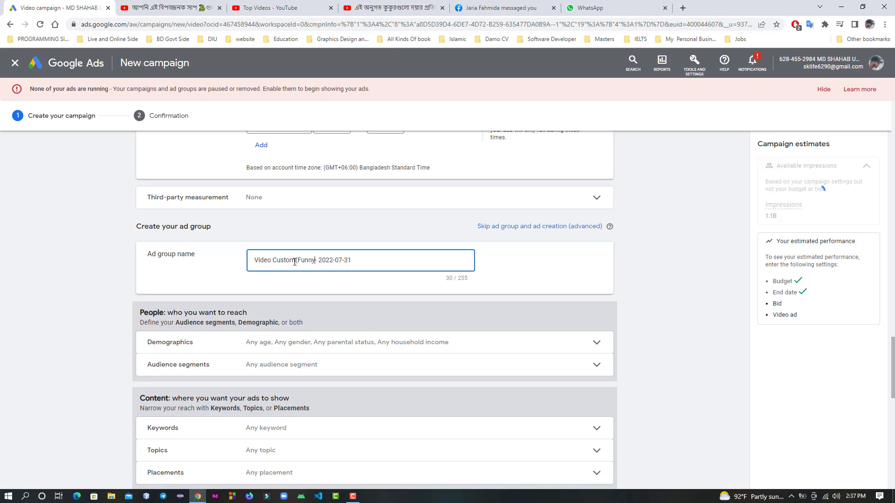
{"action": "type", "text": ")"}
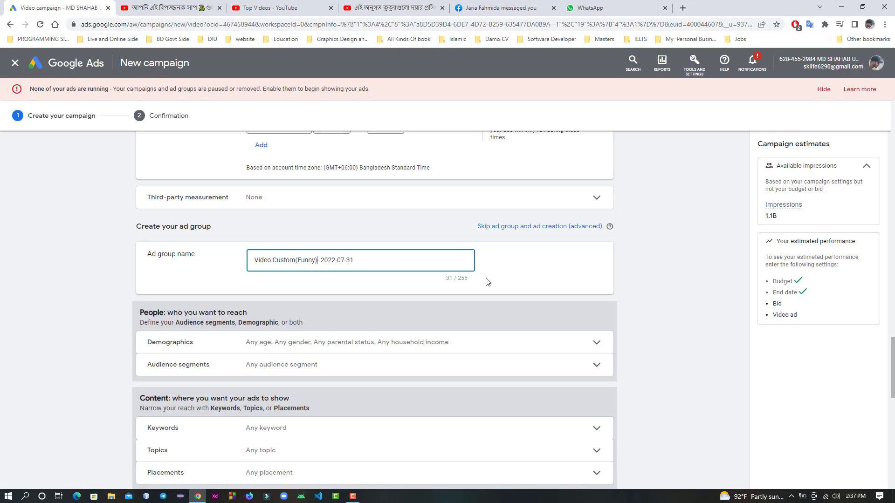
{"action": "type", "text": "Youtube"}
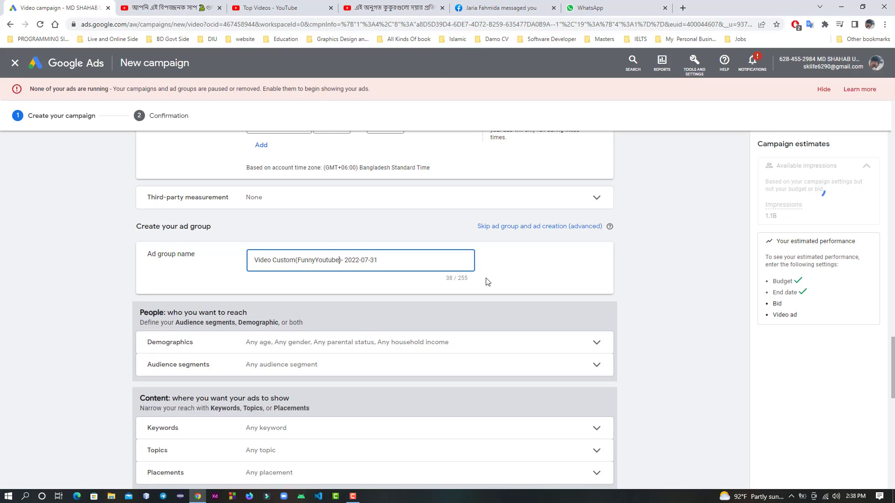
{"action": "key", "text": "Left"}
{"action": "key", "text": "Left"}
{"action": "key", "text": "Left"}
{"action": "key", "text": "BackSpace"}
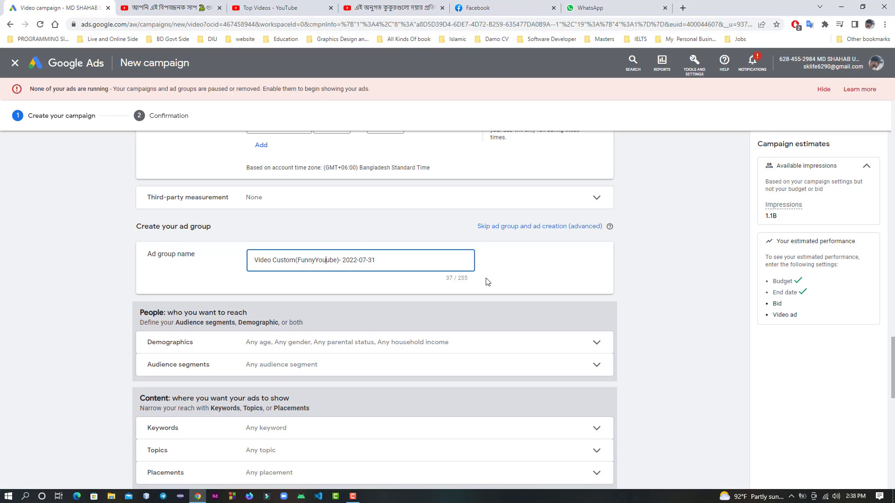
{"action": "type", "text": "T"}
{"action": "key", "text": "Right"}
{"action": "type", "text": "Ch"}
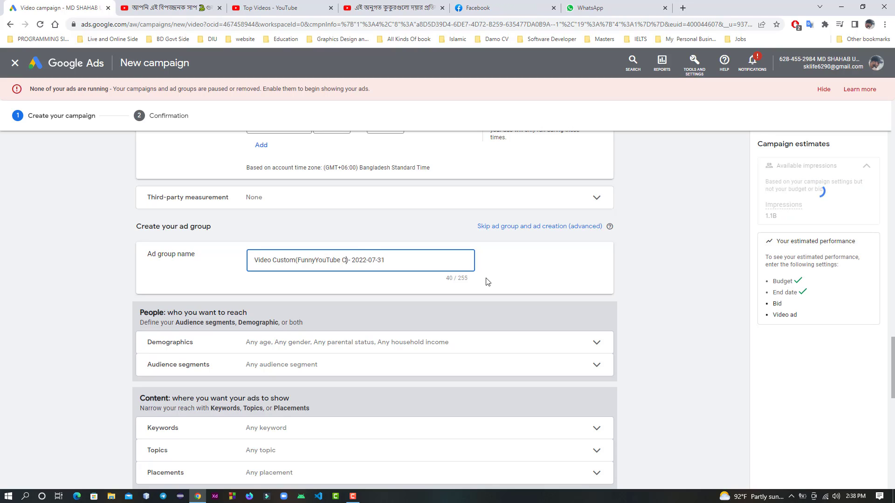
{"action": "type", "text": "ennel"}
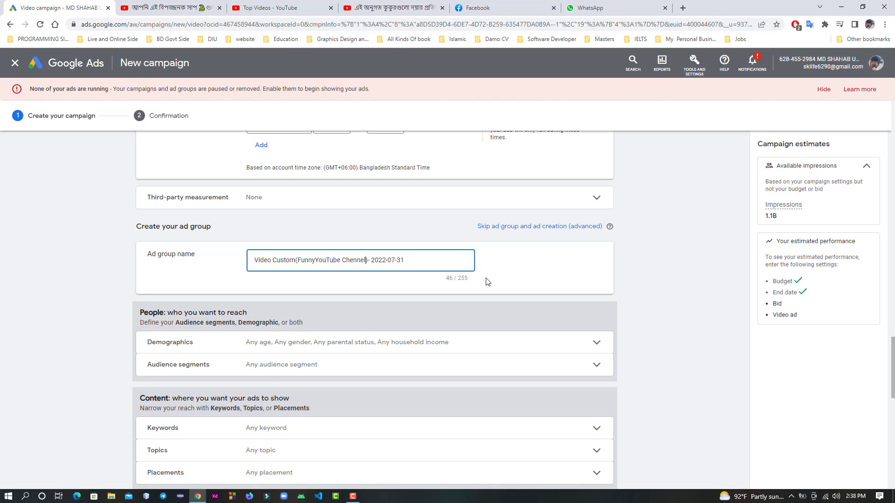
{"action": "left_click", "coordinate": [510, 284]}
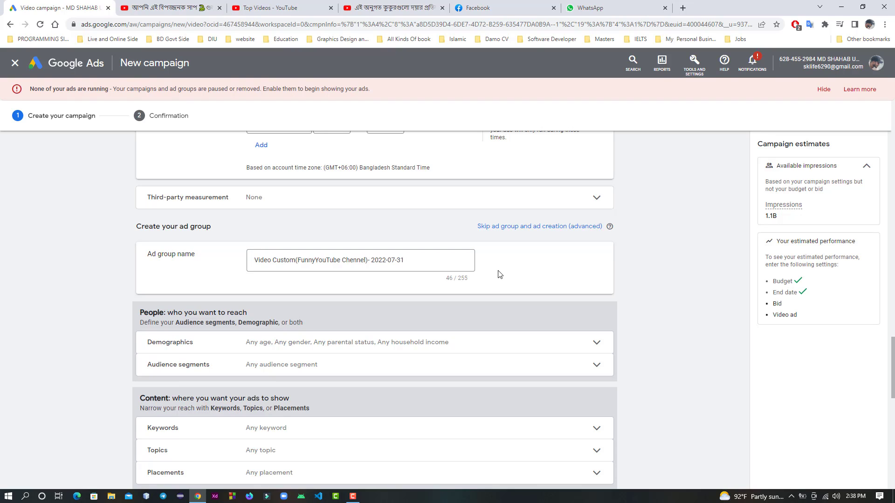
Step: Exclude the 55 - 64 and 65+ age groups from the ad group's demographic targeting
{"action": "scroll", "coordinate": [498, 274], "scroll_direction": "down", "scroll_amount": 1}
{"action": "left_click", "coordinate": [487, 300]}
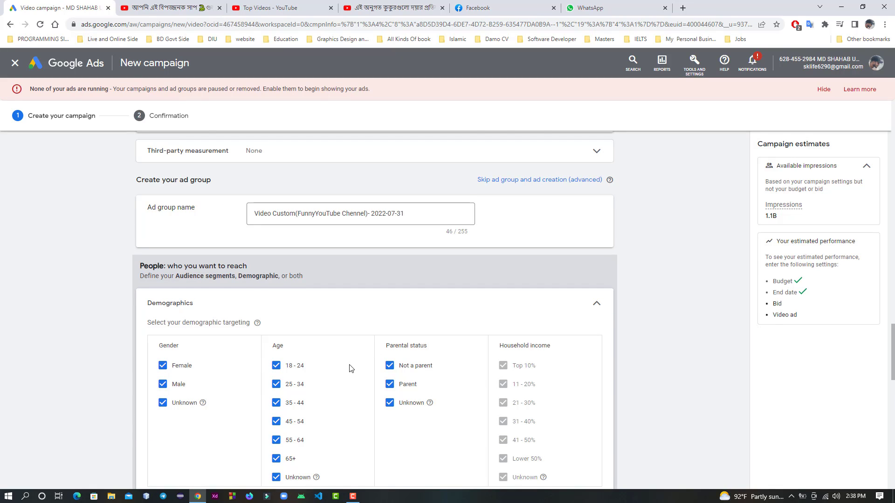
{"action": "scroll", "coordinate": [351, 369], "scroll_direction": "down", "scroll_amount": 2}
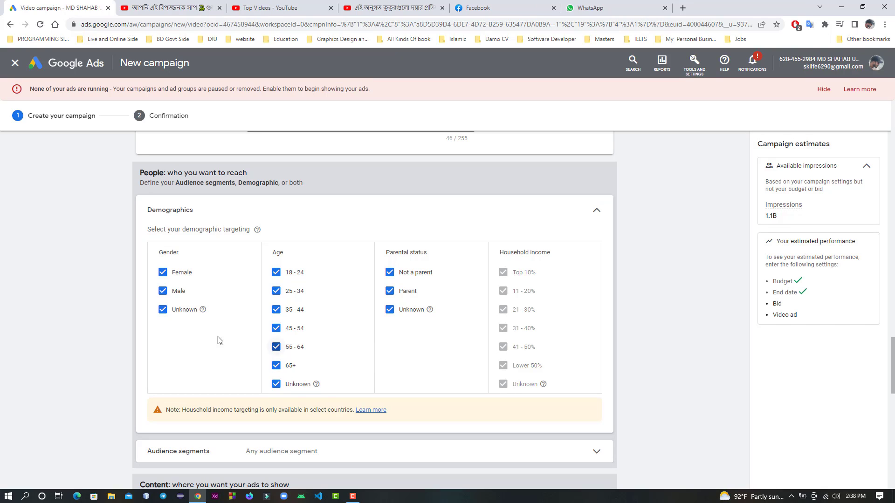
{"action": "left_click", "coordinate": [292, 368]}
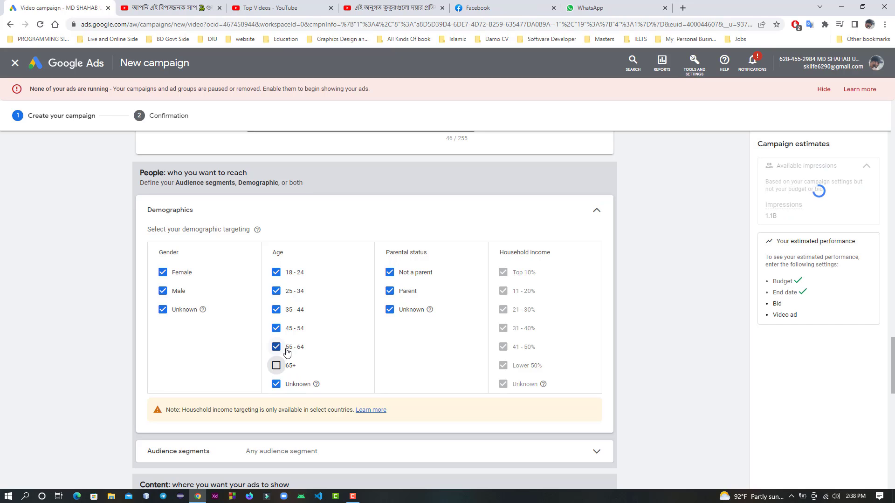
{"action": "left_click", "coordinate": [287, 350]}
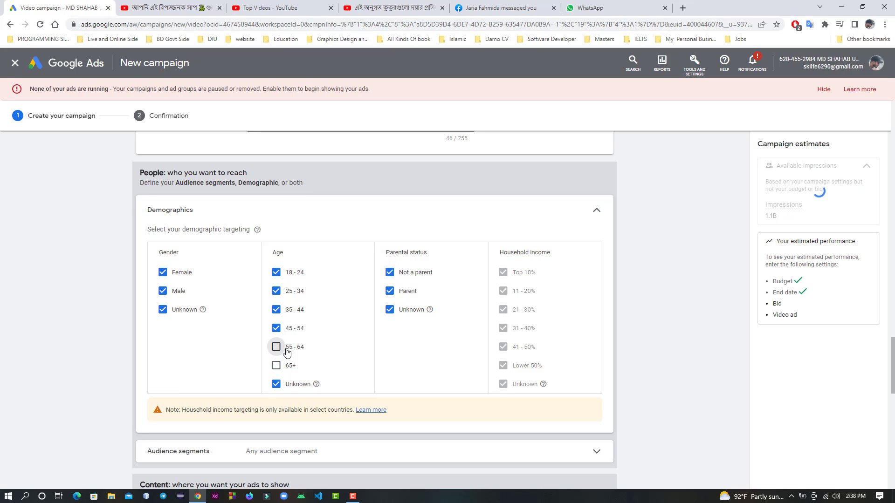
Step: Set the ad group's maximum CPV bid to $0.15
{"action": "scroll", "coordinate": [344, 329], "scroll_direction": "down", "scroll_amount": 5}
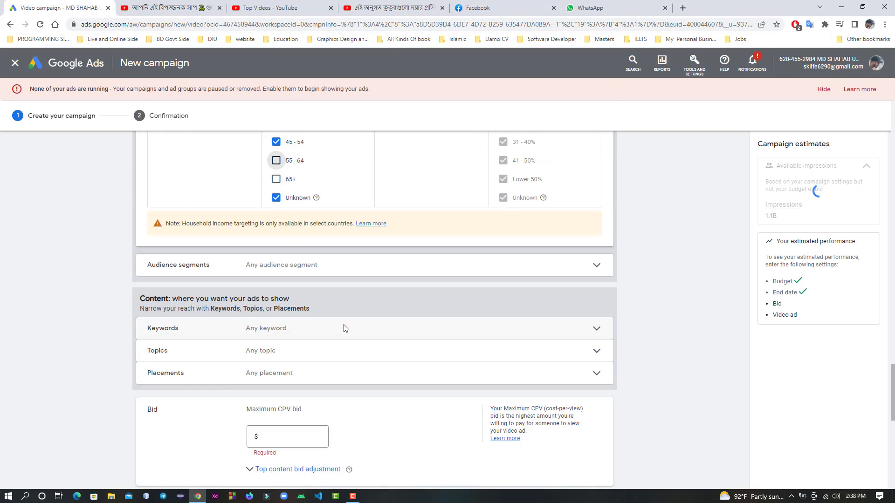
{"action": "left_click", "coordinate": [297, 345]}
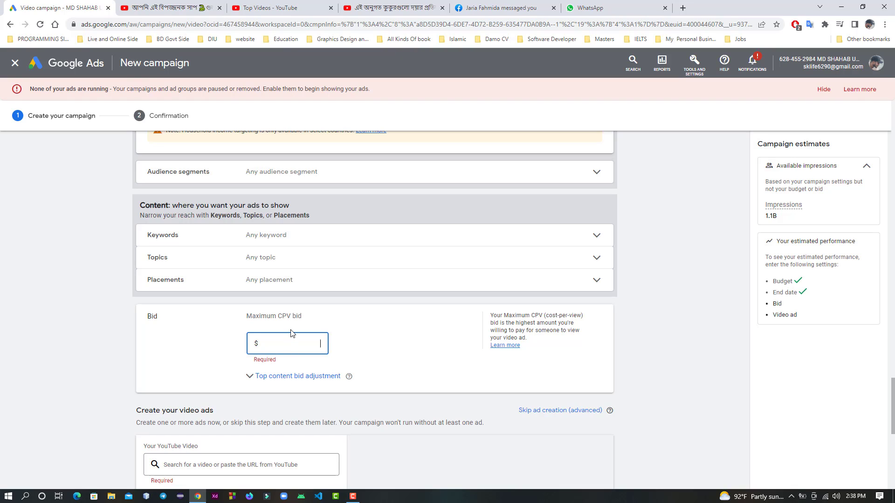
{"action": "type", "text": "0.00"}
{"action": "key", "text": "Left"}
{"action": "type", "text": "1"}
{"action": "key", "text": "BackSpace"}
{"action": "type", "text": "1"}
{"action": "key", "text": "BackSpace"}
{"action": "type", "text": "5"}
{"action": "left_click", "coordinate": [436, 349]}
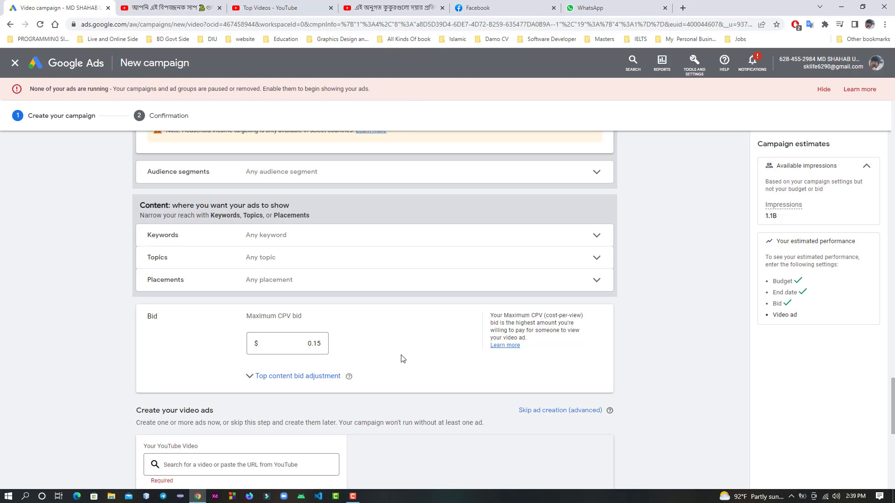
Step: Copy the address of the open Top Videos clip, youtube.com/watch?v=r2qwxddVRBk, from YouTube and use it as the campaign's ad video
{"action": "scroll", "coordinate": [403, 359], "scroll_direction": "down", "scroll_amount": 1}
{"action": "scroll", "coordinate": [331, 418], "scroll_direction": "down", "scroll_amount": 2}
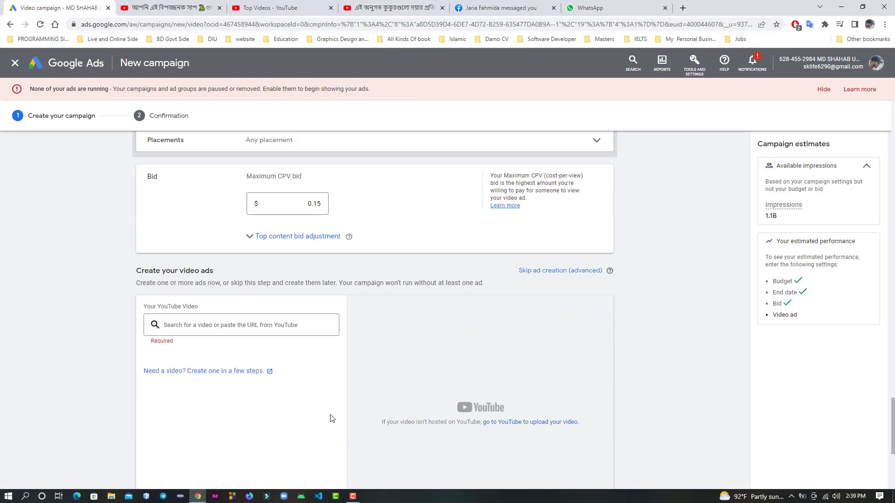
{"action": "left_click", "coordinate": [287, 328]}
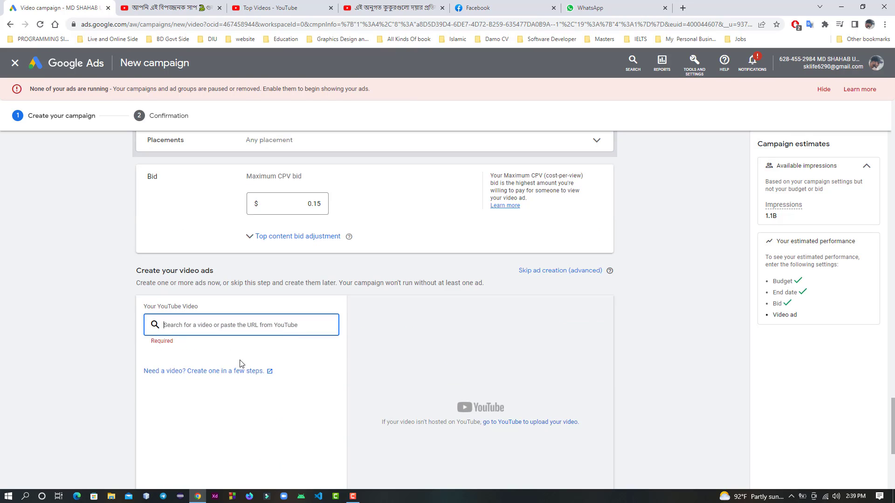
{"action": "left_click", "coordinate": [205, 7]}
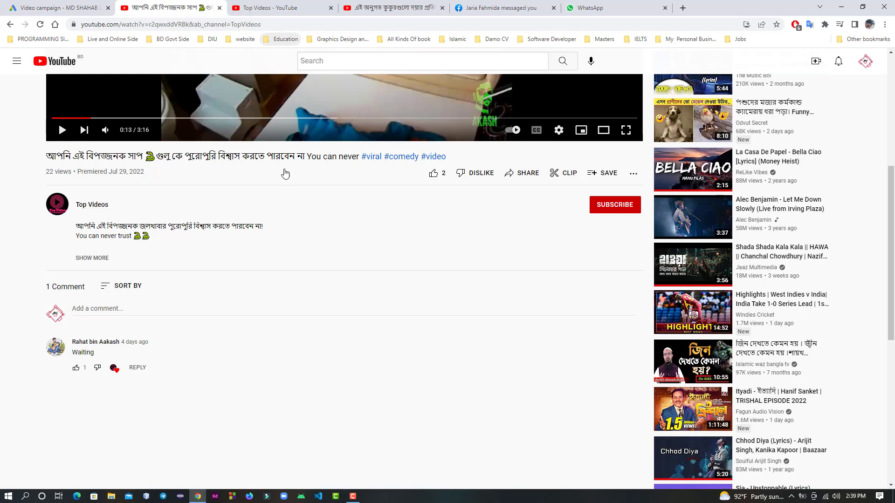
{"action": "scroll", "coordinate": [307, 302], "scroll_direction": "up", "scroll_amount": 3}
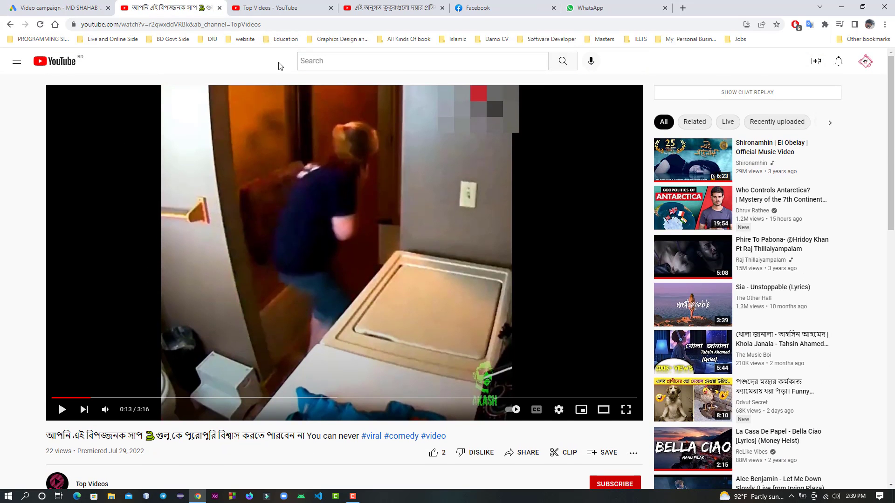
{"action": "left_click", "coordinate": [309, 25]}
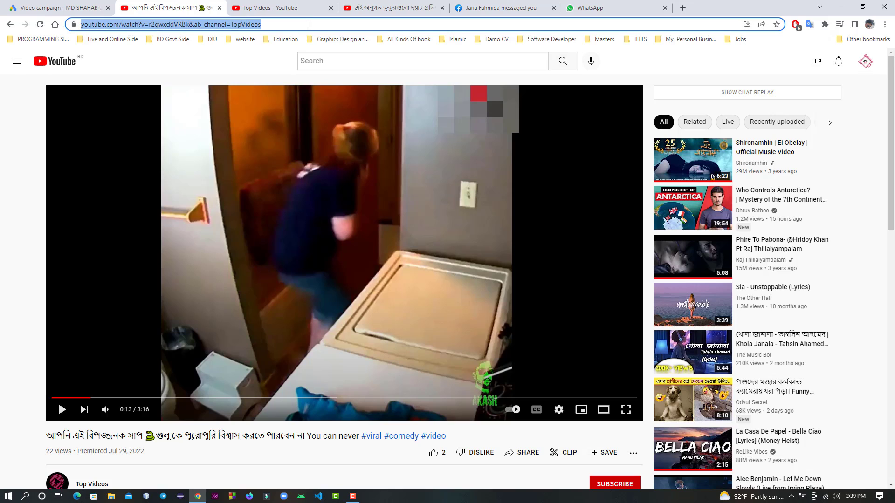
{"action": "left_click", "coordinate": [89, 4]}
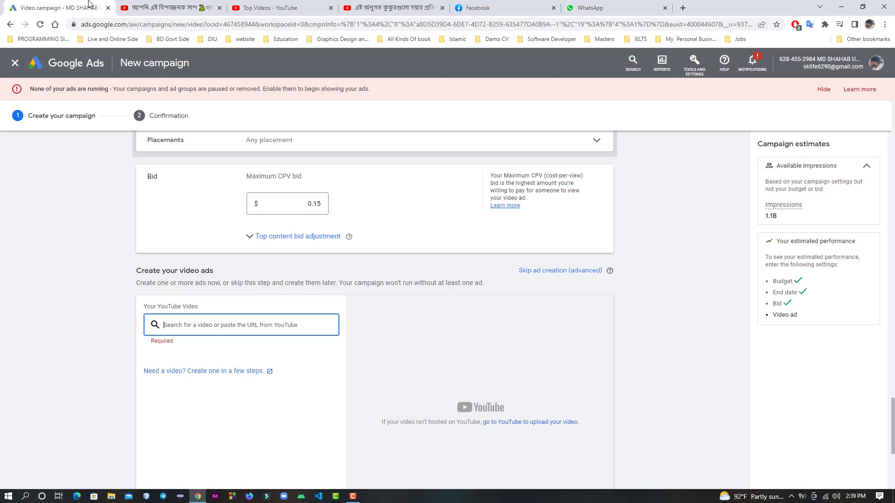
{"action": "type", "text": "https://www.youtube.com/watch?v=r2qwxddVRBk"}
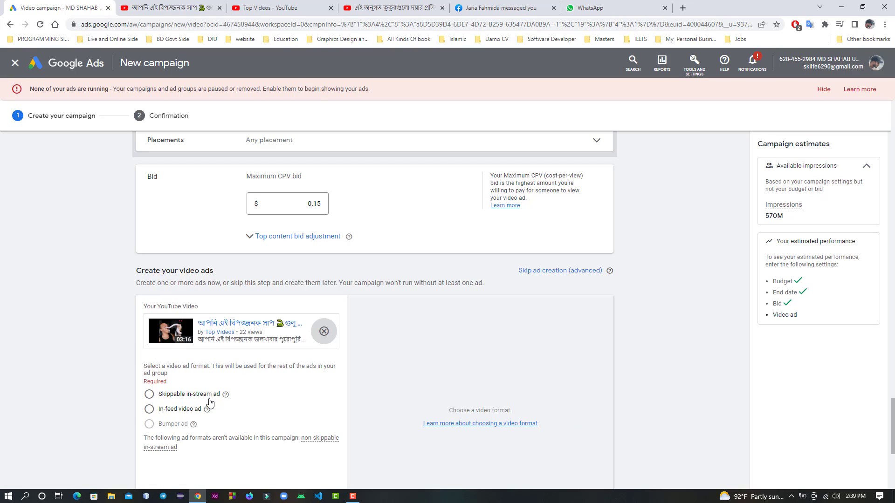
Step: Choose In-feed video ad as the format for the ad group's video ad and look over its preview and thumbnail options
{"action": "left_click", "coordinate": [182, 412]}
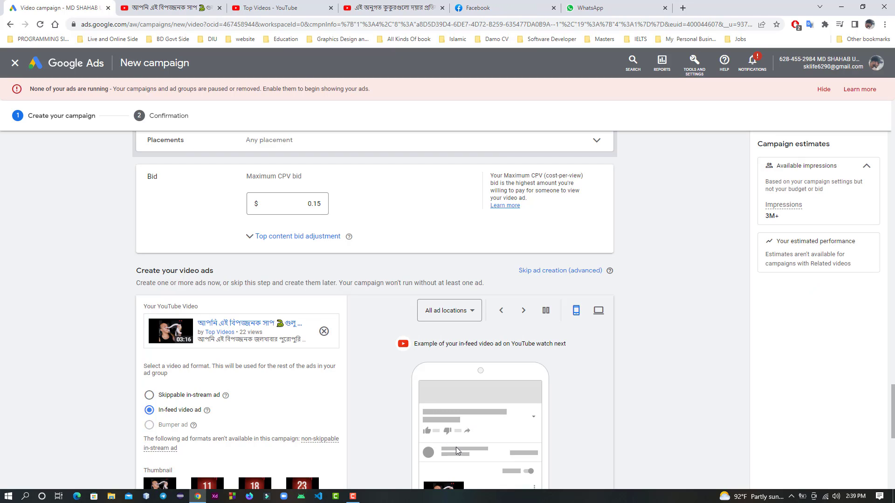
{"action": "scroll", "coordinate": [457, 448], "scroll_direction": "up", "scroll_amount": 1}
{"action": "scroll", "coordinate": [462, 441], "scroll_direction": "down", "scroll_amount": 2}
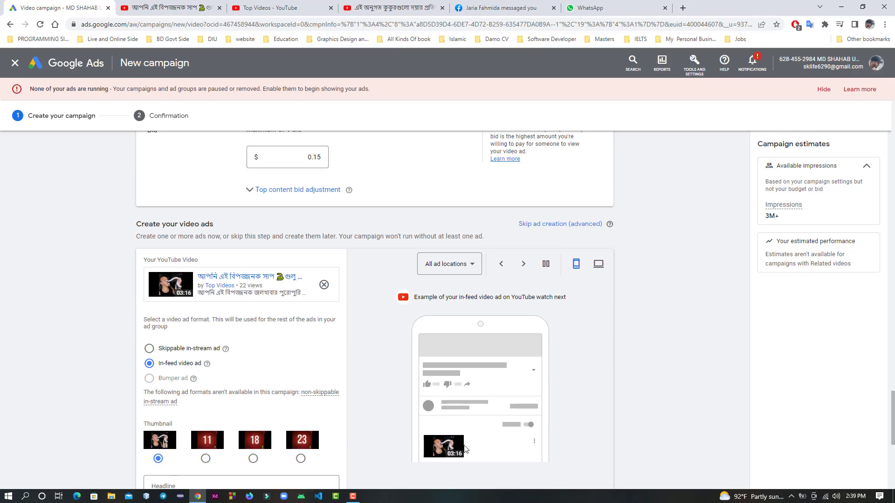
{"action": "scroll", "coordinate": [219, 420], "scroll_direction": "up", "scroll_amount": 2}
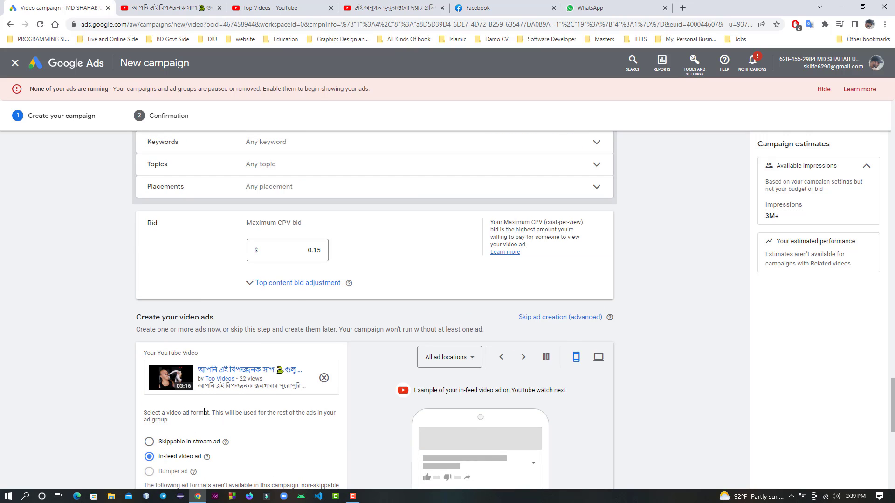
{"action": "scroll", "coordinate": [189, 429], "scroll_direction": "down", "scroll_amount": 2}
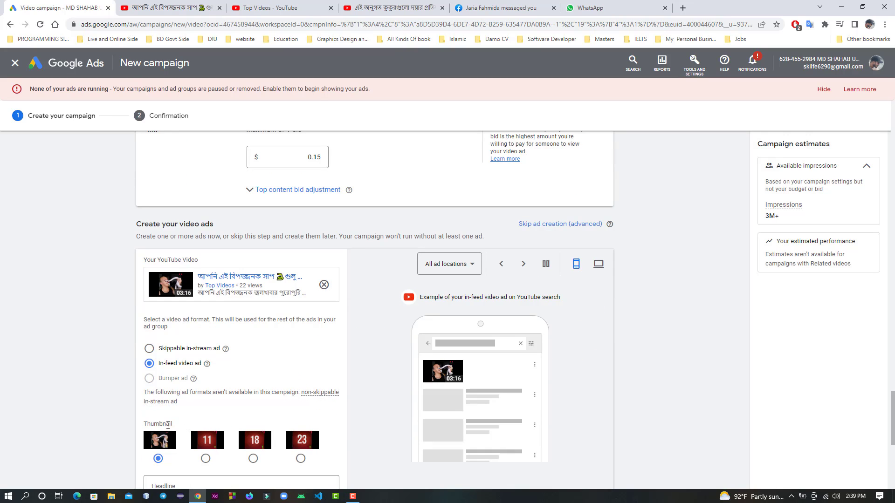
Step: Copy the opening words "আপনি এই বিপজ্জনক সাপ" from the YouTube video's title into the ad's headline
{"action": "scroll", "coordinate": [195, 423], "scroll_direction": "down", "scroll_amount": 1}
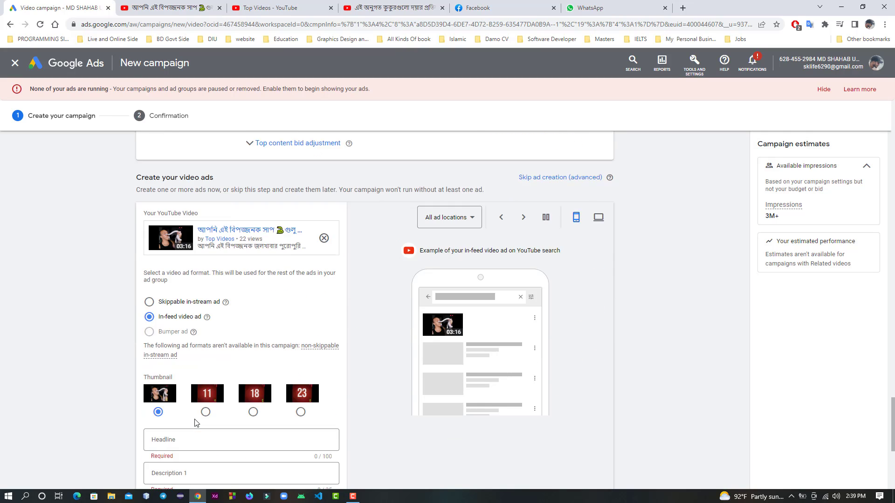
{"action": "left_click", "coordinate": [222, 441]}
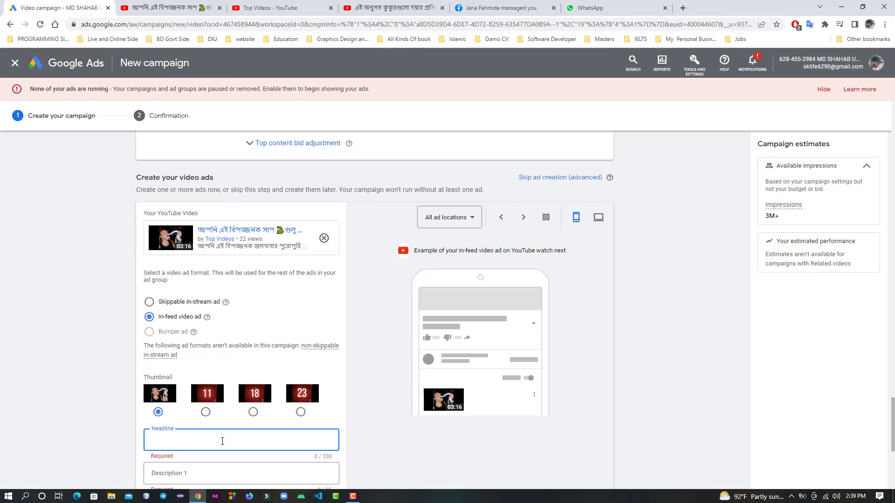
{"action": "left_click", "coordinate": [179, 5]}
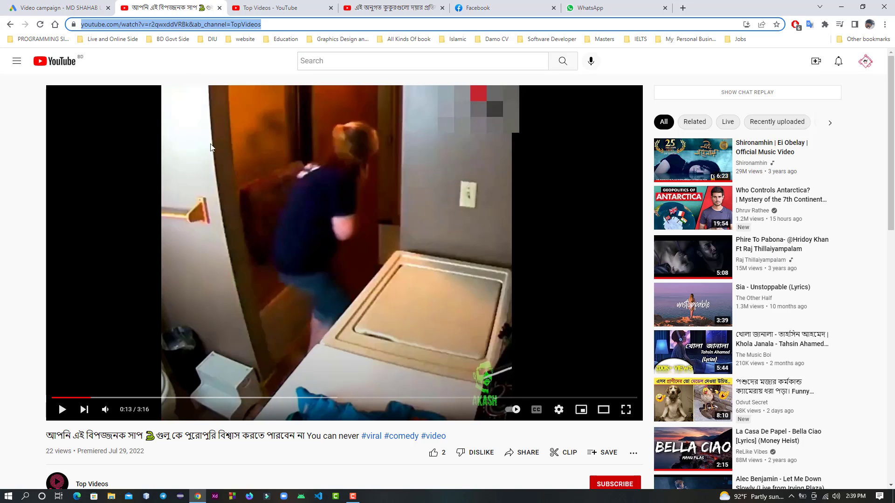
{"action": "scroll", "coordinate": [134, 381], "scroll_direction": "down", "scroll_amount": 1}
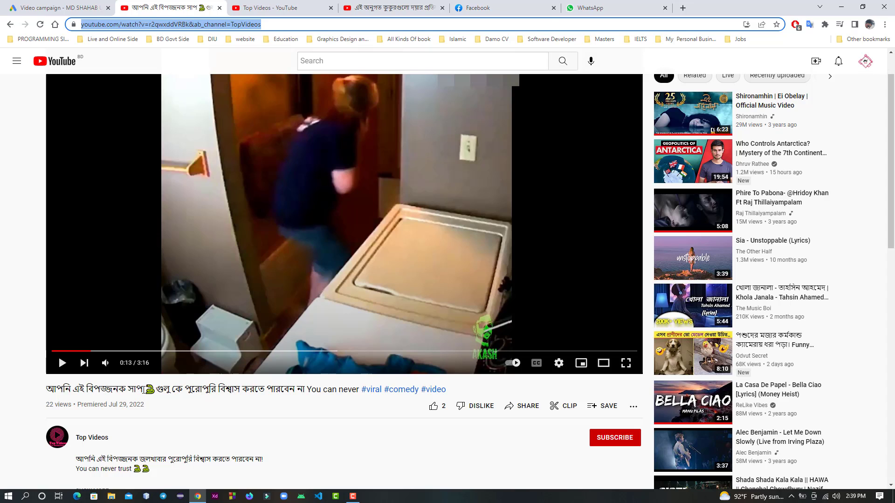
{"action": "left_click_drag", "start_coordinate": [142, 391], "coordinate": [130, 390]}
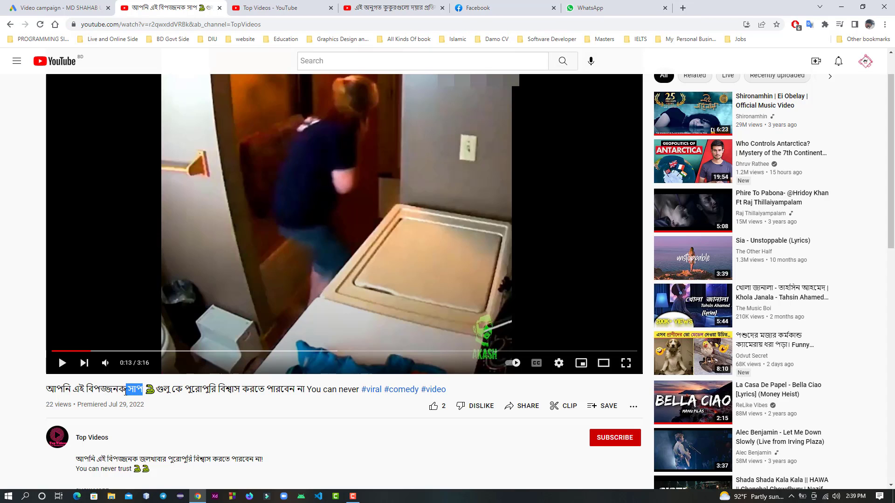
{"action": "left_click_drag", "start_coordinate": [126, 389], "coordinate": [48, 386]}
{"action": "key", "text": "ctrl+c"}
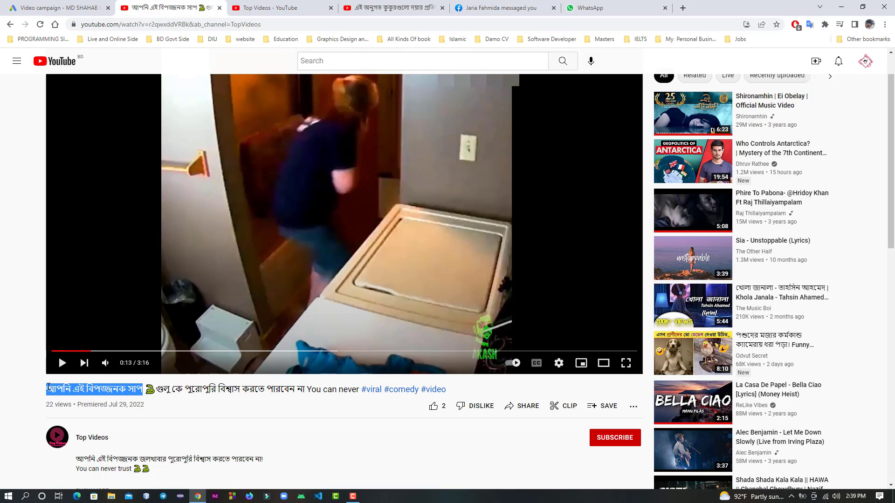
{"action": "left_click", "coordinate": [35, 9]}
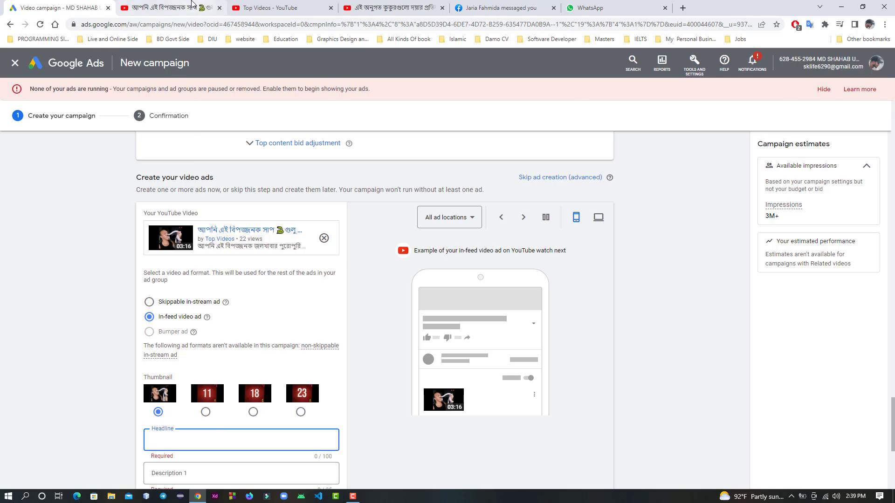
{"action": "left_click", "coordinate": [193, 8]}
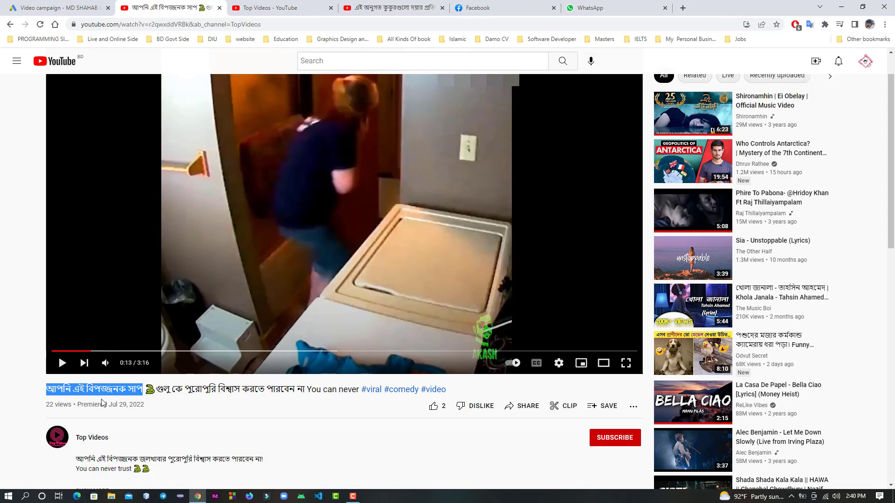
{"action": "left_click", "coordinate": [88, 389]}
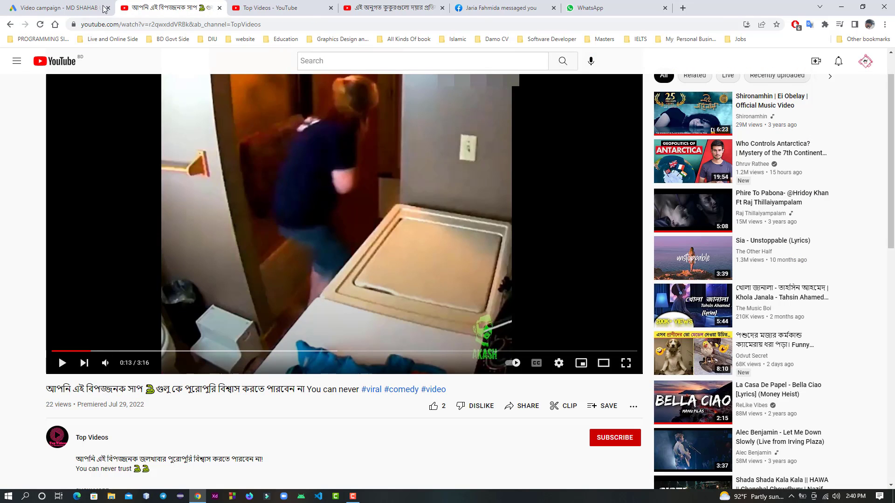
{"action": "left_click", "coordinate": [61, 8]}
{"action": "key", "text": "ctrl+v"}
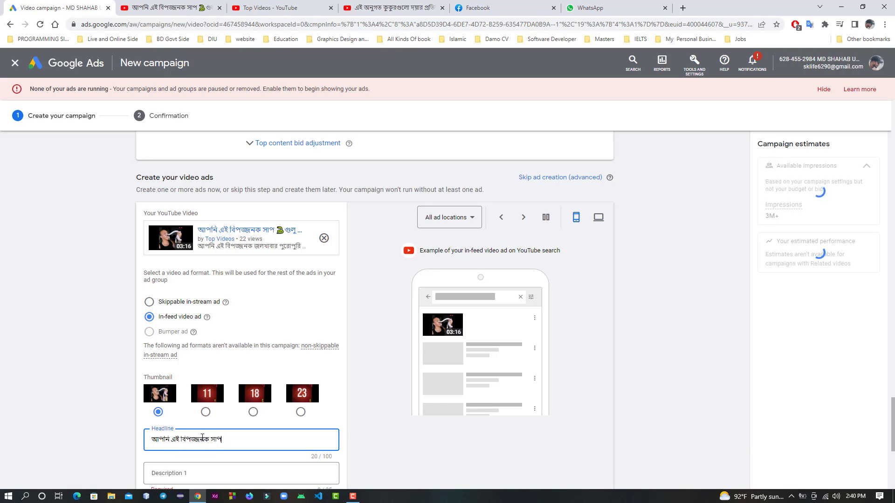
Step: Extend the headline with "গুলু কে পুরোপুরি বিশ্বাস করতে পারবেন না" copied from the video's title, and end it with a period
{"action": "scroll", "coordinate": [203, 441], "scroll_direction": "down", "scroll_amount": 1}
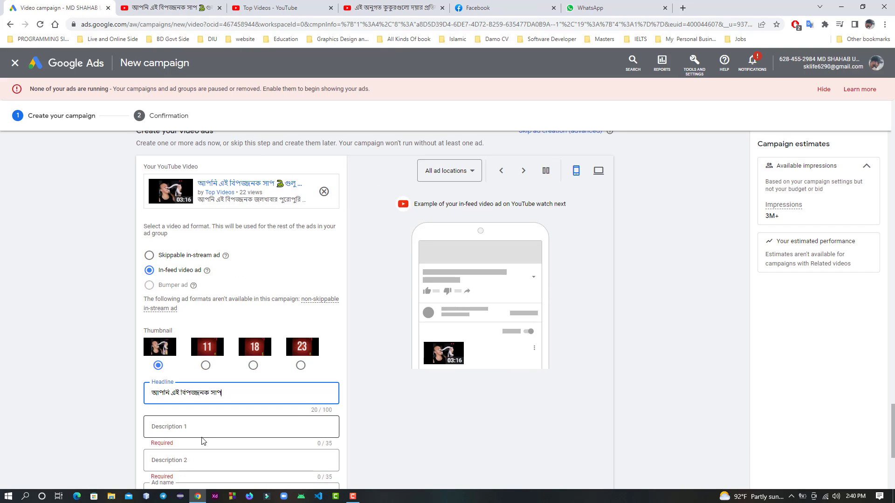
{"action": "left_click", "coordinate": [168, 8]}
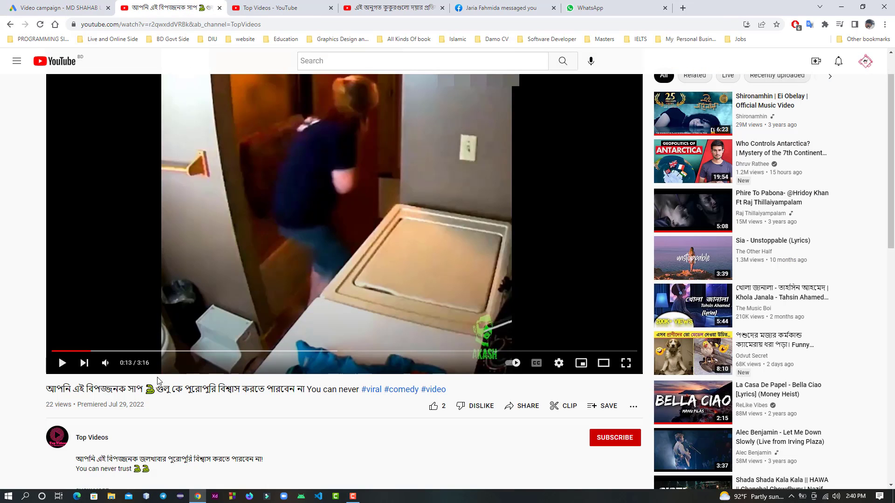
{"action": "left_click_drag", "start_coordinate": [158, 385], "coordinate": [307, 395]}
{"action": "key", "text": "ctrl+c"}
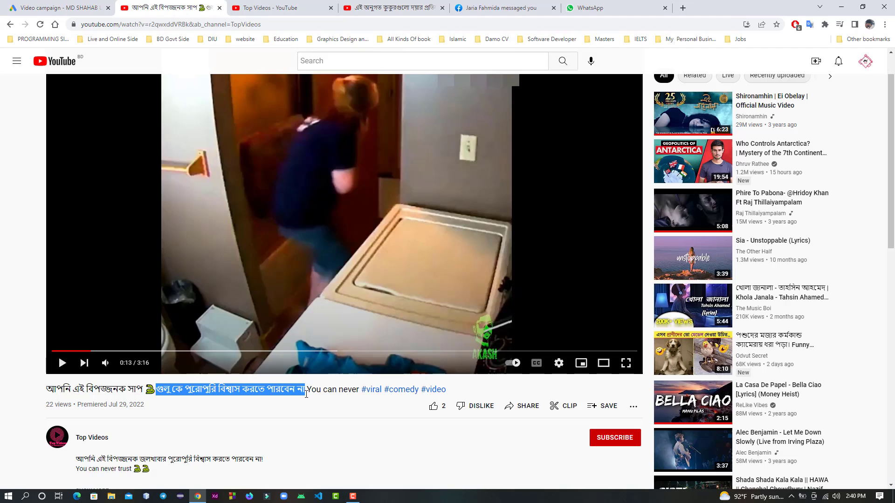
{"action": "left_click", "coordinate": [111, 6]}
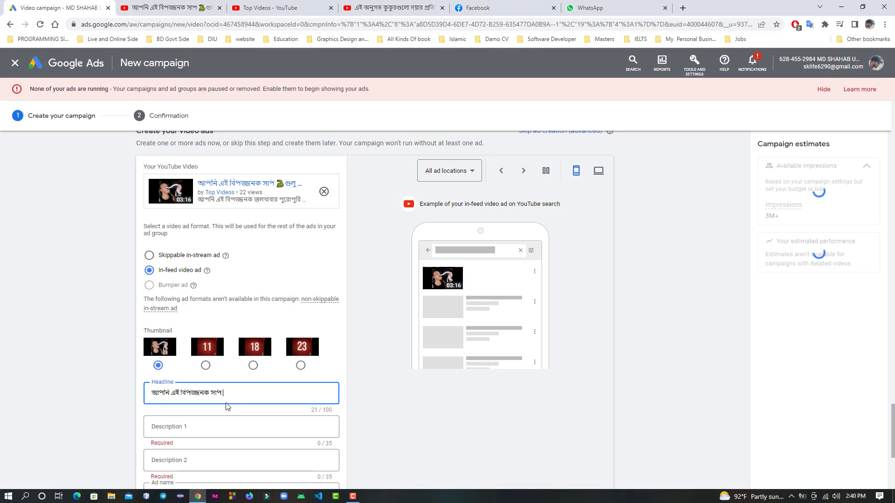
{"action": "key", "text": "ctrl+v"}
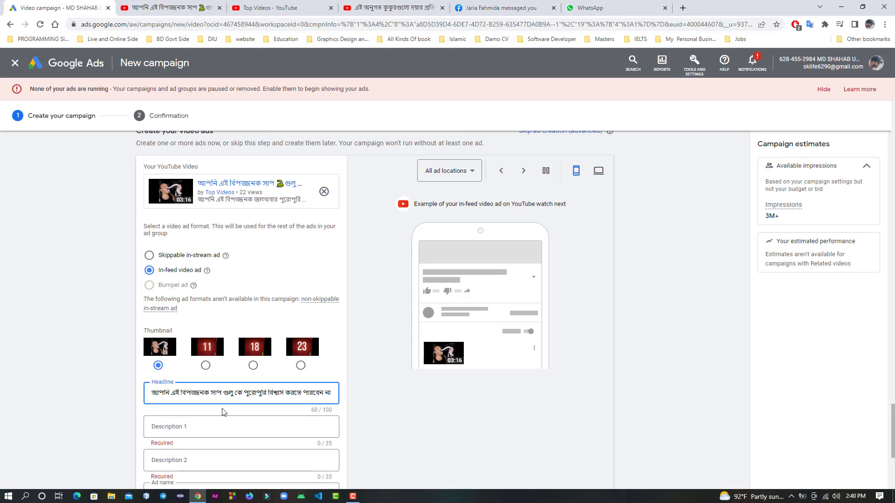
{"action": "type", "text": "."}
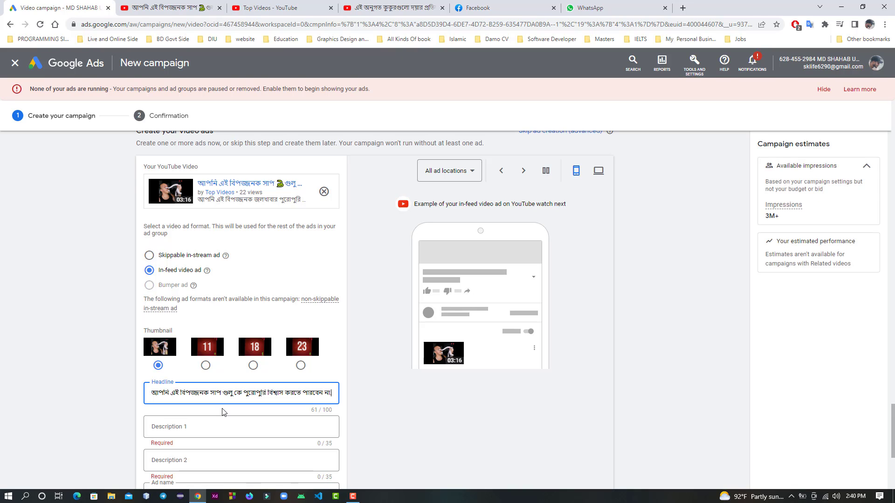
{"action": "key", "text": "BackSpace"}
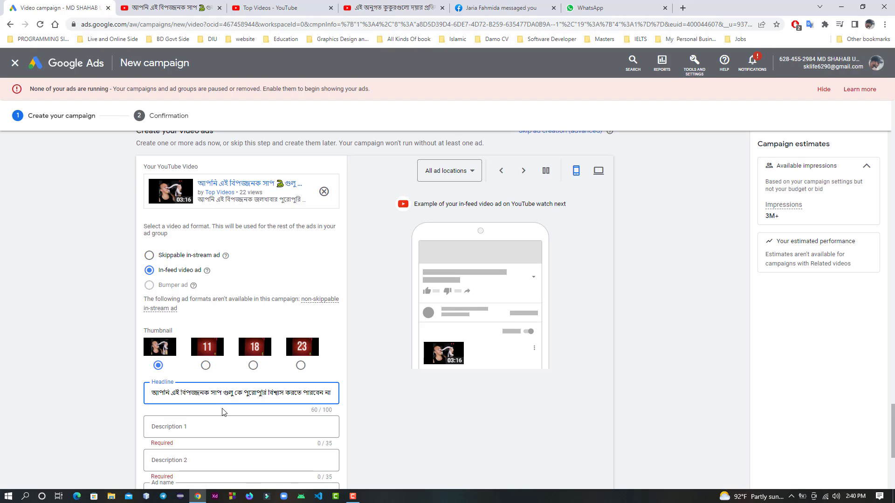
{"action": "type", "text": "."}
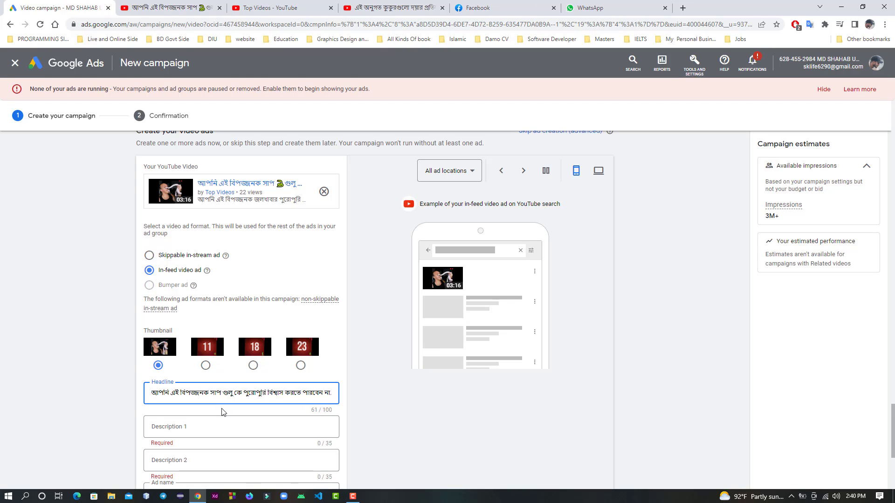
Step: Copy the first two lines of the YouTube video's description, through "You can never trust", into the ad's Description 1
{"action": "left_click", "coordinate": [219, 424]}
{"action": "scroll", "coordinate": [212, 426], "scroll_direction": "down", "scroll_amount": 1}
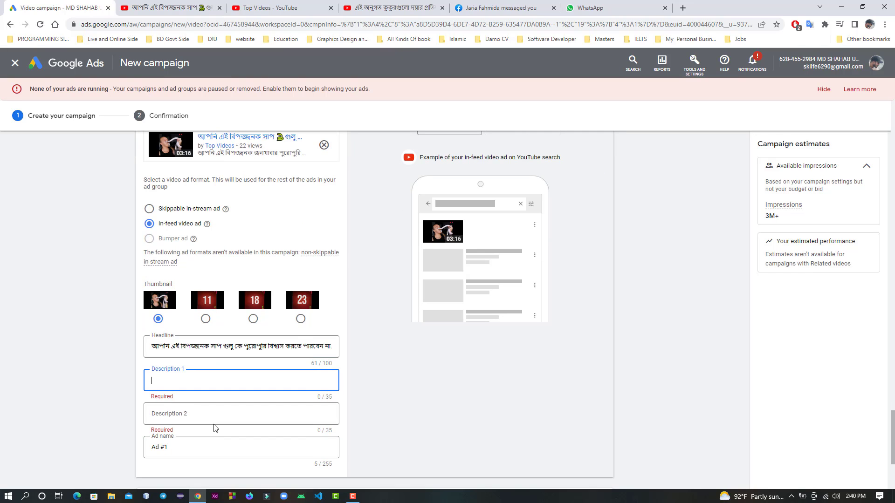
{"action": "key", "text": "ctrl+Tab"}
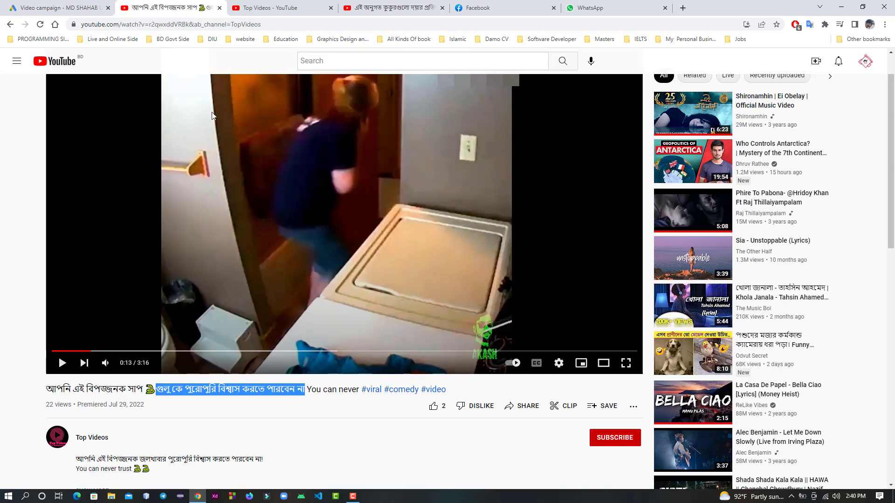
{"action": "scroll", "coordinate": [114, 332], "scroll_direction": "down", "scroll_amount": 5}
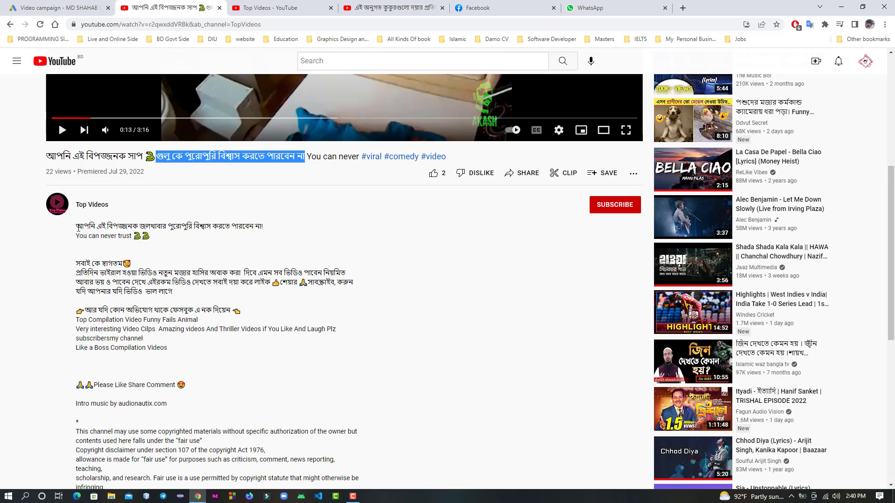
{"action": "left_click_drag", "start_coordinate": [77, 228], "coordinate": [160, 239]}
{"action": "key", "text": "ctrl+c"}
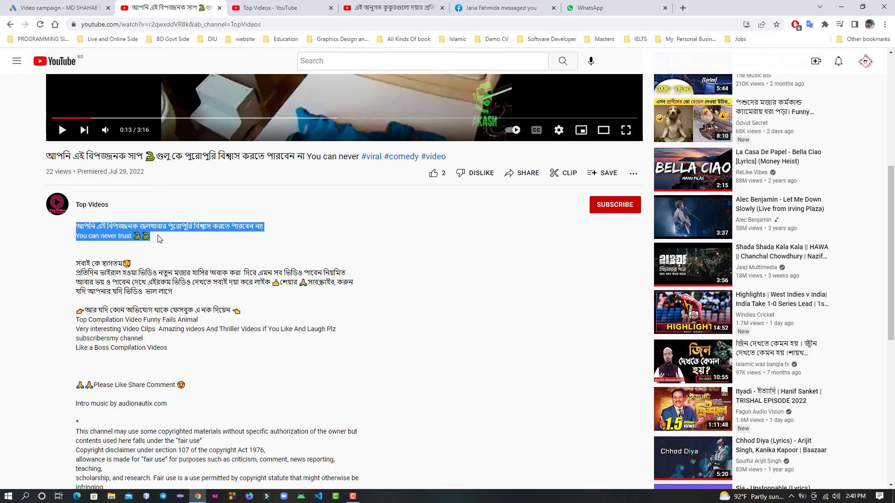
{"action": "left_click", "coordinate": [56, 7]}
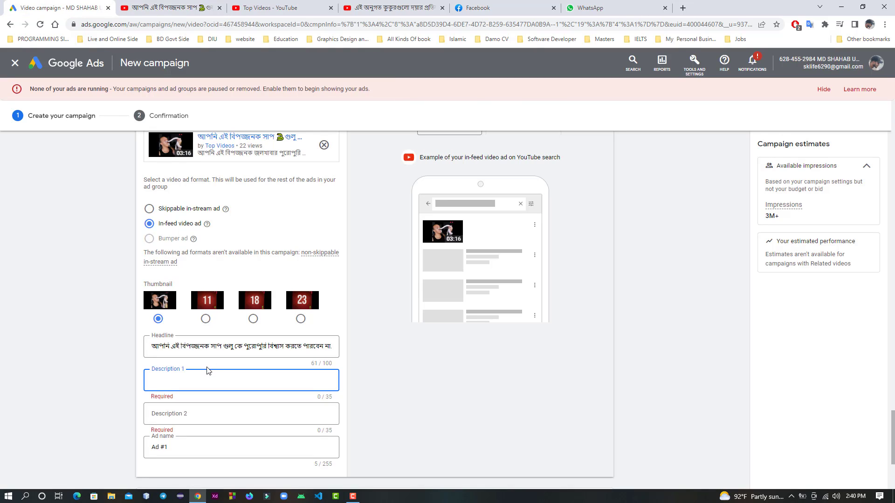
{"action": "key", "text": "ctrl+v"}
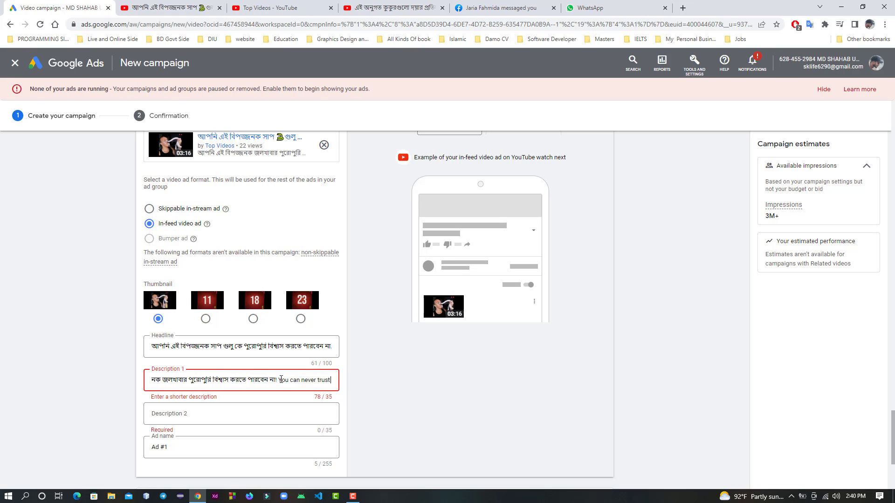
Step: Shorten the ad's Description 1 to "You can never trust" and fill Description 2 with "Funny Fails Animal" copied from the YouTube video's description
{"action": "left_click_drag", "start_coordinate": [281, 380], "coordinate": [115, 382]}
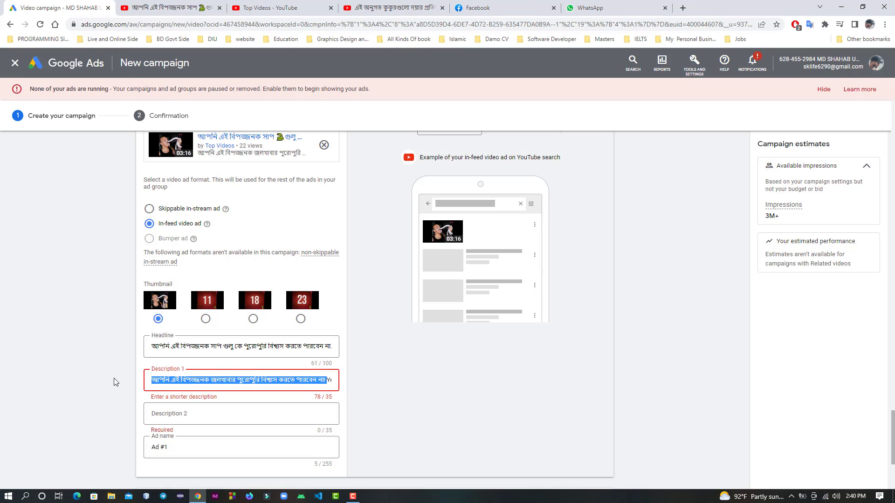
{"action": "key", "text": "BackSpace"}
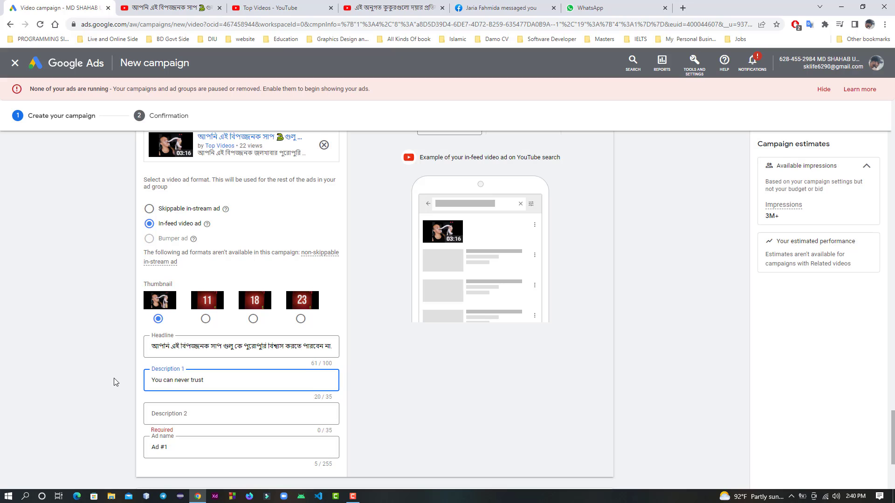
{"action": "left_click", "coordinate": [232, 413]}
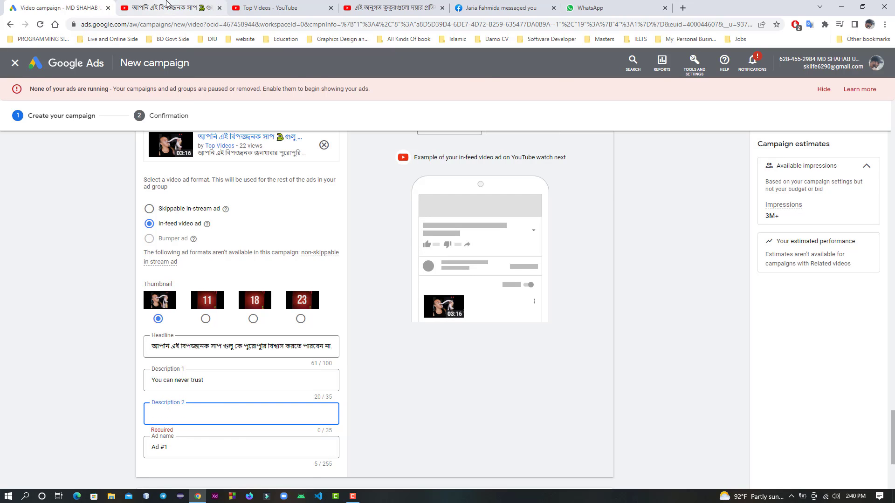
{"action": "left_click", "coordinate": [167, 6]}
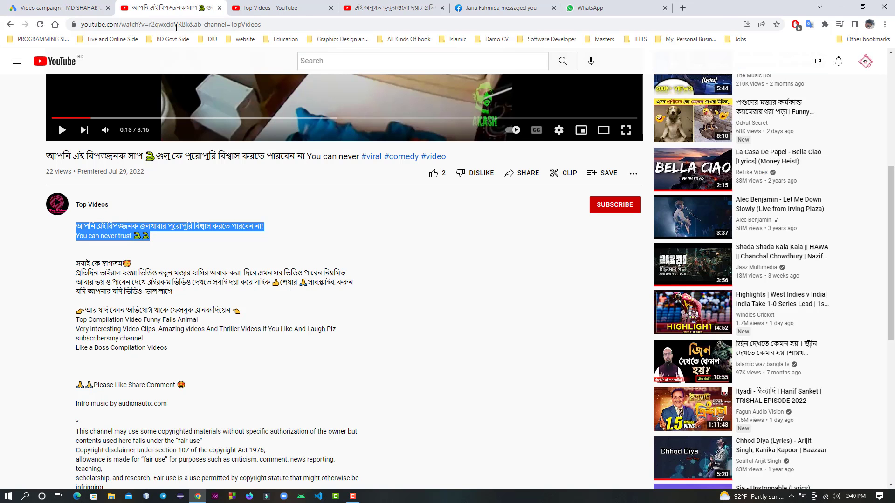
{"action": "left_click", "coordinate": [289, 354]}
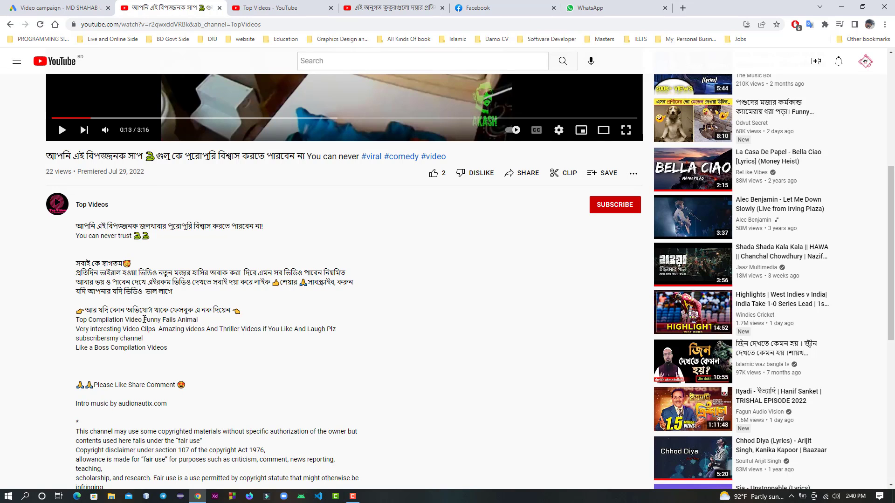
{"action": "left_click_drag", "start_coordinate": [145, 320], "coordinate": [248, 321]}
{"action": "key", "text": "ctrl+c"}
{"action": "left_click", "coordinate": [25, 5]}
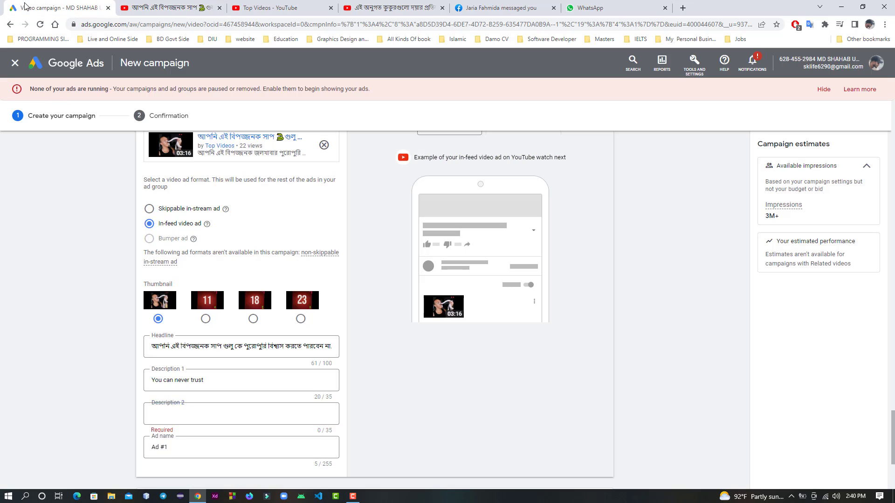
{"action": "left_click", "coordinate": [175, 409]}
{"action": "key", "text": "ctrl+v"}
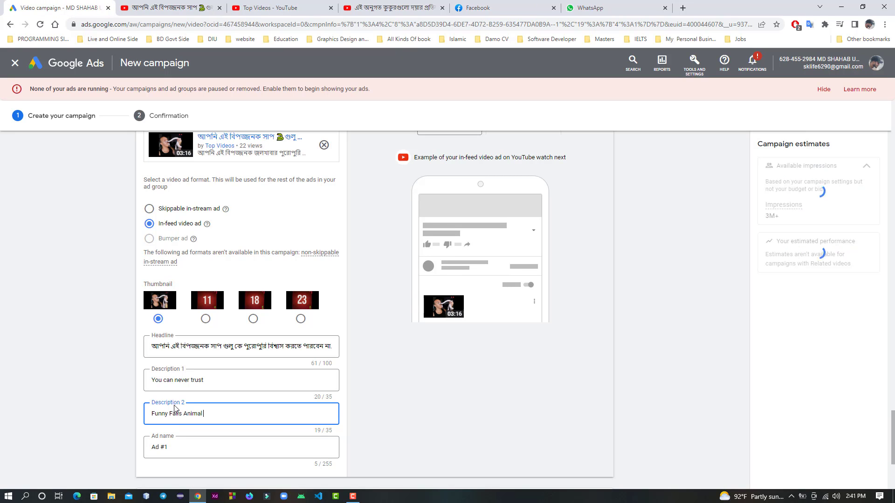
Step: Add the first line of the YouTube video's description to the end of the ad name, after "#1"
{"action": "left_click", "coordinate": [247, 452]}
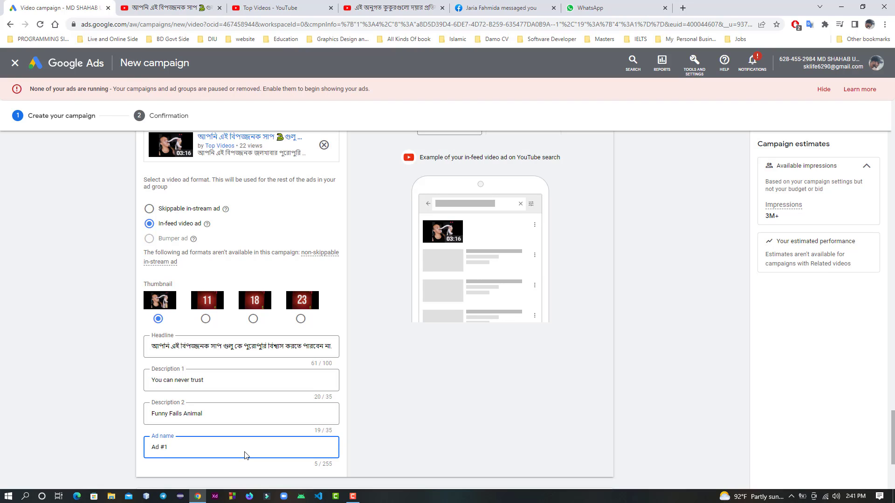
{"action": "left_click", "coordinate": [179, 11]}
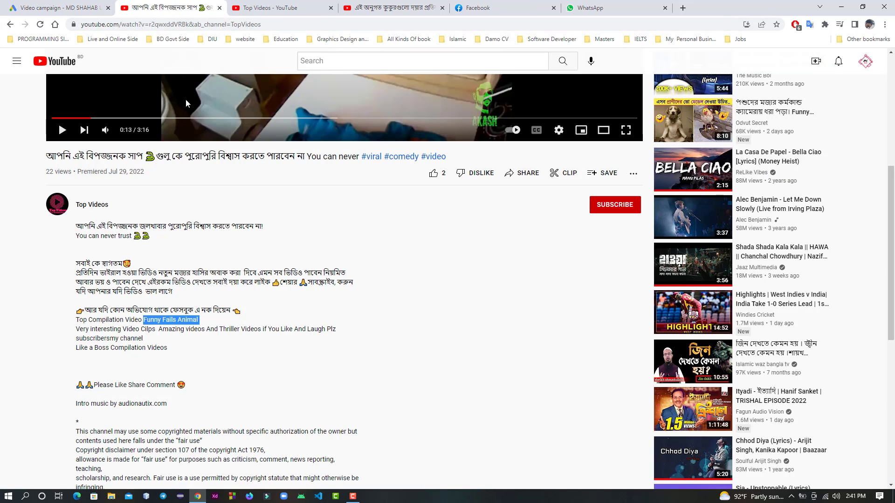
{"action": "left_click_drag", "start_coordinate": [264, 228], "coordinate": [72, 223]}
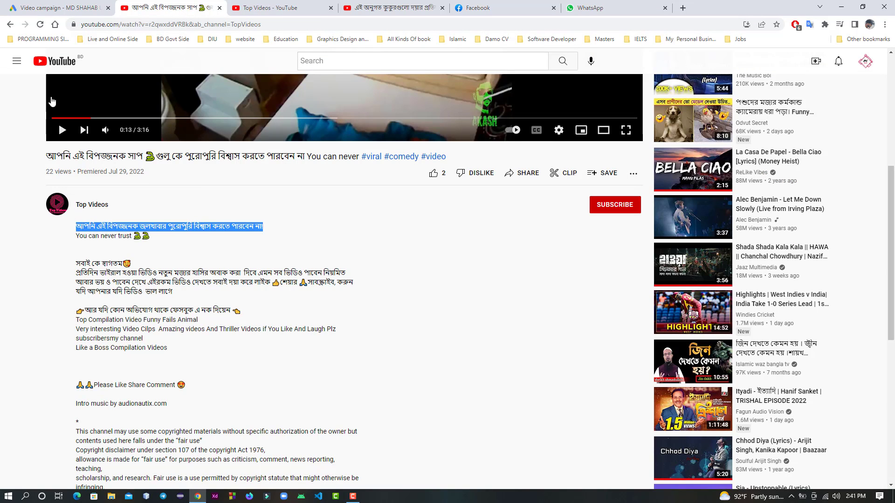
{"action": "left_click", "coordinate": [56, 8]}
{"action": "key", "text": "ctrl+v"}
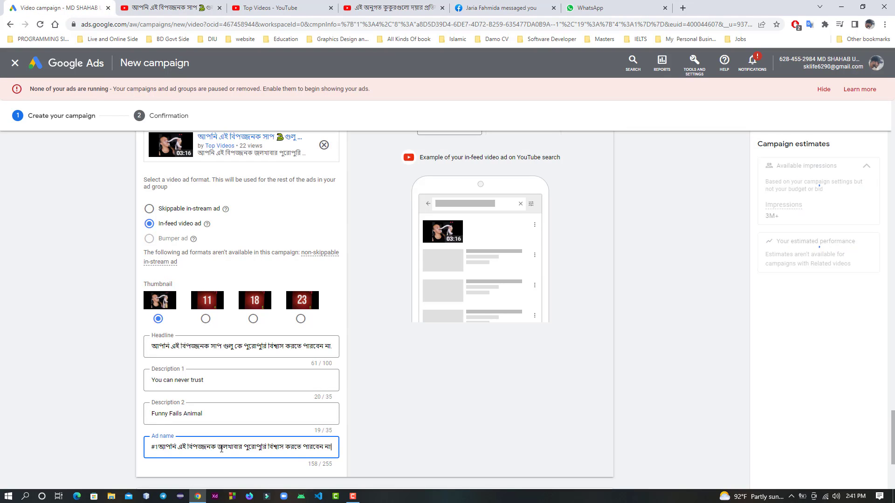
Step: Review the in-feed ad's preview, thumbnail, headline, descriptions and ad name along with the maximum CPV bid
{"action": "scroll", "coordinate": [248, 441], "scroll_direction": "down", "scroll_amount": 1}
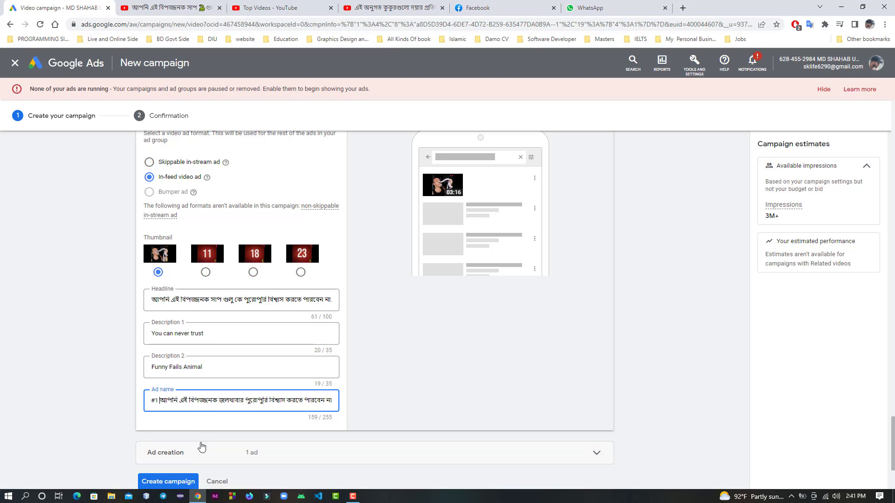
{"action": "scroll", "coordinate": [513, 327], "scroll_direction": "up", "scroll_amount": 1}
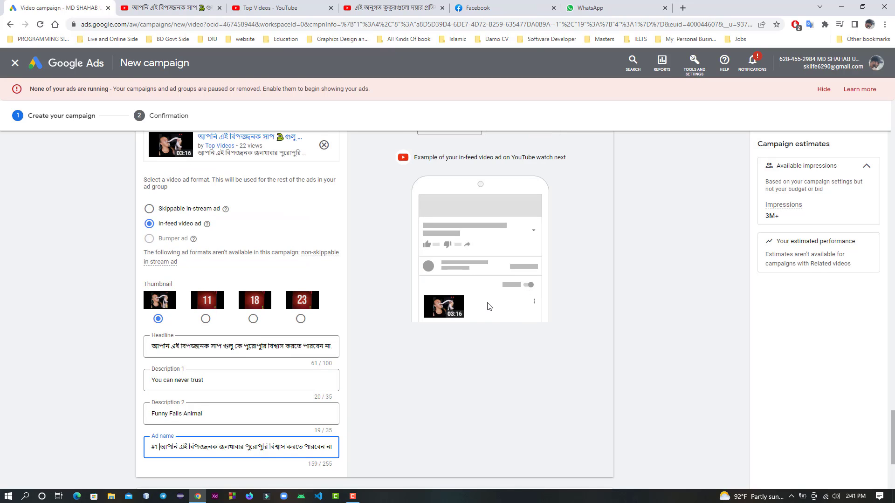
{"action": "scroll", "coordinate": [485, 303], "scroll_direction": "down", "scroll_amount": 4}
{"action": "scroll", "coordinate": [475, 297], "scroll_direction": "up", "scroll_amount": 4}
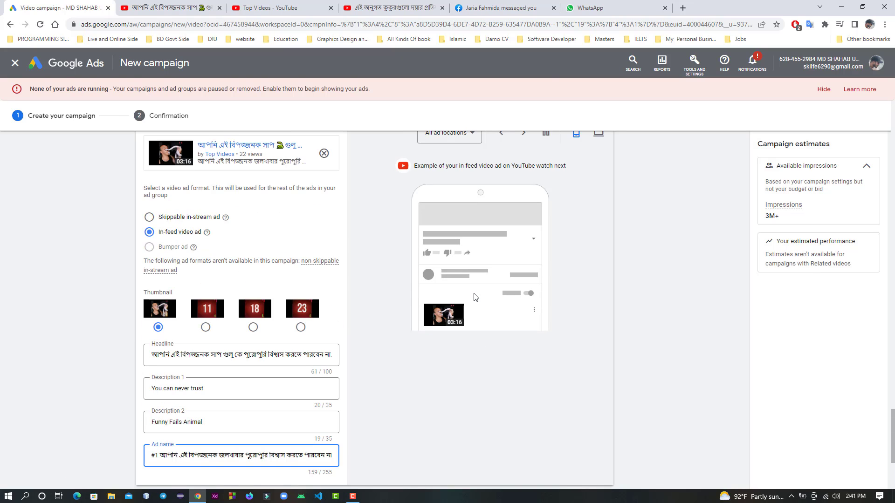
{"action": "scroll", "coordinate": [475, 297], "scroll_direction": "up", "scroll_amount": 3}
{"action": "scroll", "coordinate": [478, 308], "scroll_direction": "down", "scroll_amount": 3}
{"action": "scroll", "coordinate": [480, 332], "scroll_direction": "up", "scroll_amount": 3}
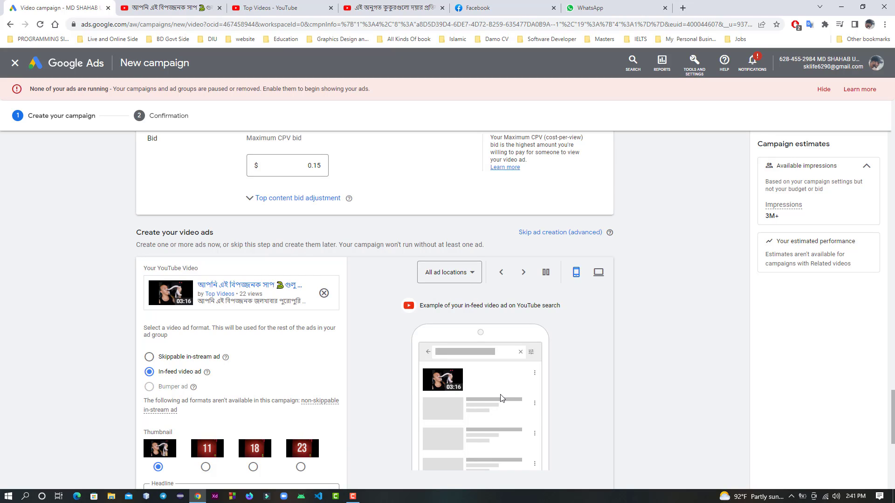
{"action": "scroll", "coordinate": [501, 399], "scroll_direction": "down", "scroll_amount": 2}
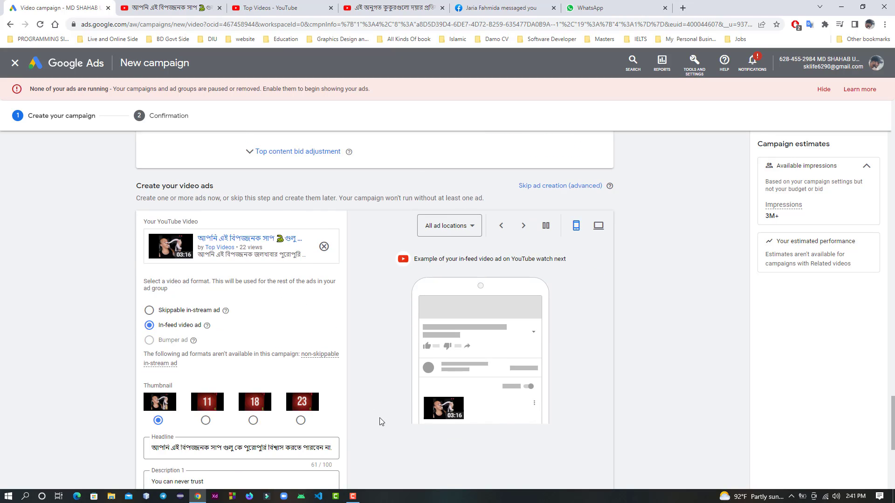
{"action": "scroll", "coordinate": [382, 423], "scroll_direction": "down", "scroll_amount": 1}
{"action": "scroll", "coordinate": [382, 424], "scroll_direction": "down", "scroll_amount": 1}
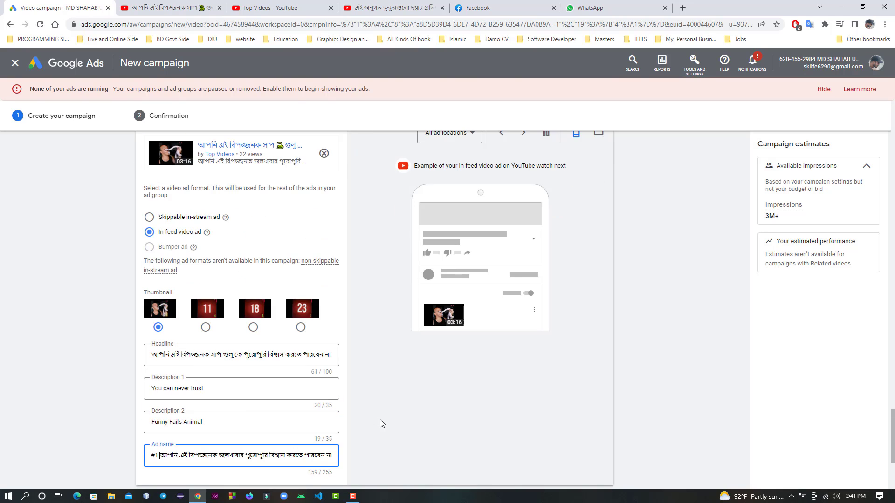
Step: Create the campaign, continue to its ad groups page and check the status options of the campaign
{"action": "scroll", "coordinate": [381, 424], "scroll_direction": "down", "scroll_amount": 1}
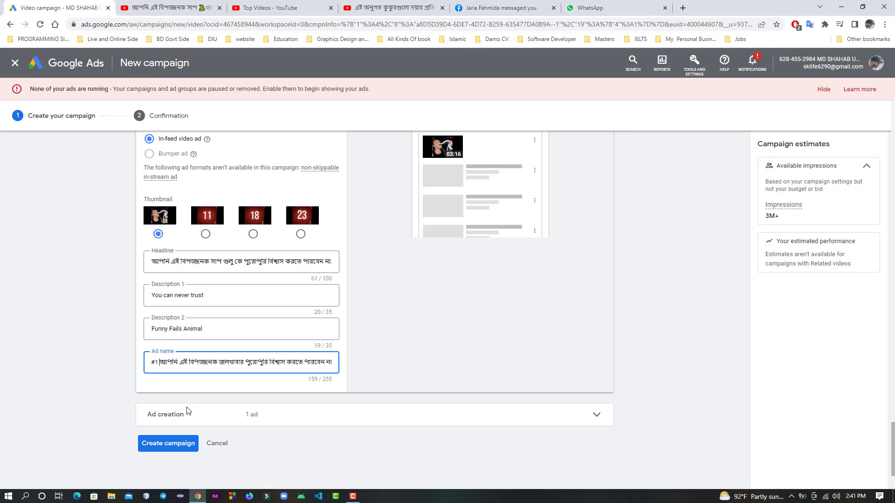
{"action": "left_click", "coordinate": [180, 447]}
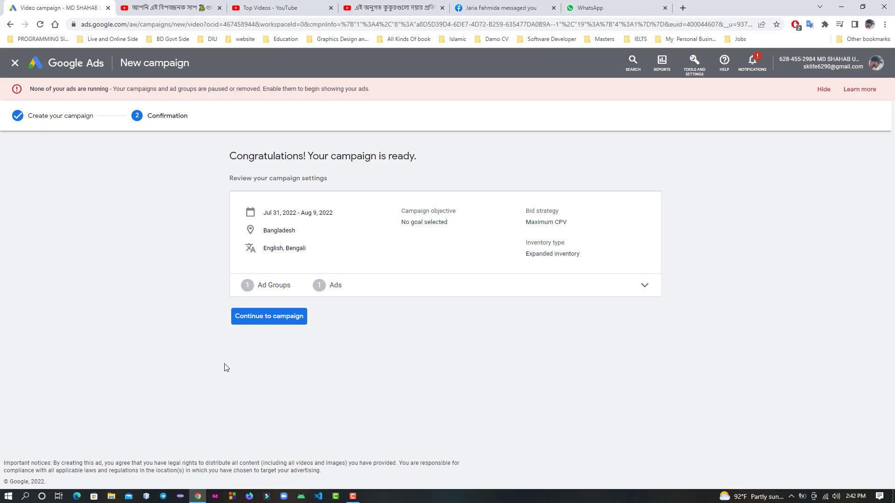
{"action": "left_click", "coordinate": [270, 318]}
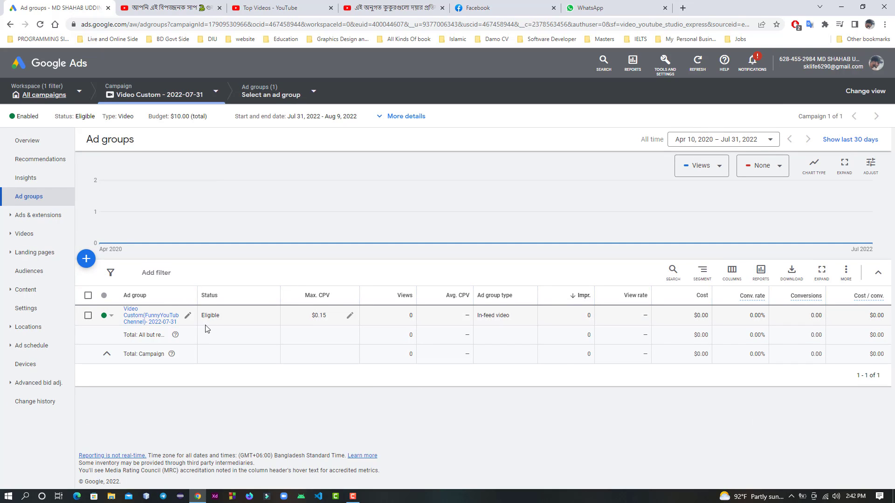
{"action": "left_click", "coordinate": [216, 313]}
{"action": "left_click", "coordinate": [31, 119]}
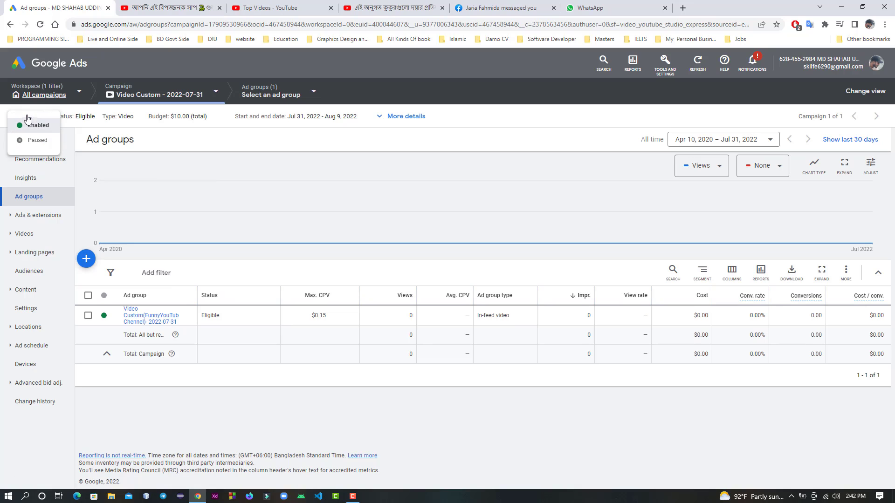
Step: Look over the performance overview of all campaigns and open the Video Custom - 2022-07-31 campaign to see its review status
{"action": "left_click", "coordinate": [45, 95]}
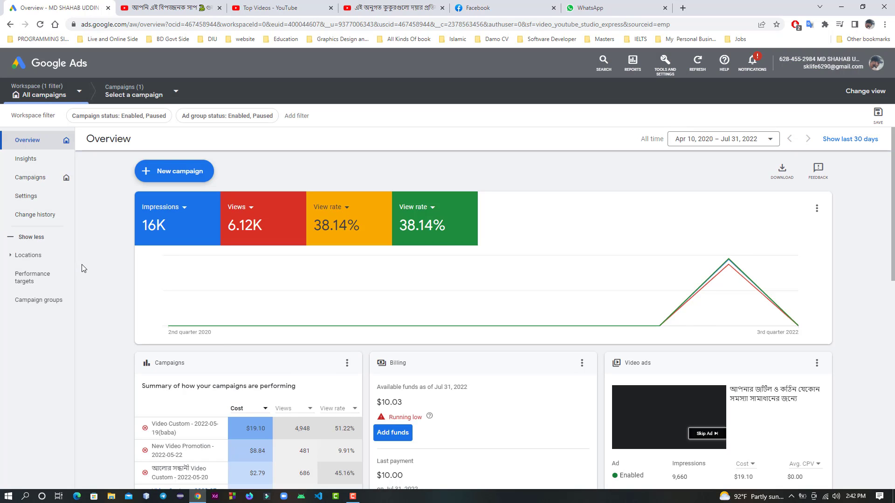
{"action": "scroll", "coordinate": [106, 303], "scroll_direction": "down", "scroll_amount": 2}
{"action": "scroll", "coordinate": [104, 300], "scroll_direction": "down", "scroll_amount": 4}
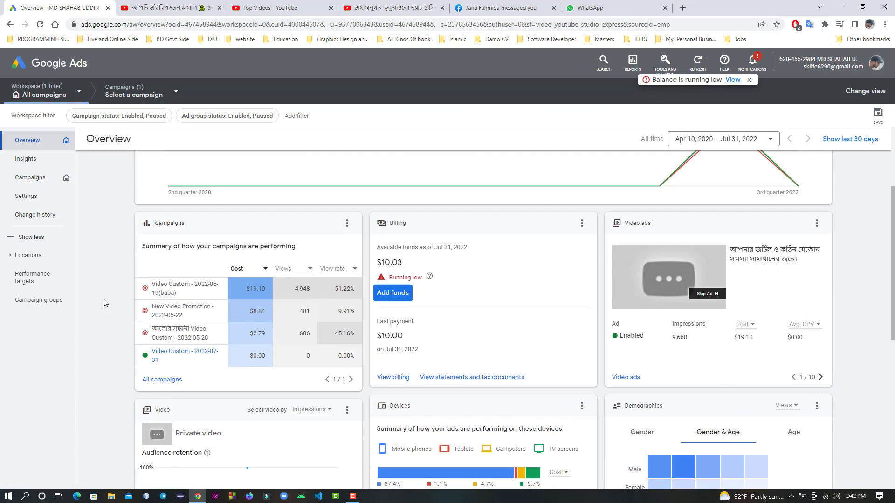
{"action": "scroll", "coordinate": [102, 299], "scroll_direction": "down", "scroll_amount": 2}
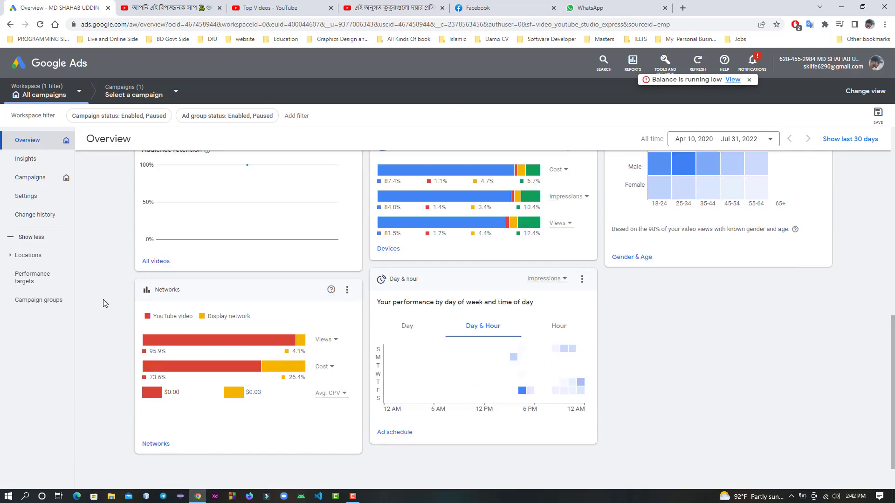
{"action": "scroll", "coordinate": [102, 299], "scroll_direction": "up", "scroll_amount": 6}
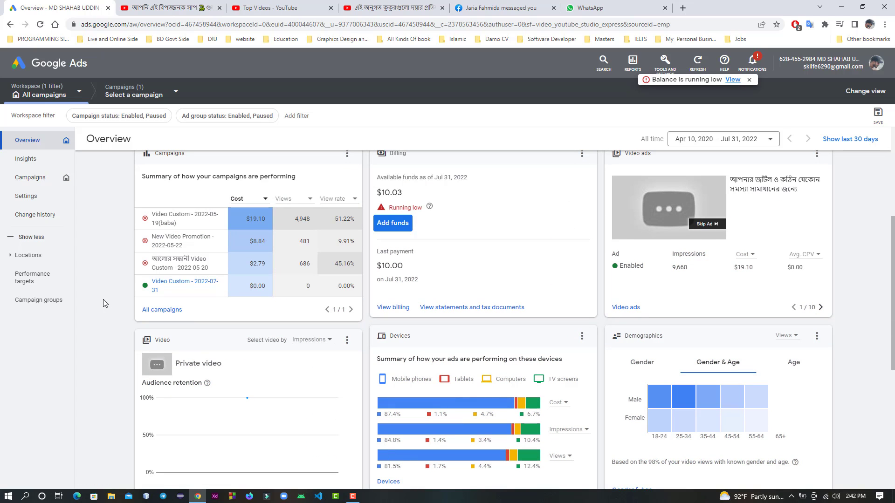
{"action": "left_click", "coordinate": [181, 285]}
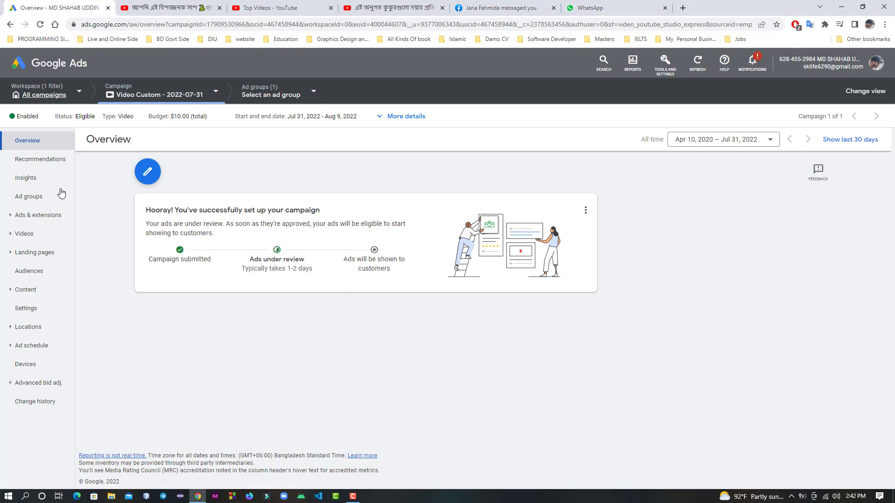
Step: Switch to the promoted video on YouTube to check its view count, and return to Google Ads
{"action": "left_click", "coordinate": [168, 8]}
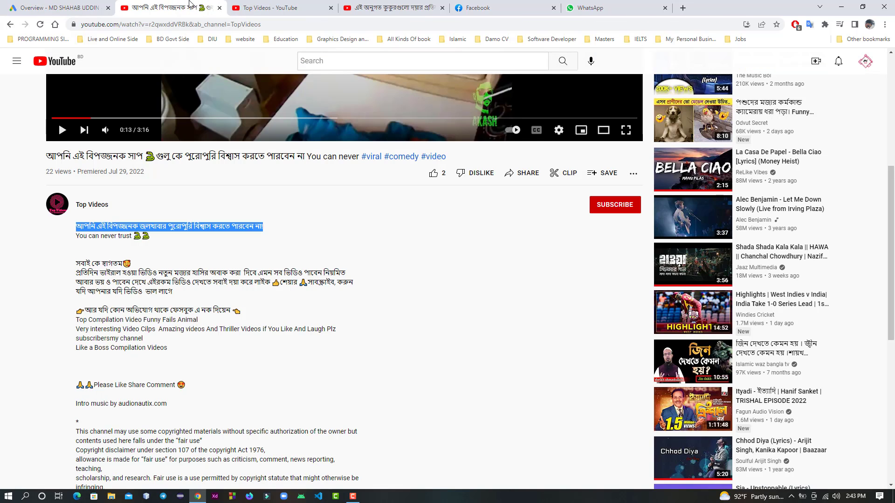
{"action": "scroll", "coordinate": [344, 254], "scroll_direction": "up", "scroll_amount": 1}
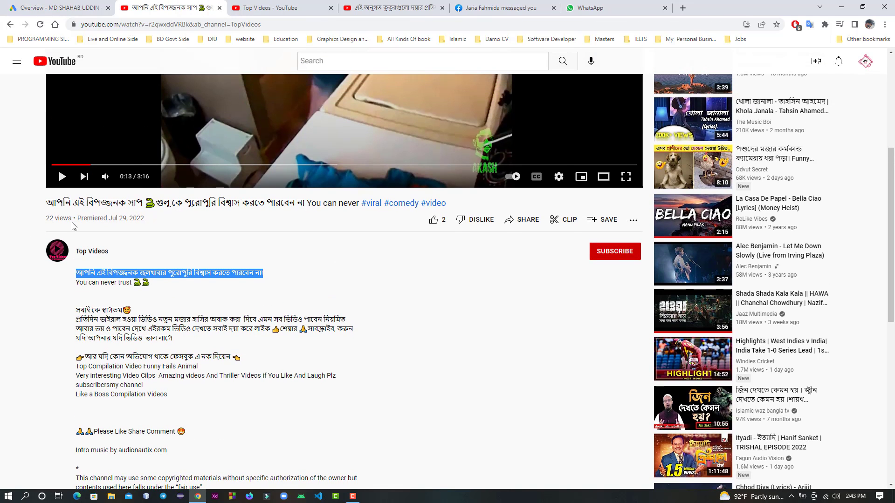
{"action": "left_click", "coordinate": [53, 218]}
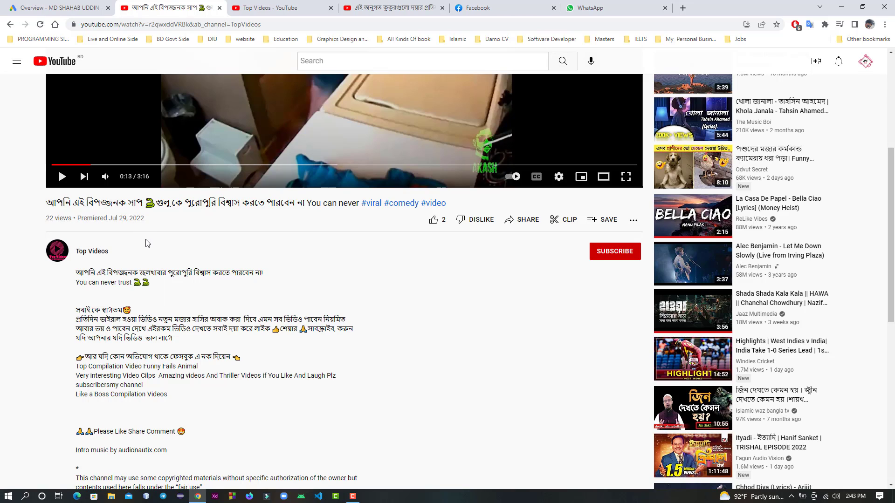
{"action": "left_click", "coordinate": [84, 7]}
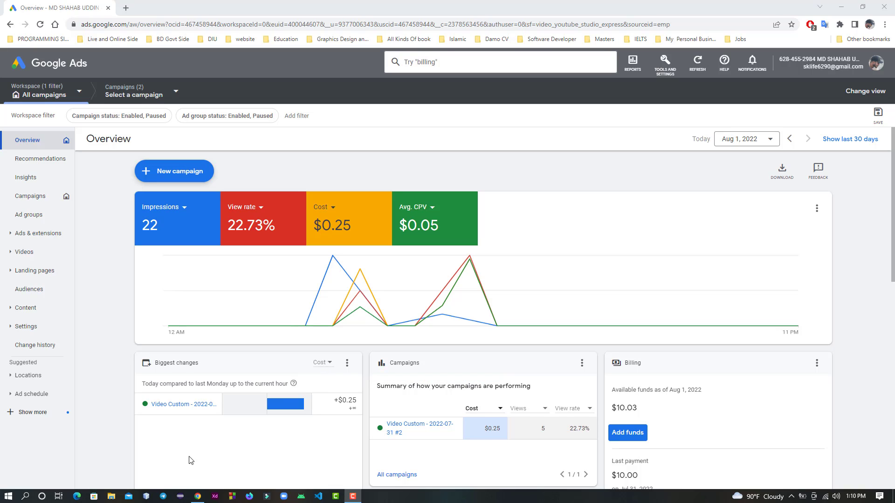
Step: Examine the Aug 1, 2022 account overview, including campaign cost, views, audience retention, video ad and device results
{"action": "scroll", "coordinate": [191, 461], "scroll_direction": "down", "scroll_amount": 3}
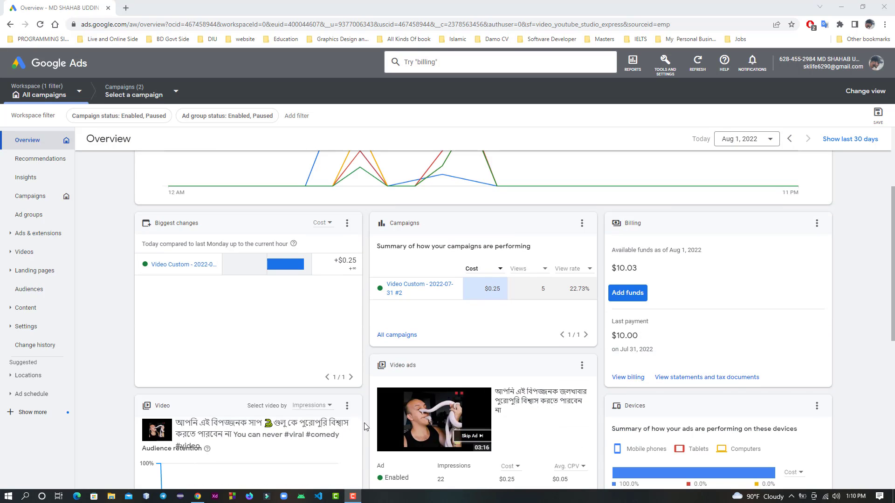
{"action": "scroll", "coordinate": [539, 405], "scroll_direction": "down", "scroll_amount": 3}
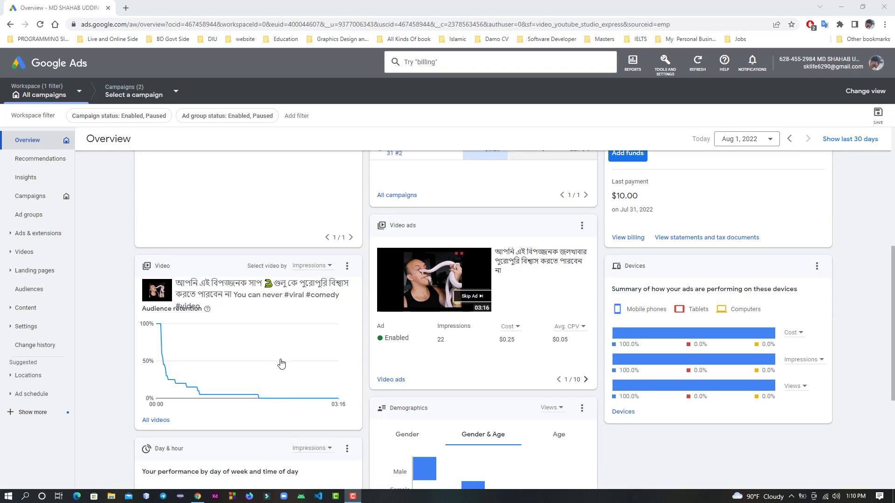
{"action": "scroll", "coordinate": [272, 324], "scroll_direction": "up", "scroll_amount": 3}
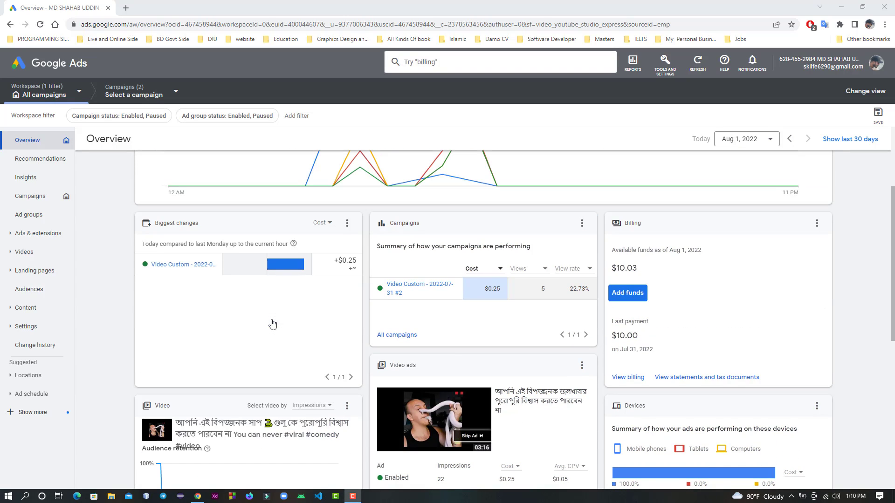
{"action": "scroll", "coordinate": [273, 324], "scroll_direction": "up", "scroll_amount": 3}
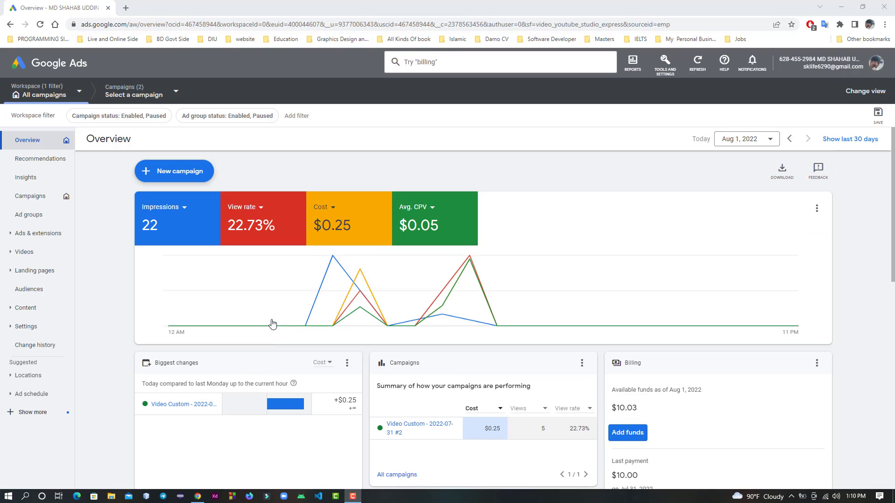